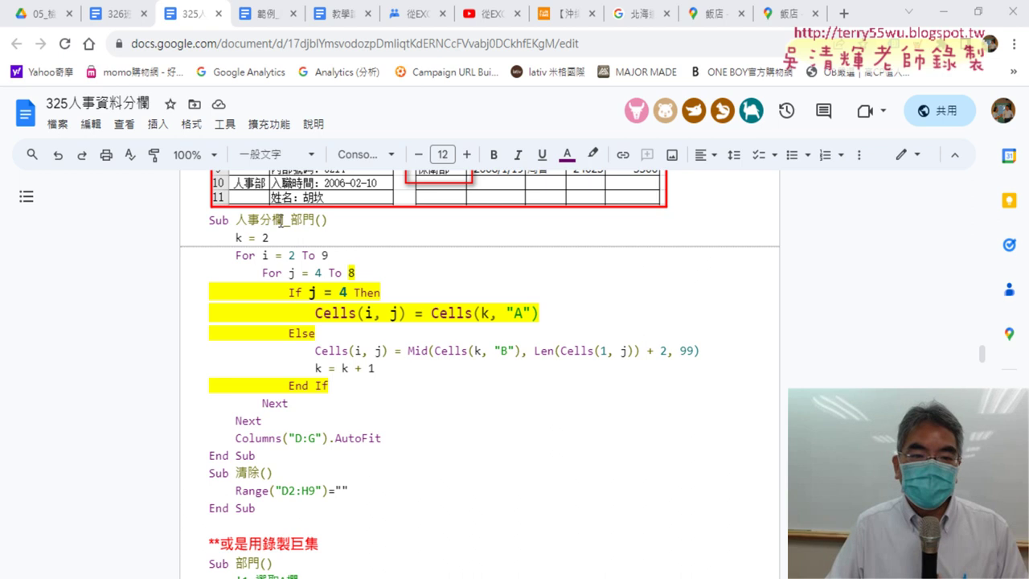
Show the Sub 班級 macro in the 326 notes, then bring the 326班級成績查詢.xlsx workbook forward
left_click_drag(282, 219, 315, 219)
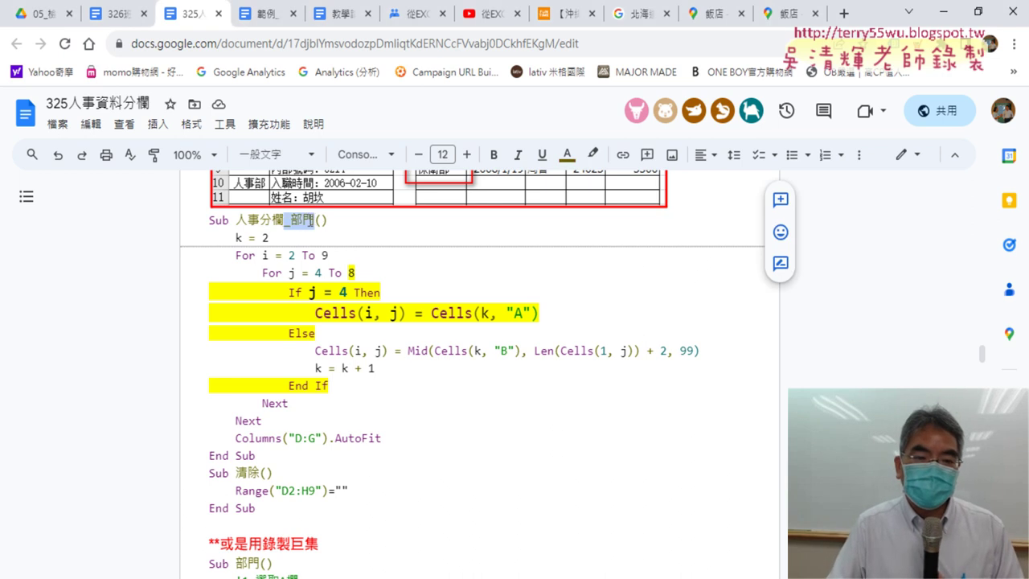
scroll(551, 364, "up", 3)
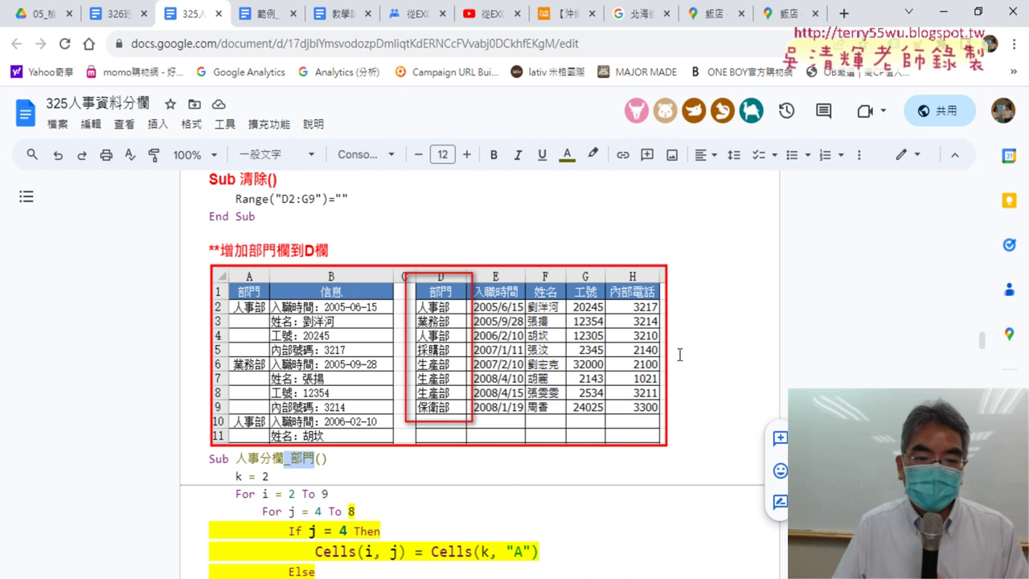
left_click(113, 12)
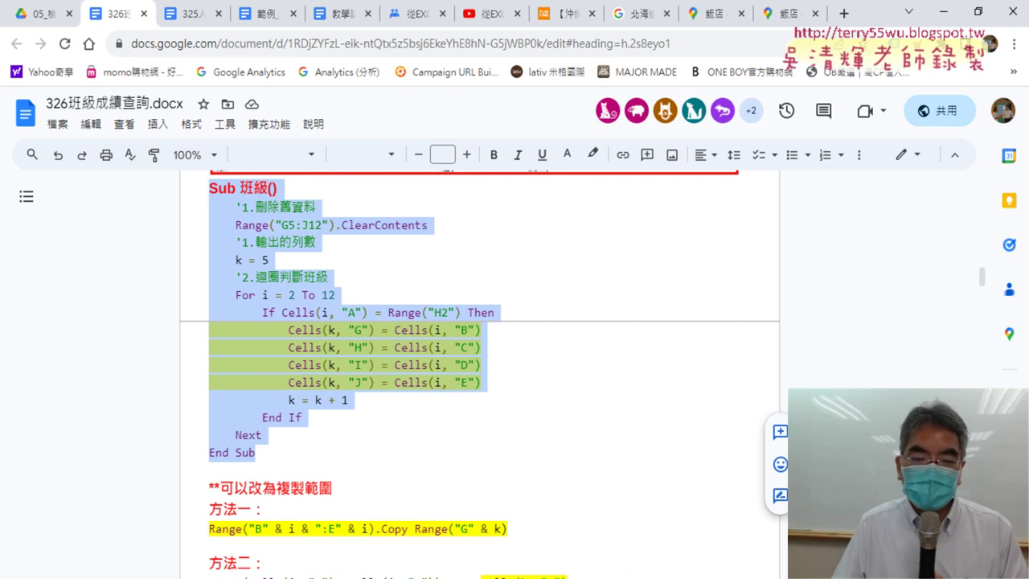
key("alt+Tab")
left_click(556, 433)
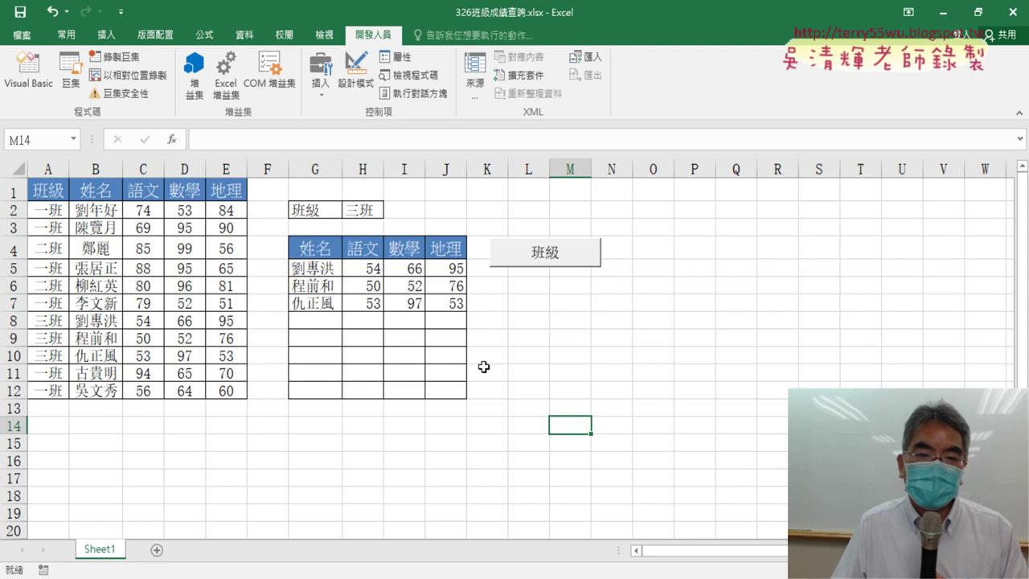
Show H2's class choices 一班, 二班, 三班 without changing them, then open H2's Data Validation
left_click(362, 208)
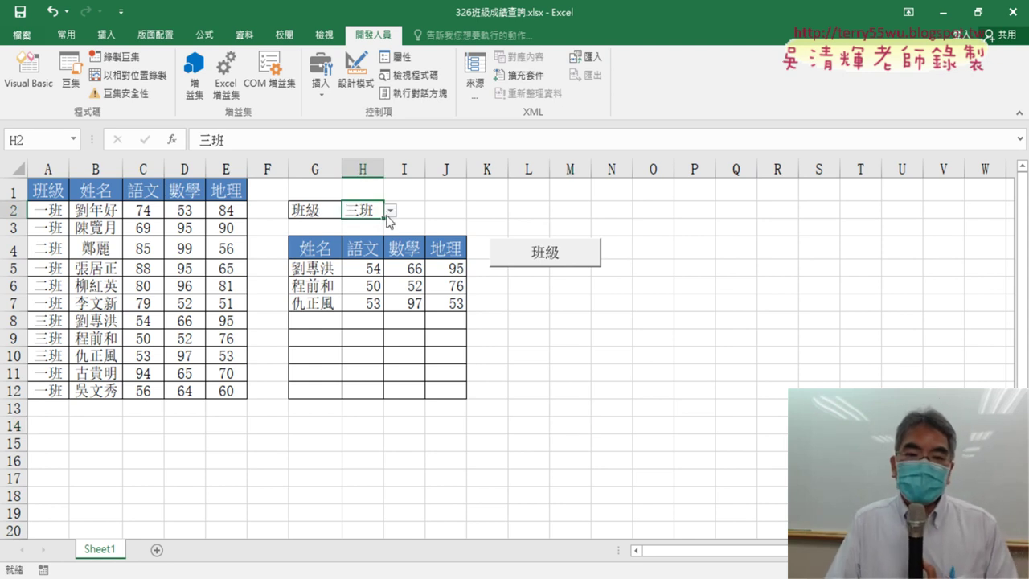
left_click(391, 210)
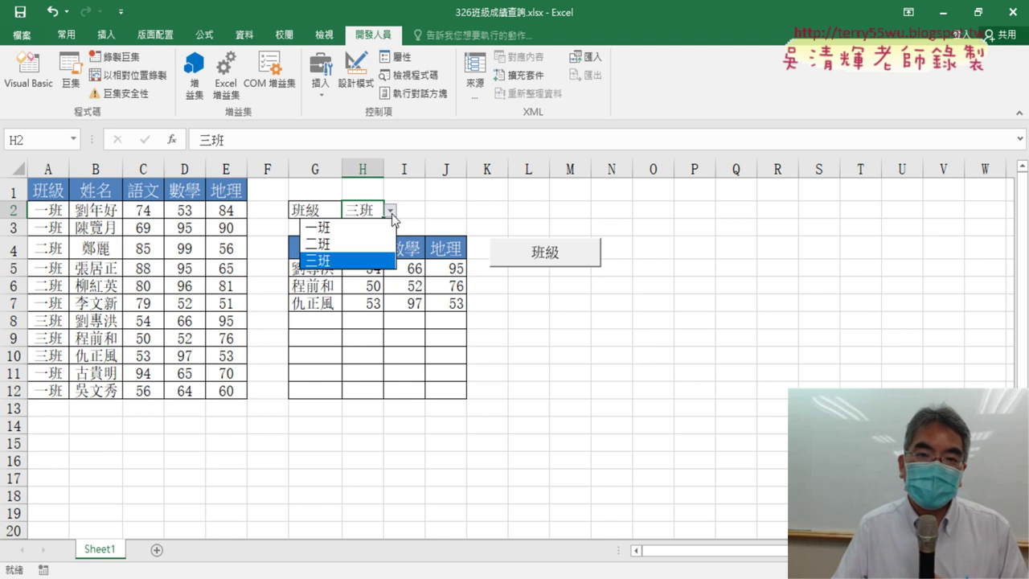
key("Escape")
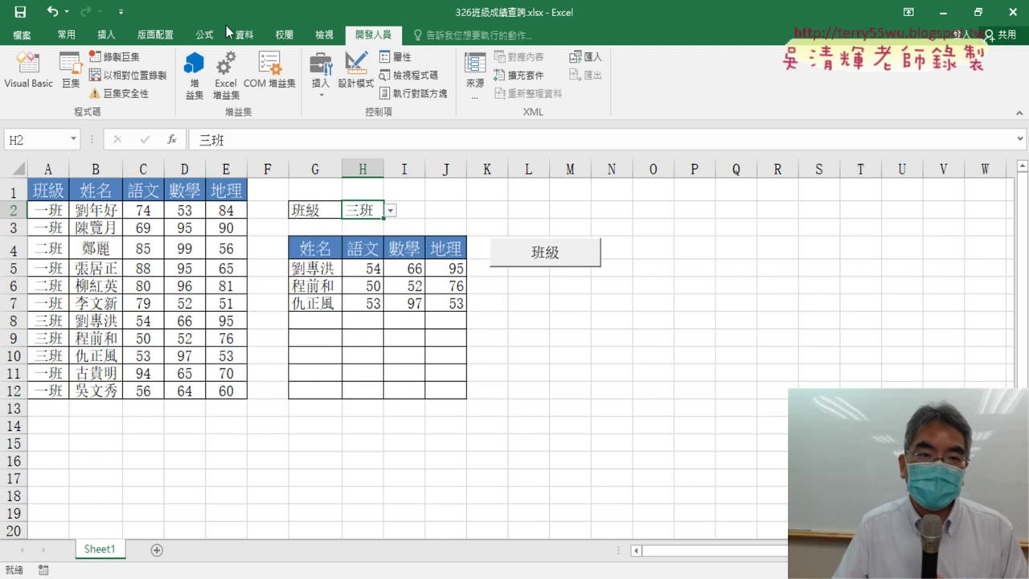
left_click(241, 35)
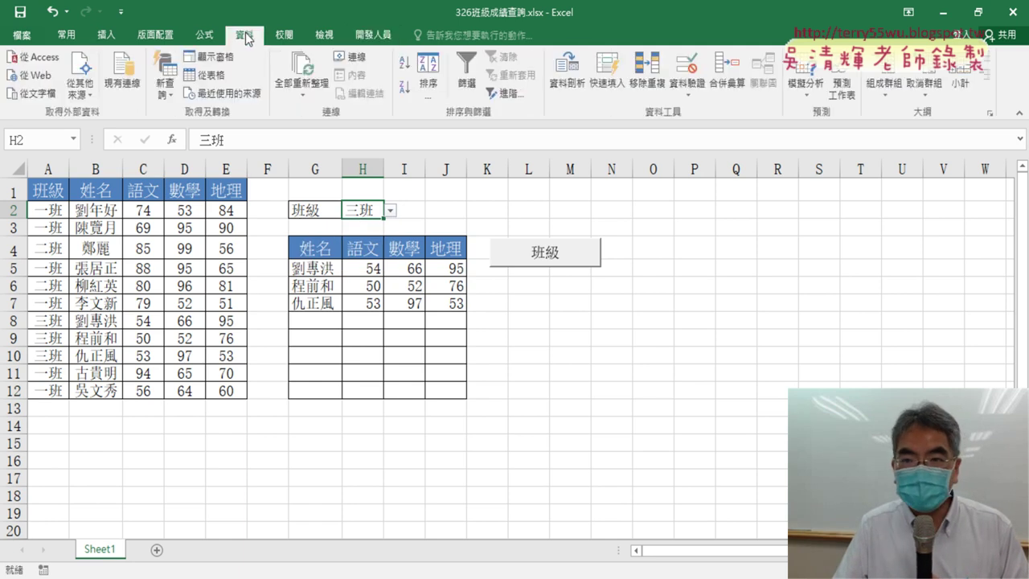
left_click(686, 69)
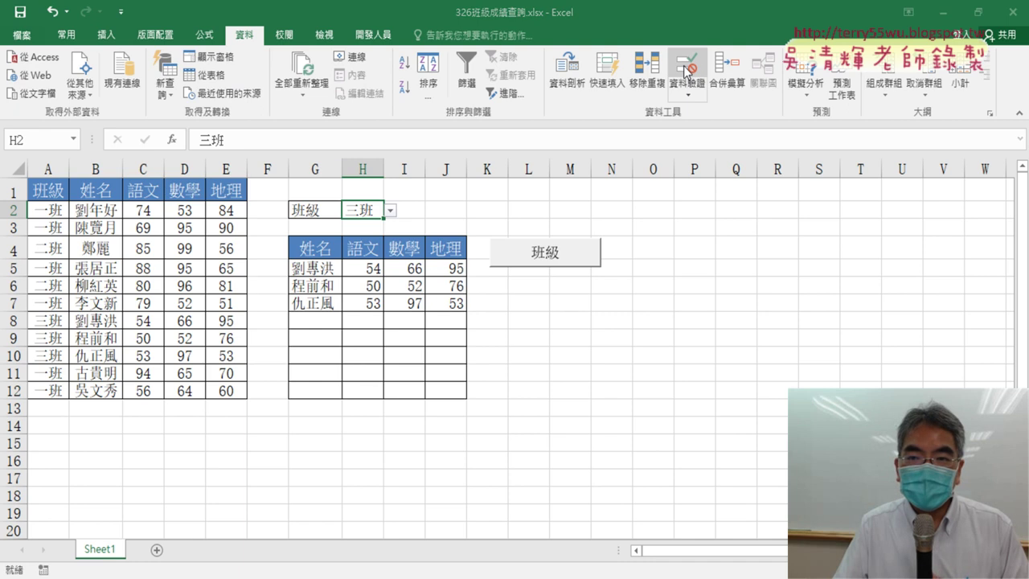
Keep Allow as List and annotate the rule, source 一班,二班,三班 and cell H2 on screen
left_click(670, 198)
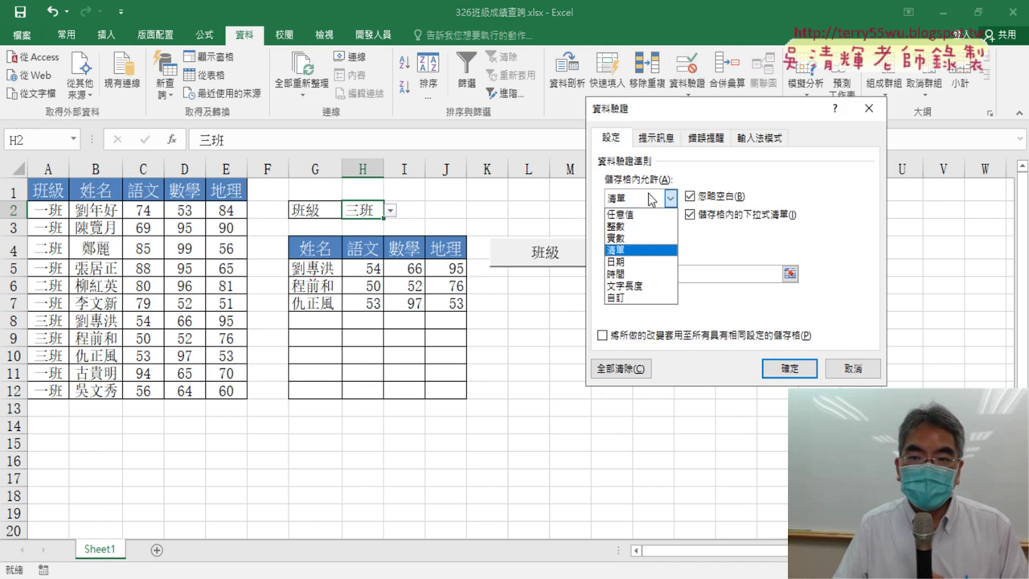
left_click(650, 197)
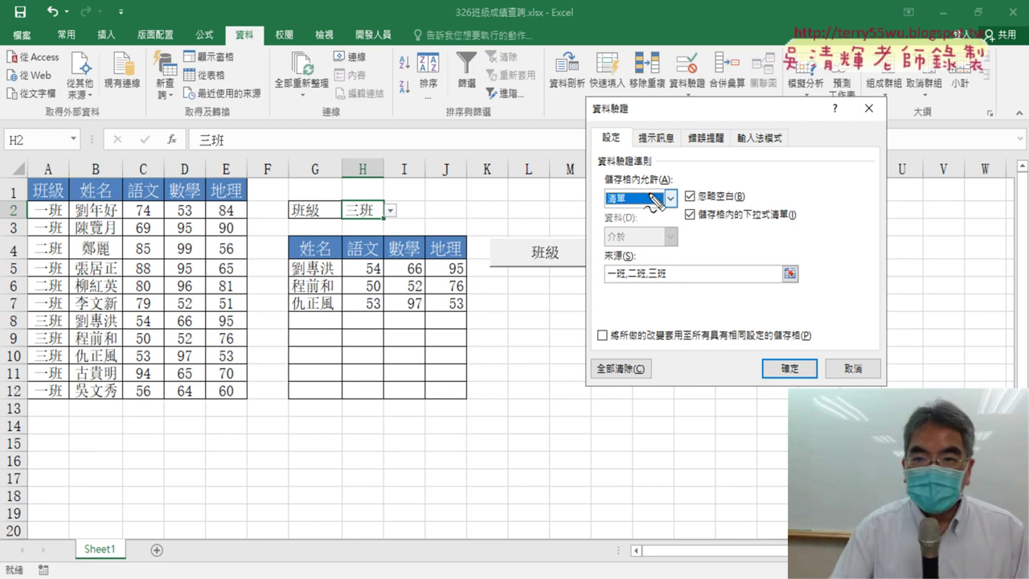
left_click_drag(229, 39, 266, 56)
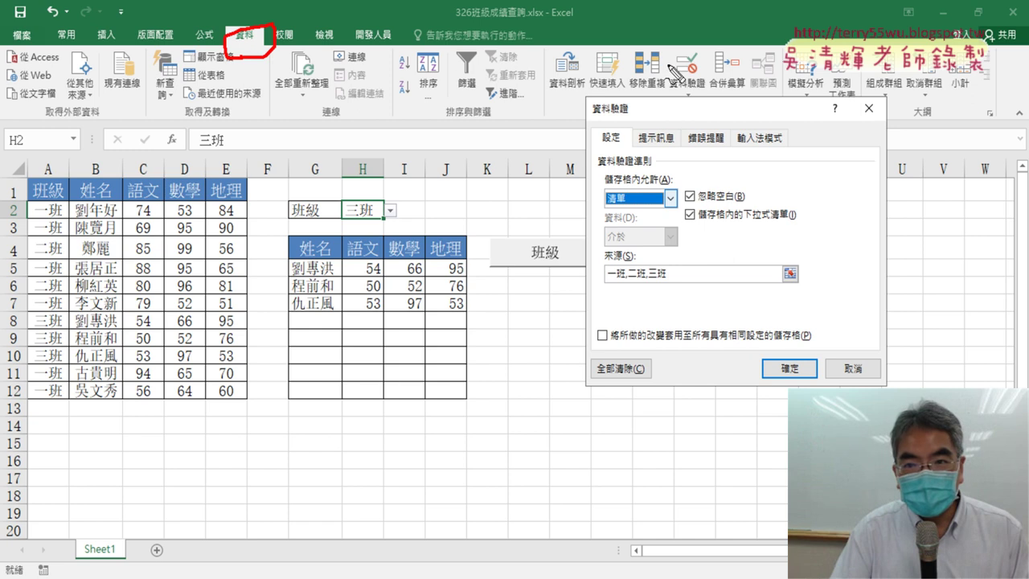
left_click_drag(684, 54, 700, 98)
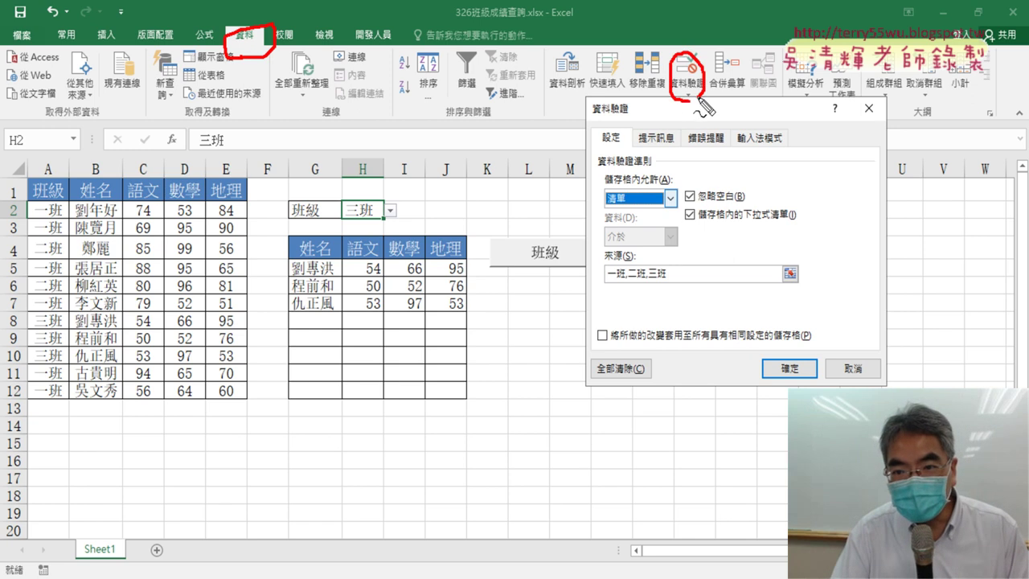
left_click_drag(633, 191, 622, 192)
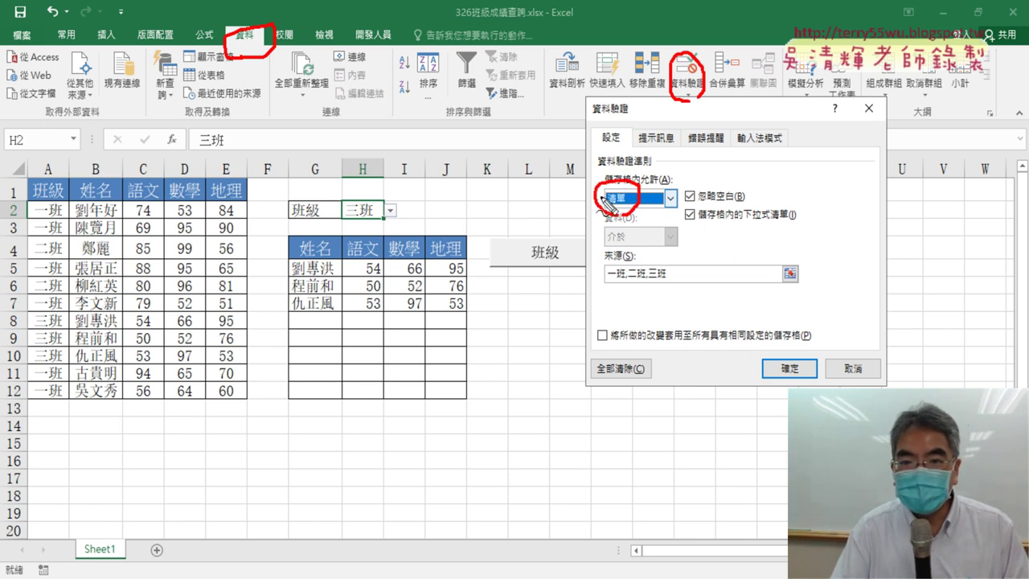
mouse_move(578, 180)
left_mouse_down()
mouse_move(568, 201)
mouse_move(590, 205)
left_mouse_up()
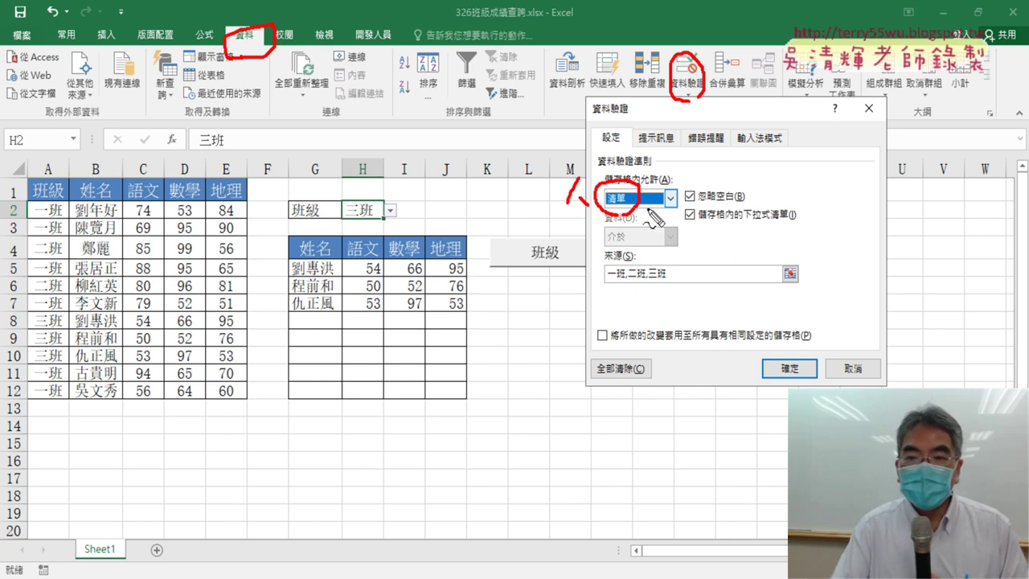
left_click_drag(665, 287, 592, 283)
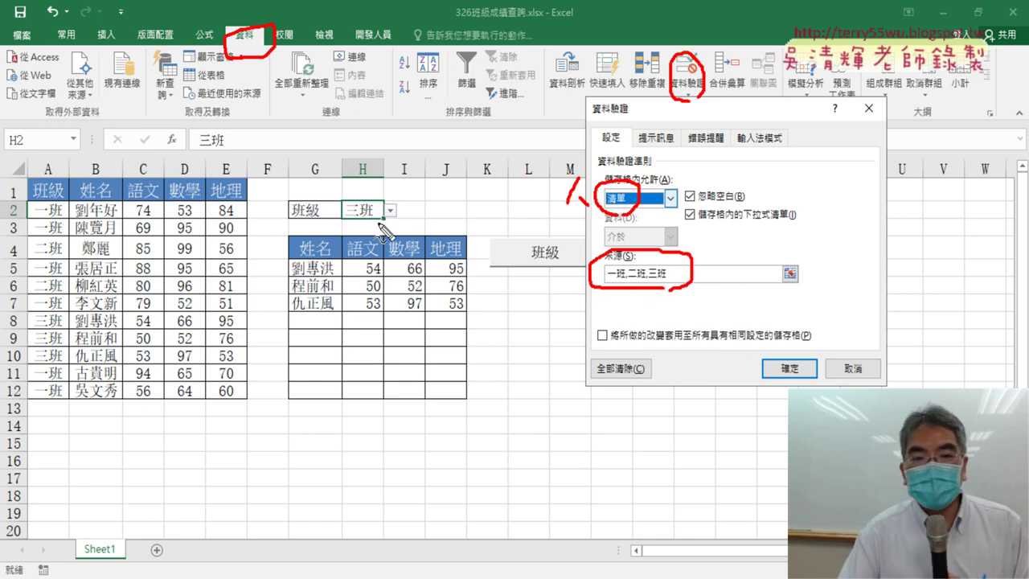
left_click_drag(378, 229, 387, 235)
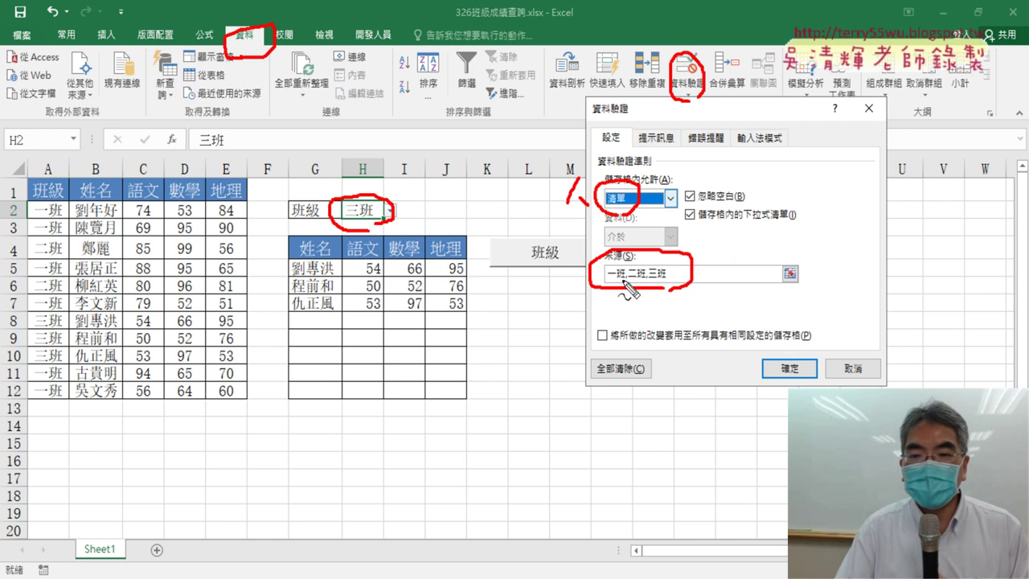
left_click_drag(627, 288, 686, 278)
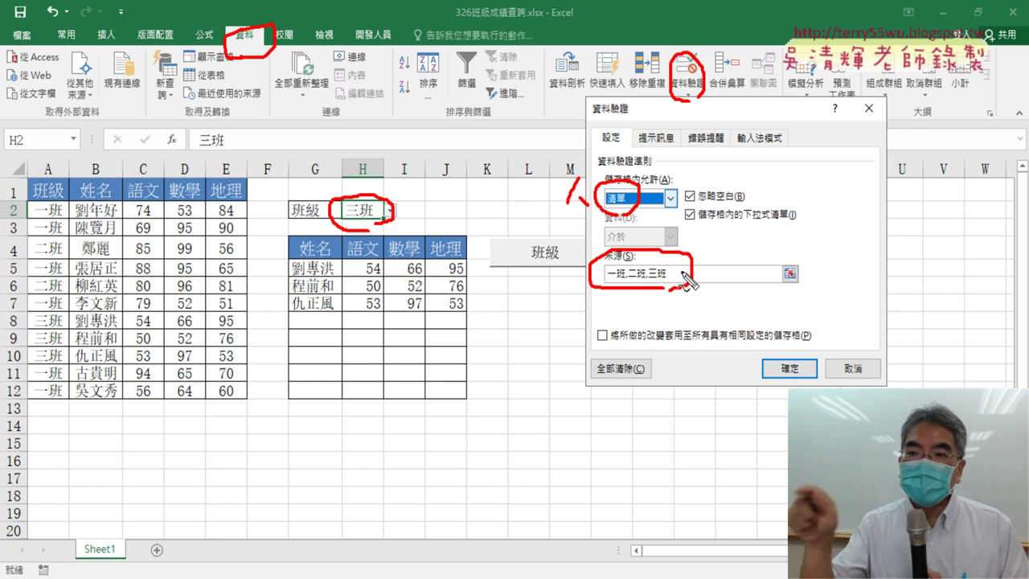
Clear the annotations, inspect the source text, and cancel the validation dialog unchanged
key("Escape")
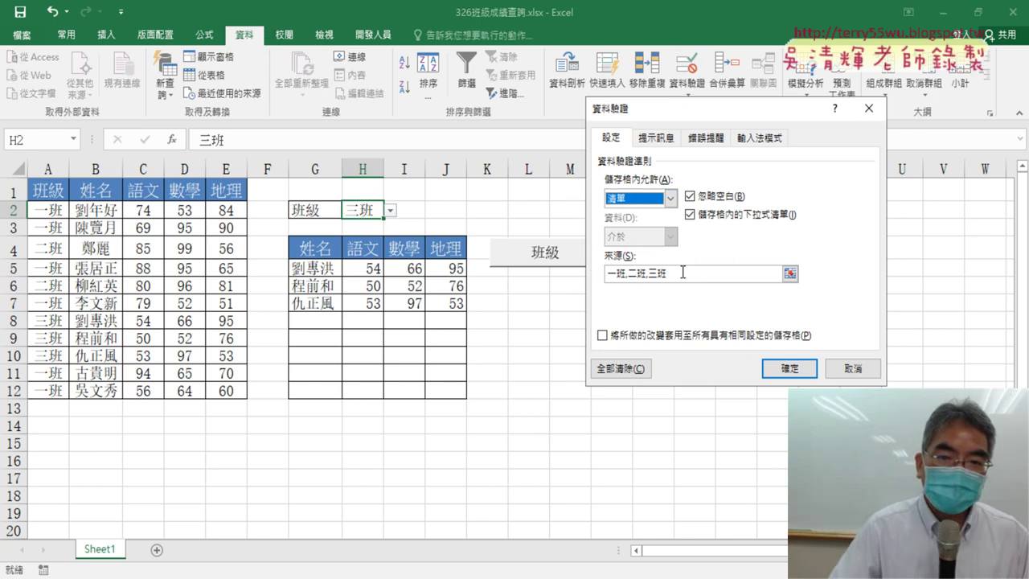
left_click(675, 275)
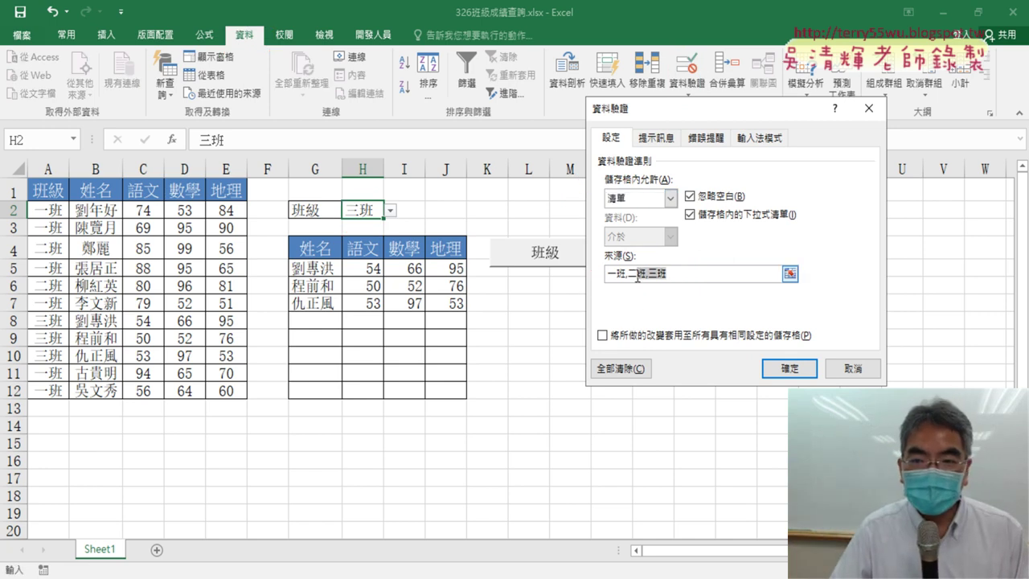
double_click(605, 275)
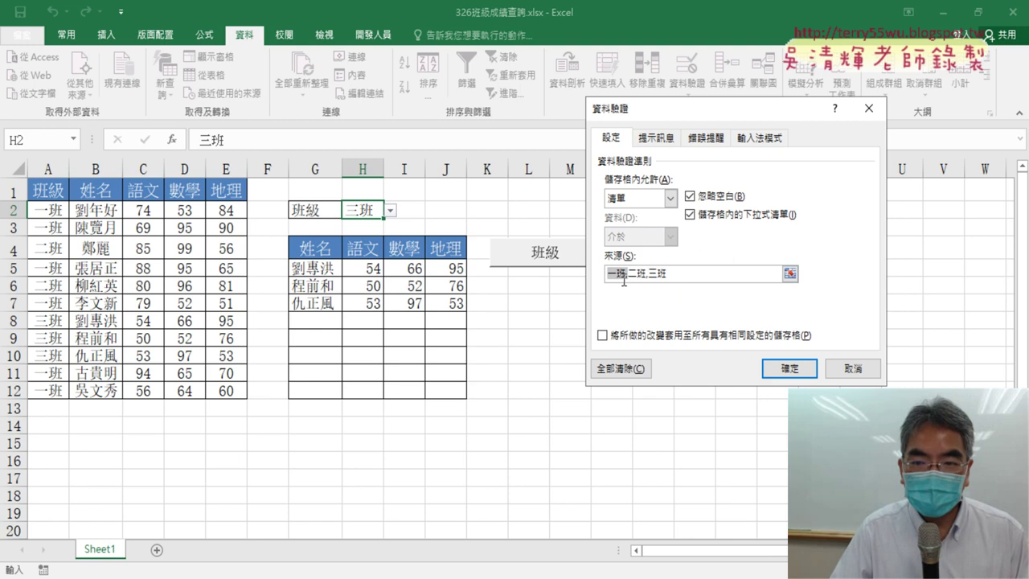
right_click(624, 280)
left_click(647, 320)
left_click(853, 368)
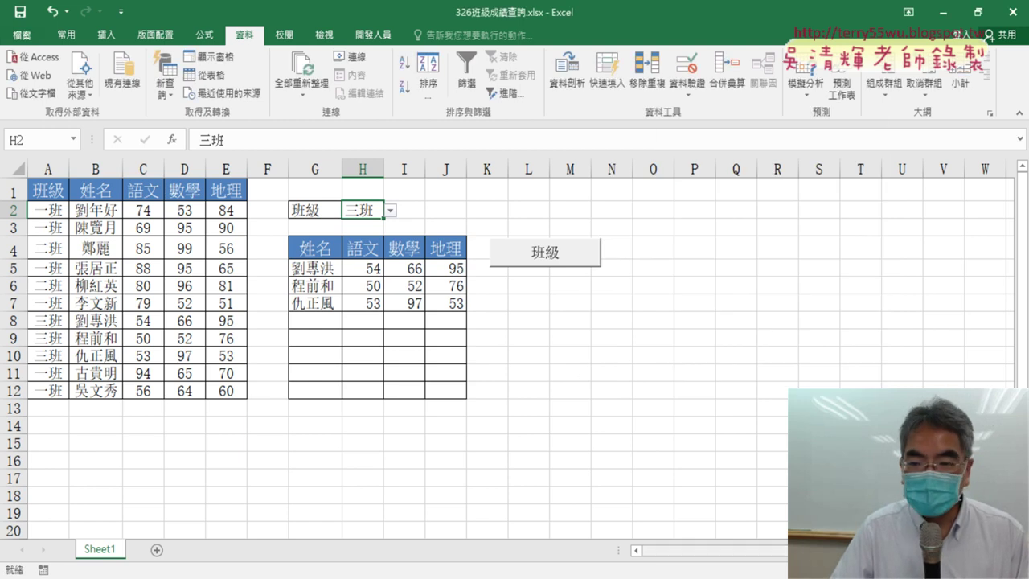
Paste the copied class text into X1 and trim it to 一班
scroll(938, 226, "right", 2)
scroll(515, 345, "right", 2)
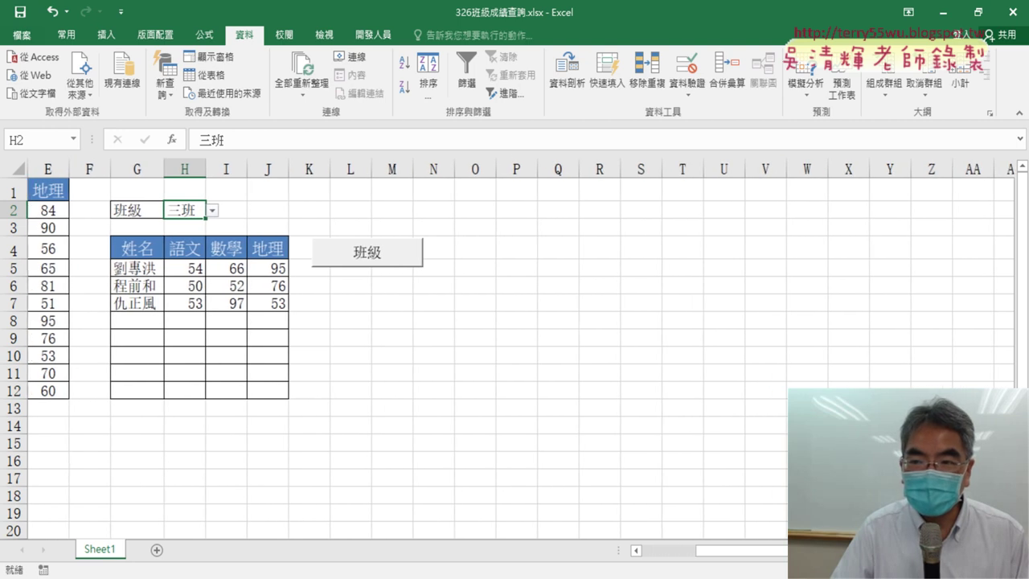
left_click(859, 194)
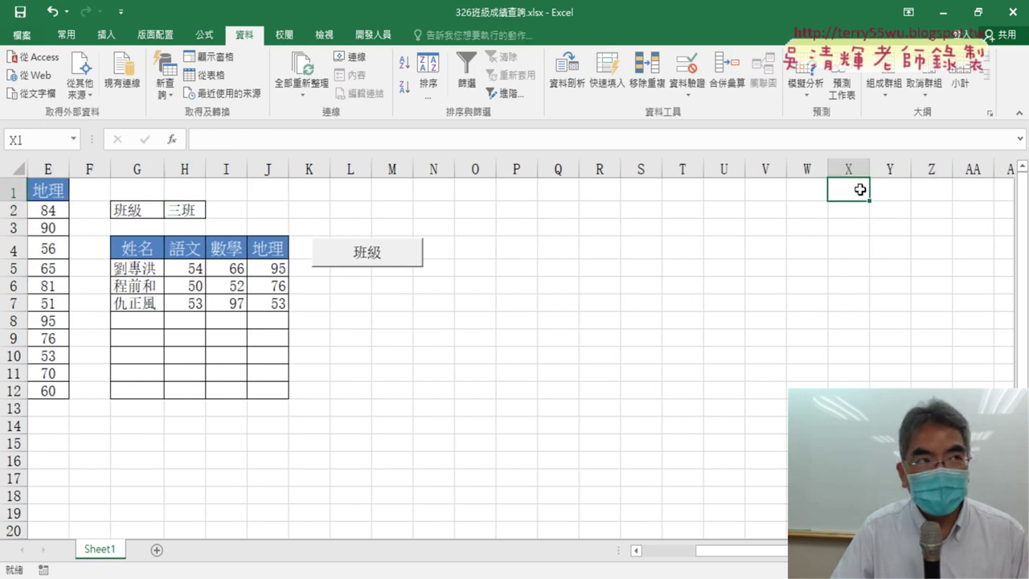
right_click(859, 189)
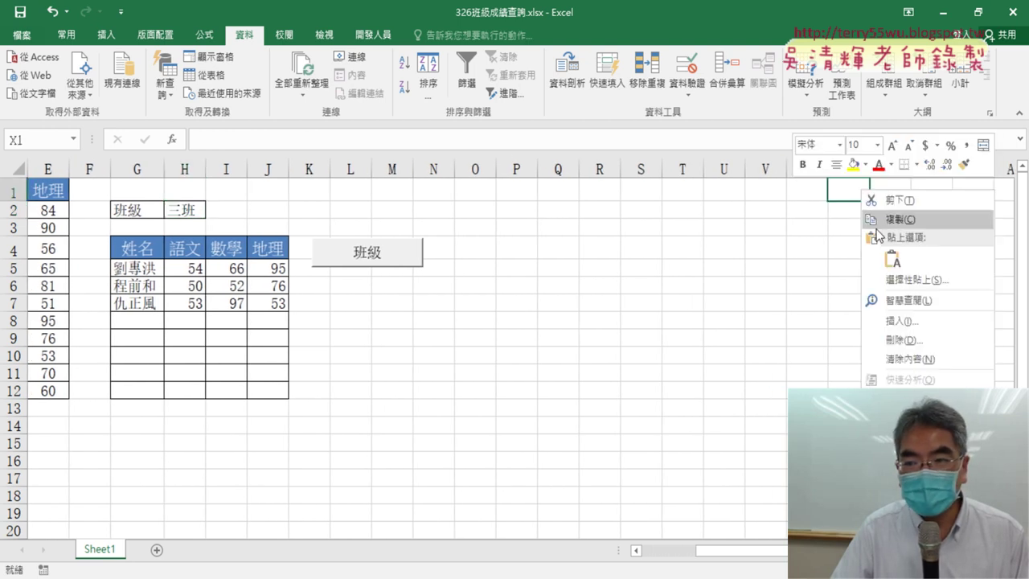
left_click(886, 251)
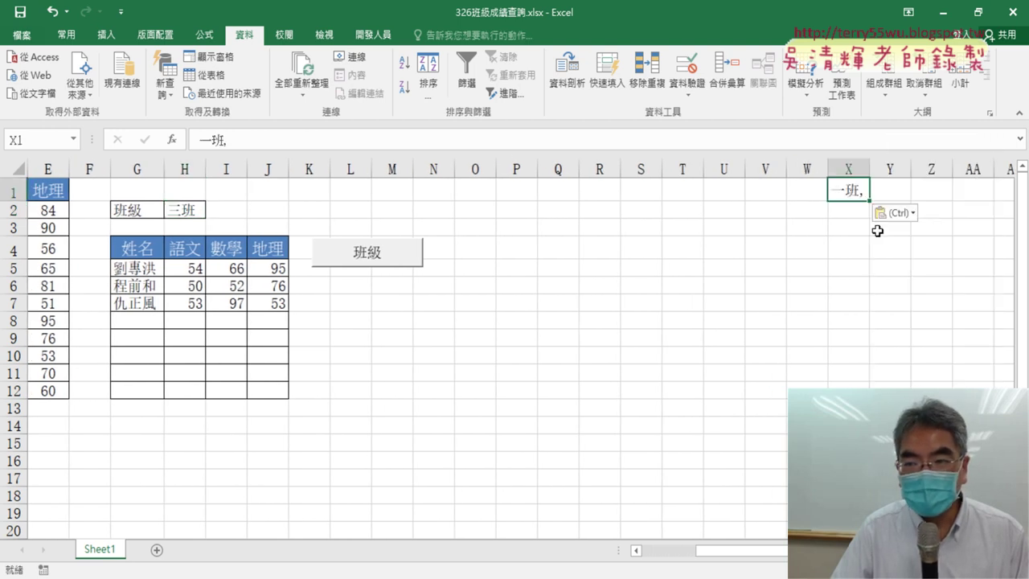
double_click(858, 188)
key("BackSpace")
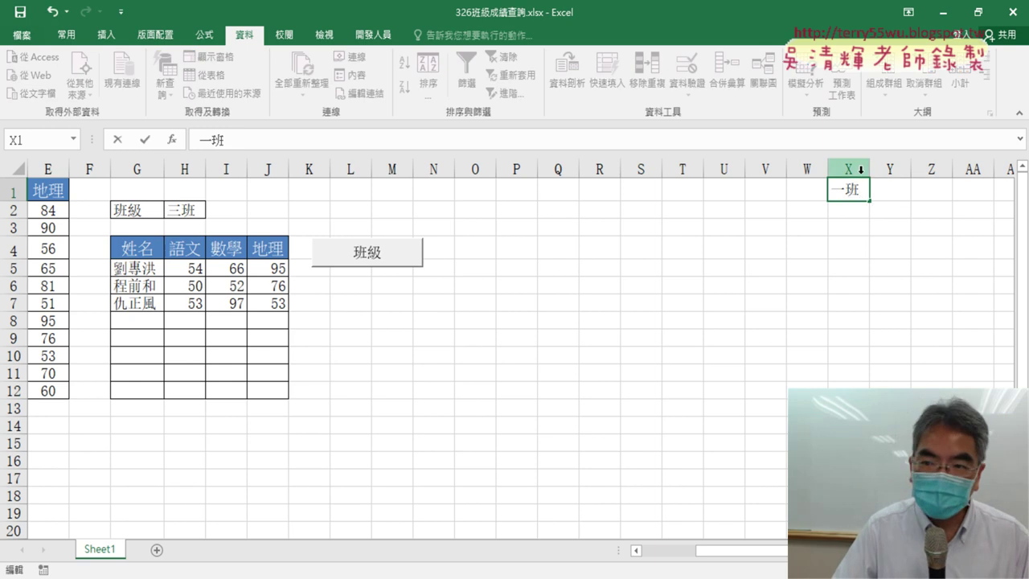
left_click(850, 213)
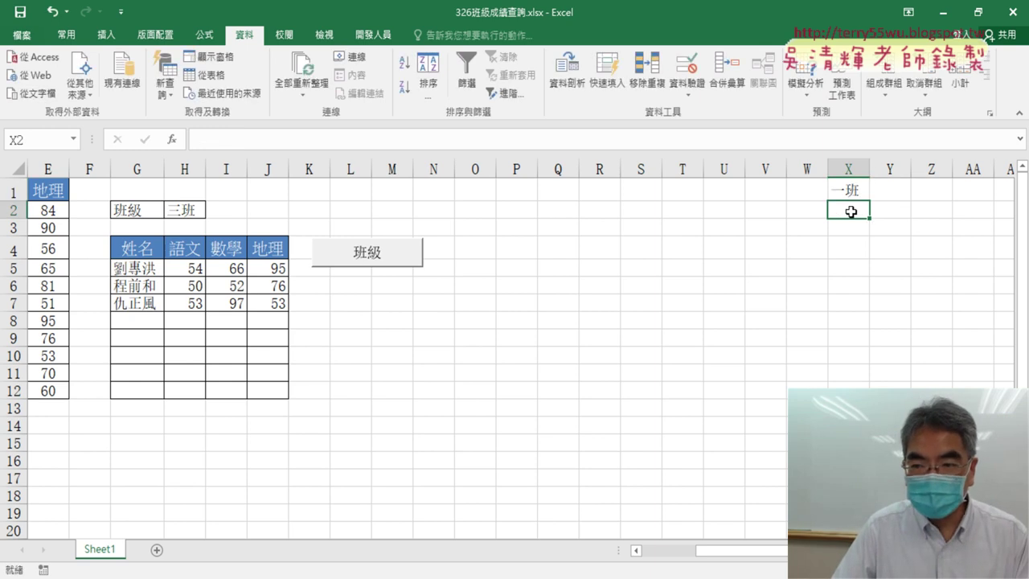
left_click(852, 193)
left_click_drag(868, 201, 864, 216)
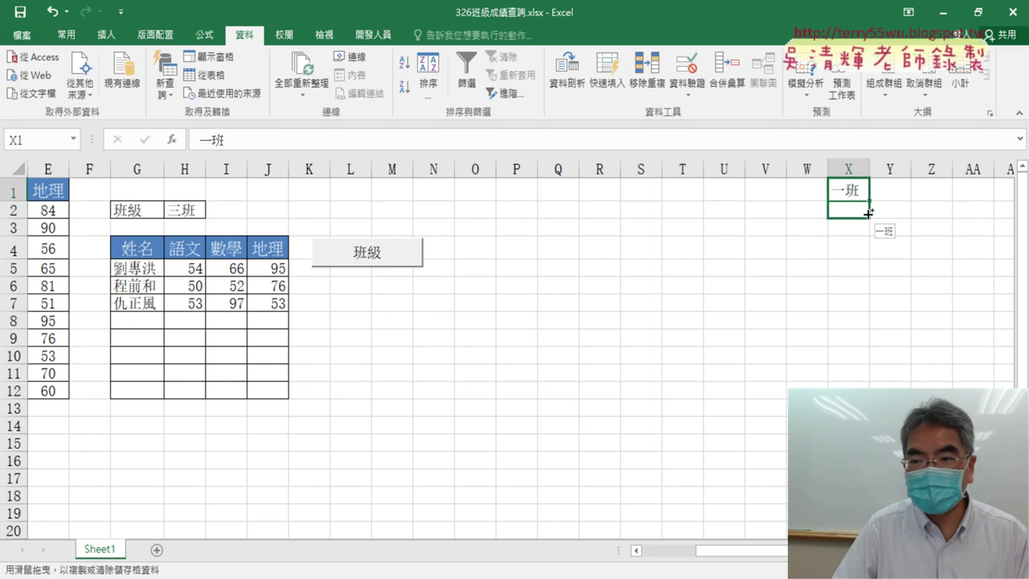
left_click_drag(868, 213, 832, 190)
Change X1 to 1班 and fill the series down column X to 12班
double_click(852, 193)
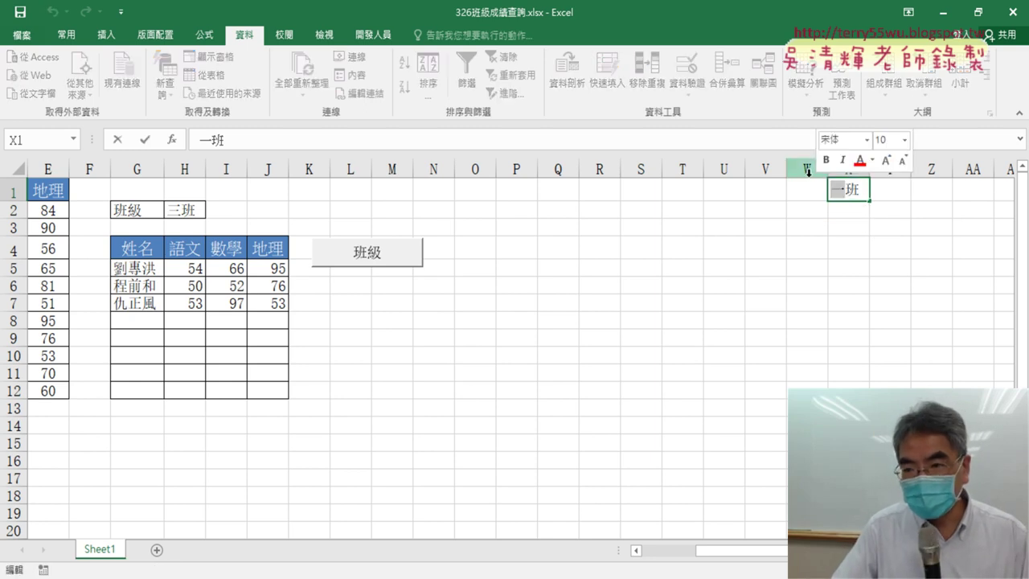
type("1")
left_click(845, 209)
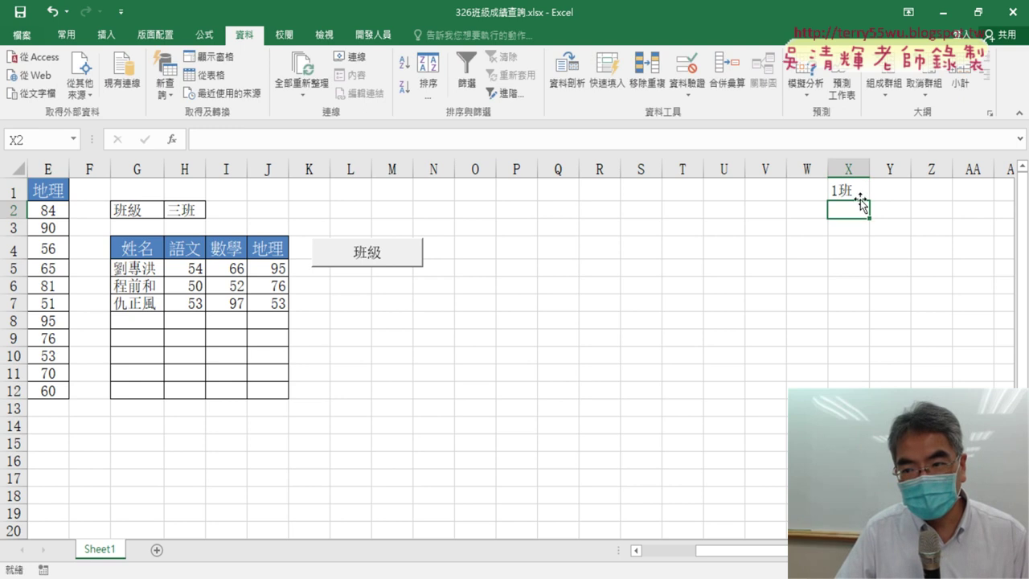
left_click(863, 197)
left_click_drag(871, 203, 875, 358)
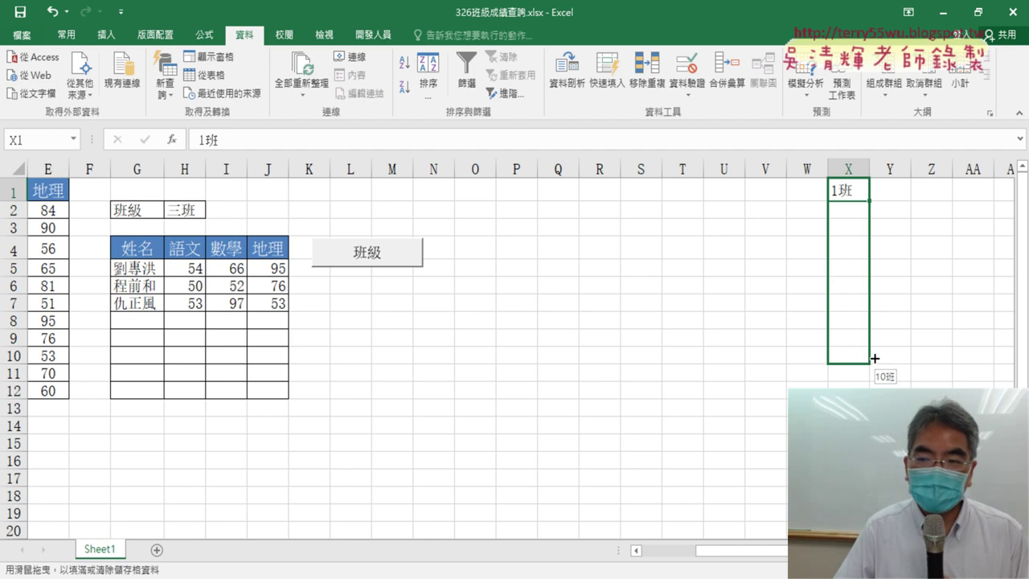
left_click_drag(874, 358, 875, 385)
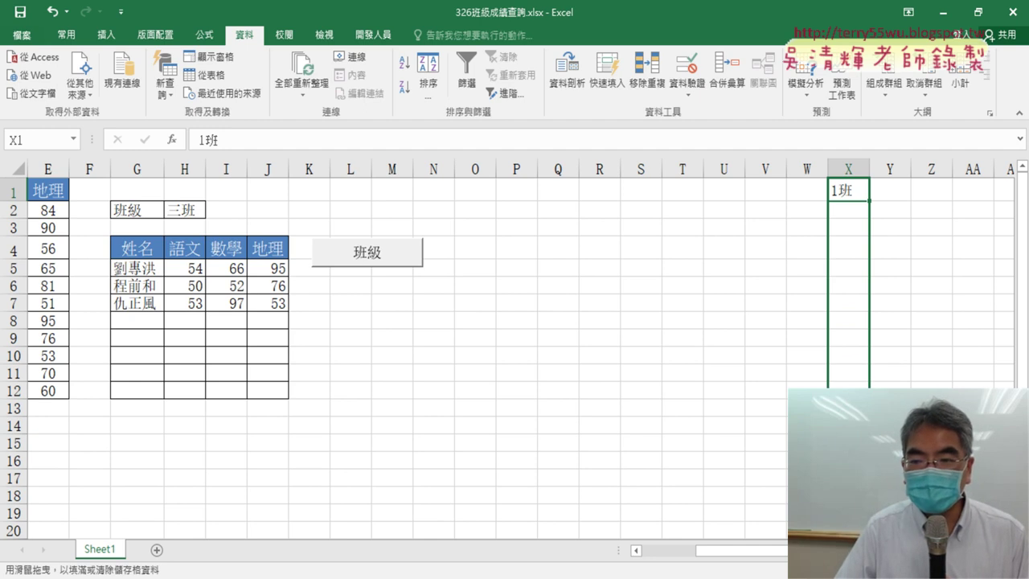
left_click_drag(874, 385, 874, 394)
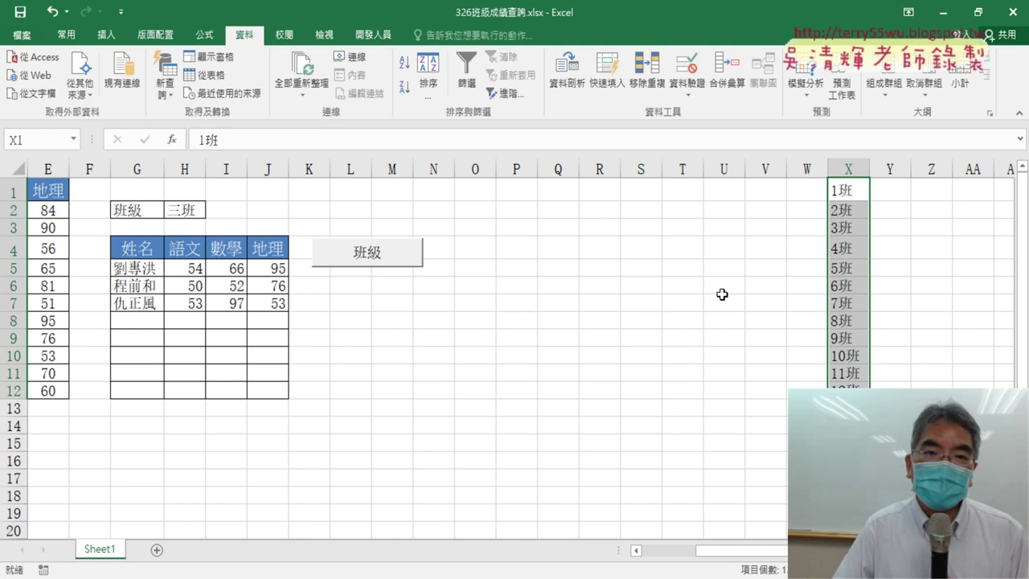
Replace H2's validation source with =$X$1:$X$12 and open the dropdown to check it
left_click(685, 69)
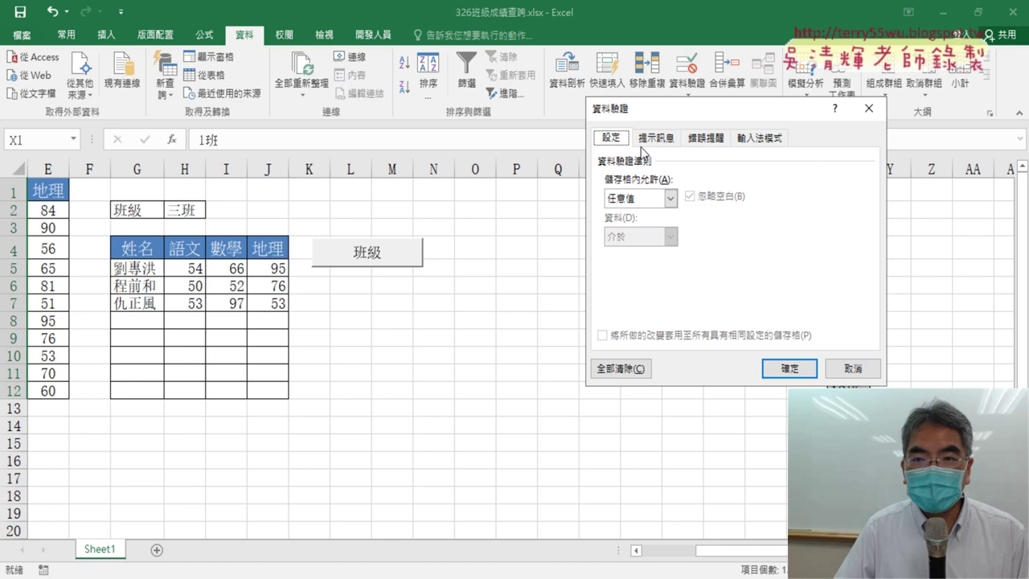
left_click(852, 368)
left_click(186, 210)
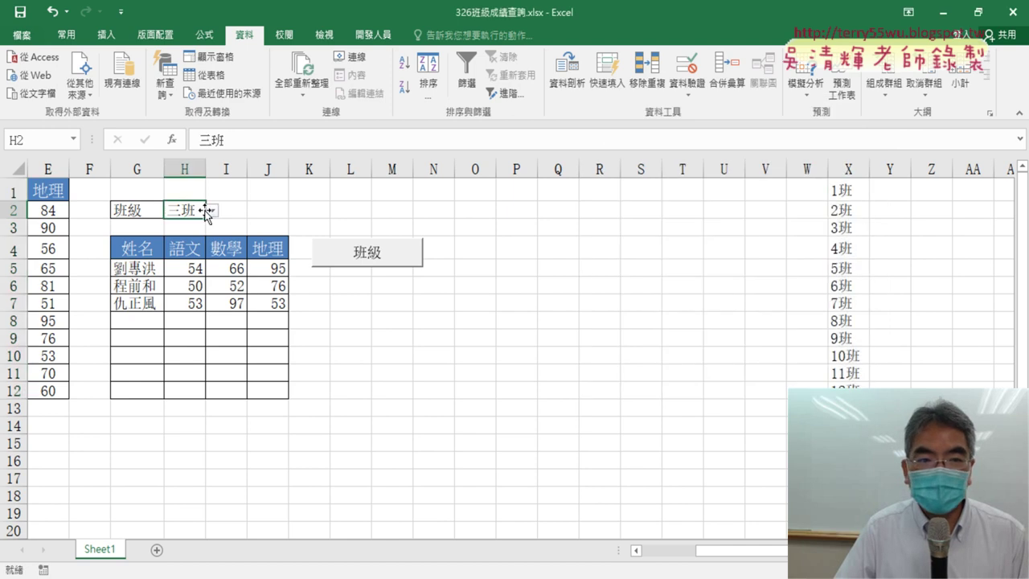
left_click(686, 68)
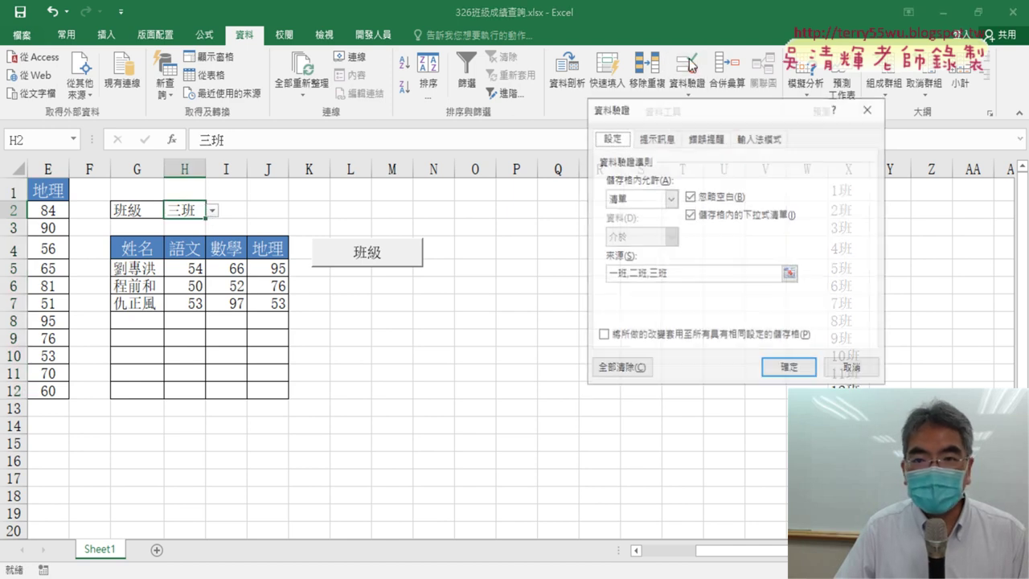
left_click_drag(680, 273, 568, 265)
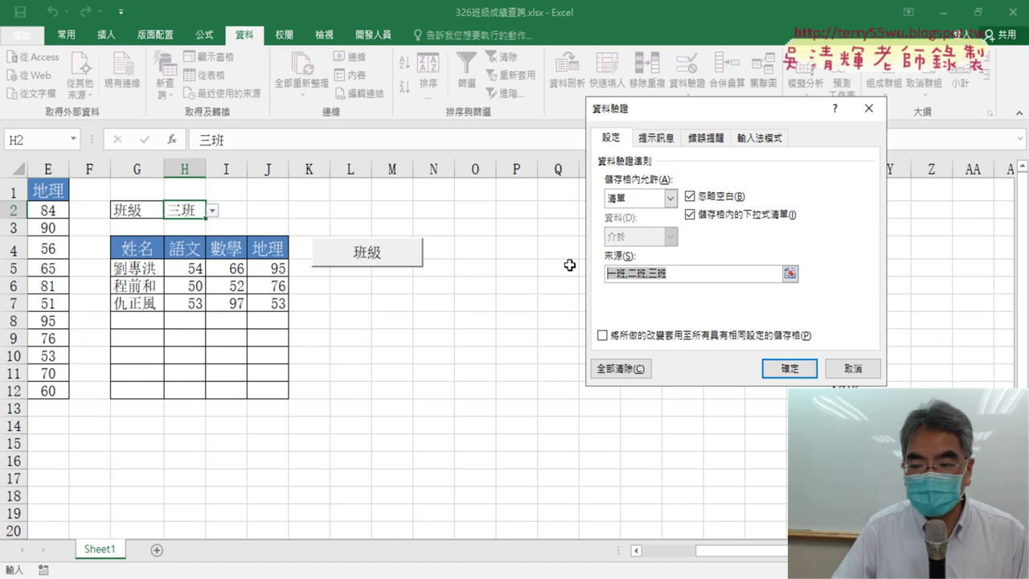
key("BackSpace")
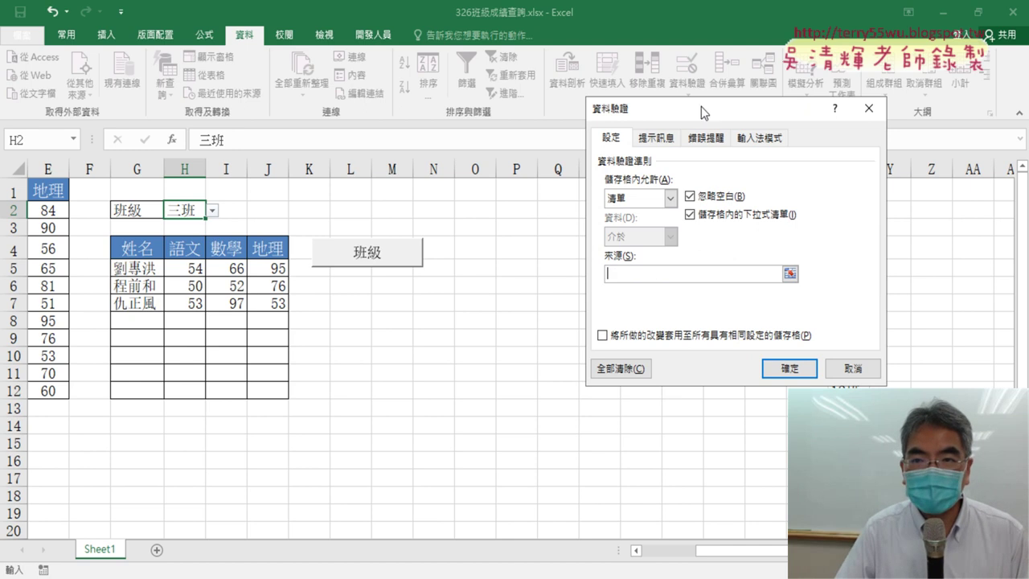
left_click_drag(701, 106, 464, 108)
left_click_drag(844, 189, 844, 385)
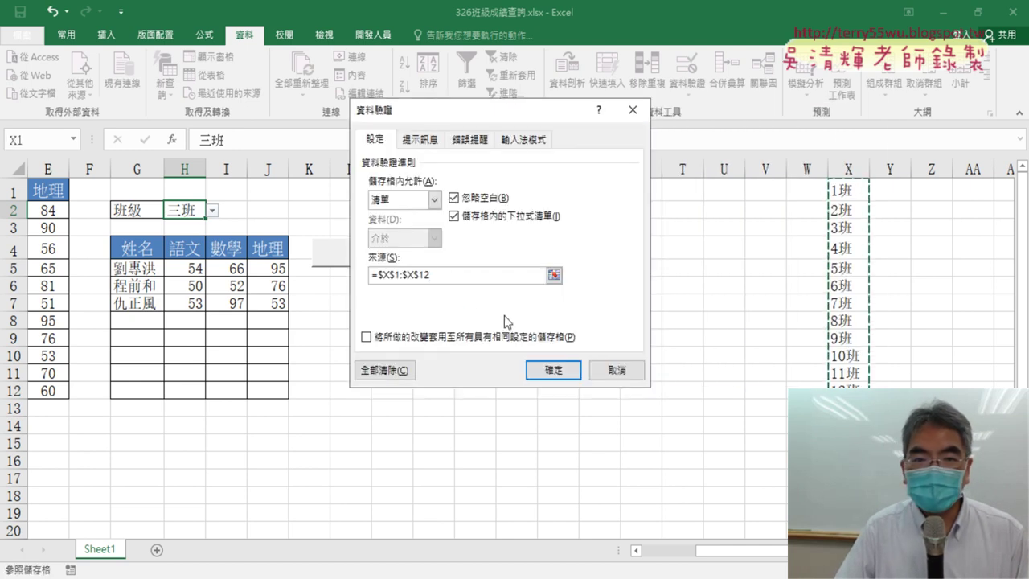
left_click(552, 368)
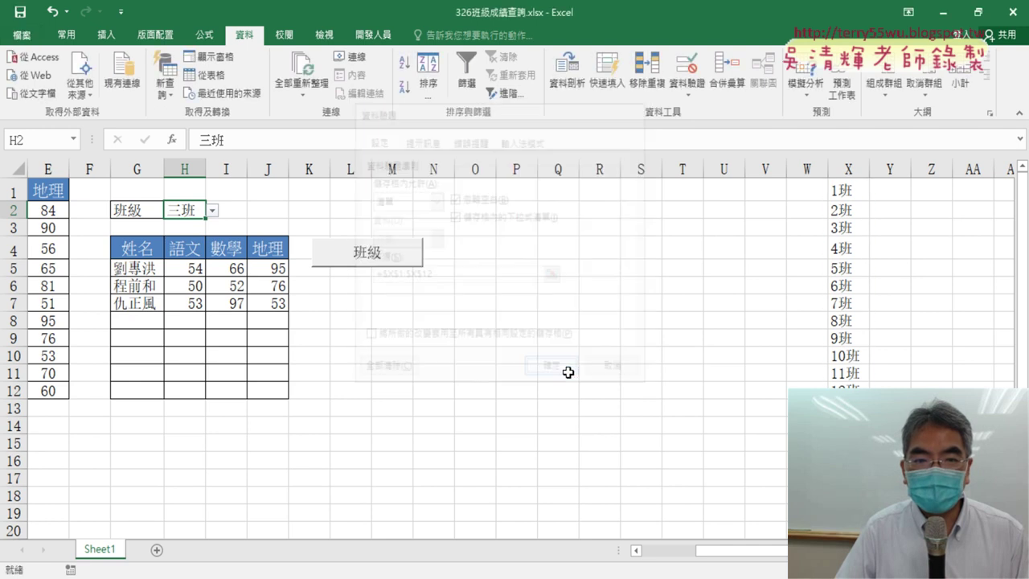
left_click(212, 211)
Scroll through H2's 1班–12班 dropdown and close it without choosing
scroll(214, 267, "down", 4)
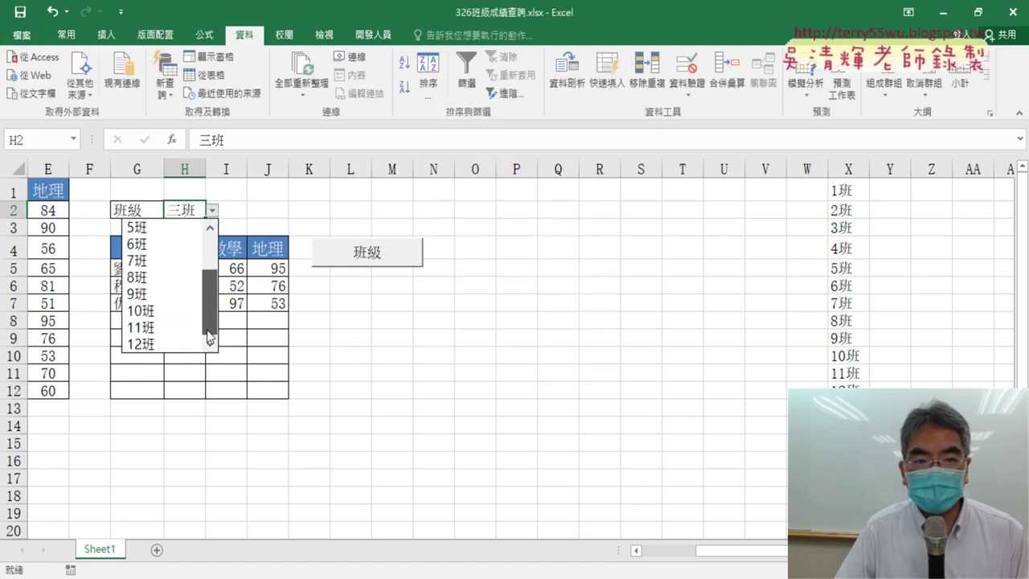
scroll(221, 249, "up", 1)
scroll(212, 235, "up", 3)
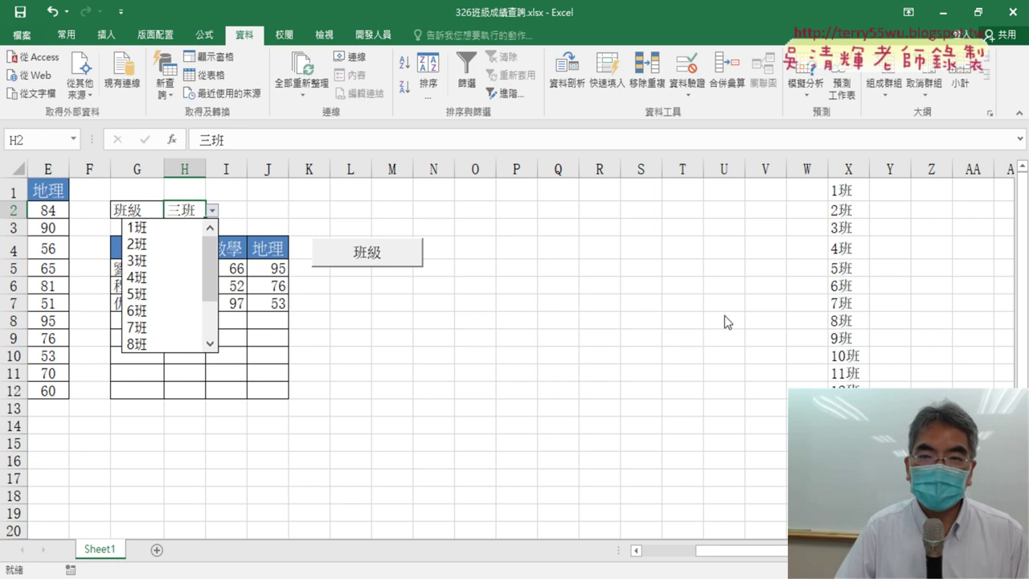
left_click(676, 282)
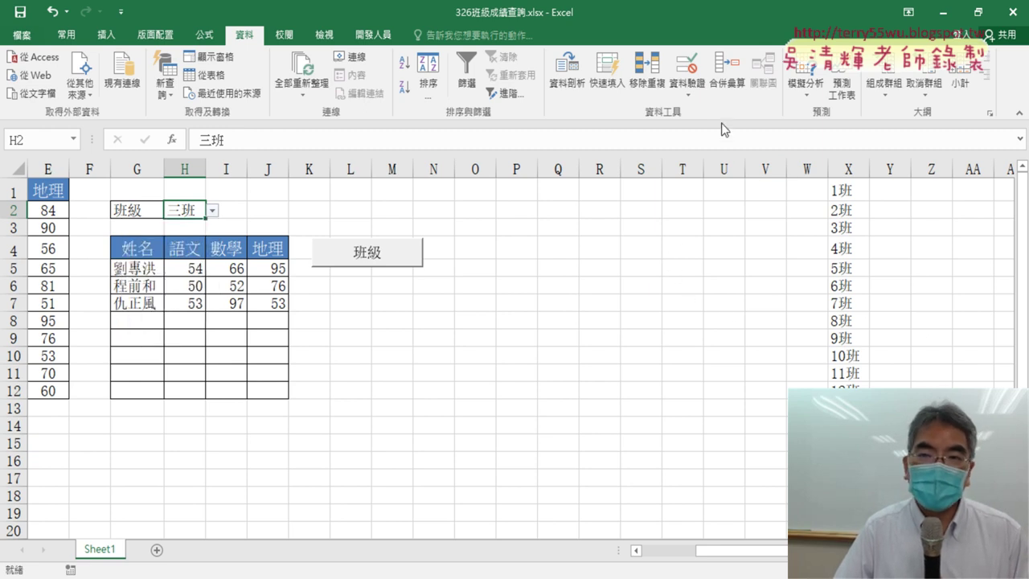
Change H2's list source to the whole column =$X:$X and test the dropdown
left_click(687, 84)
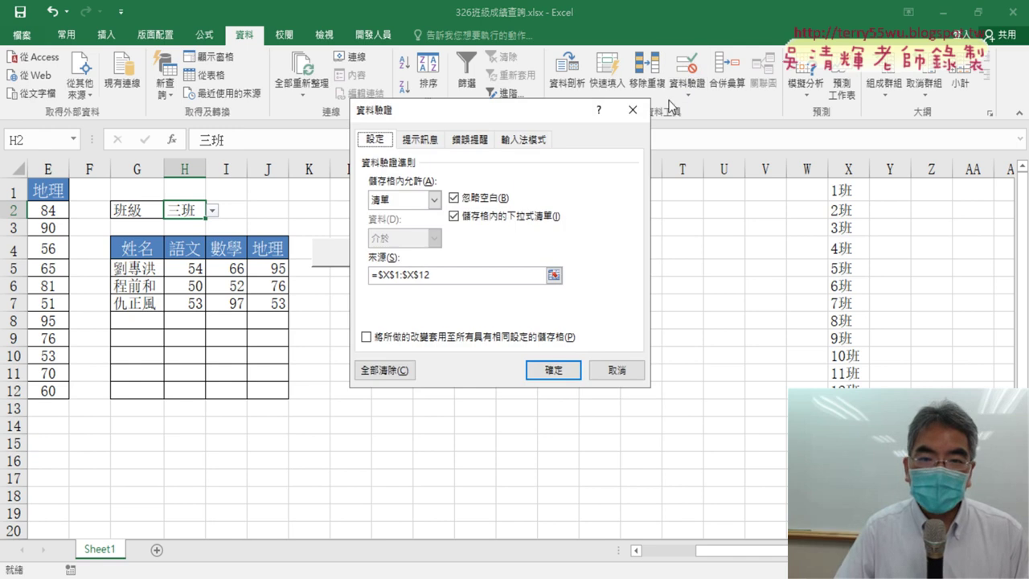
left_click_drag(430, 274, 371, 274)
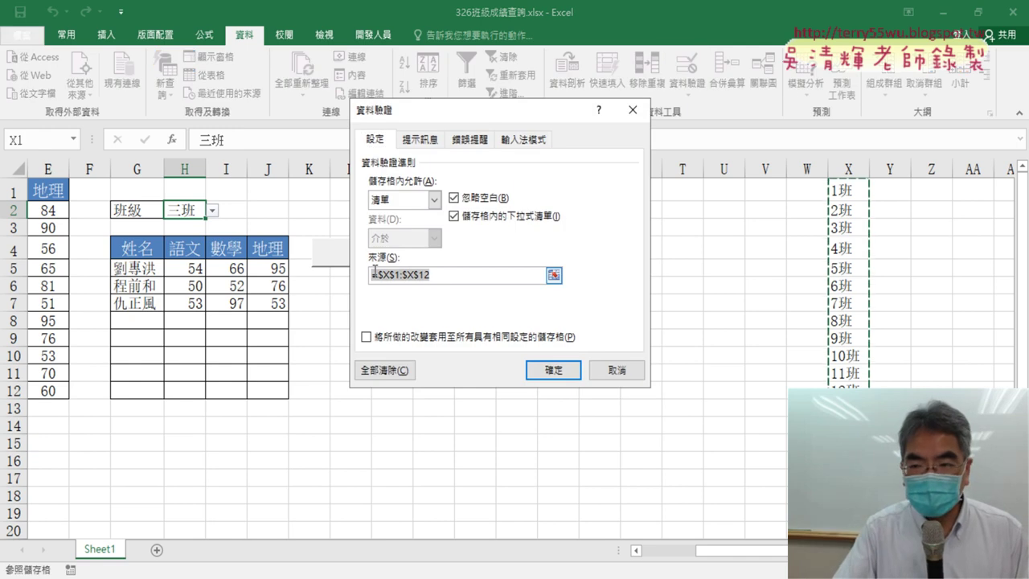
key("BackSpace")
left_click(848, 168)
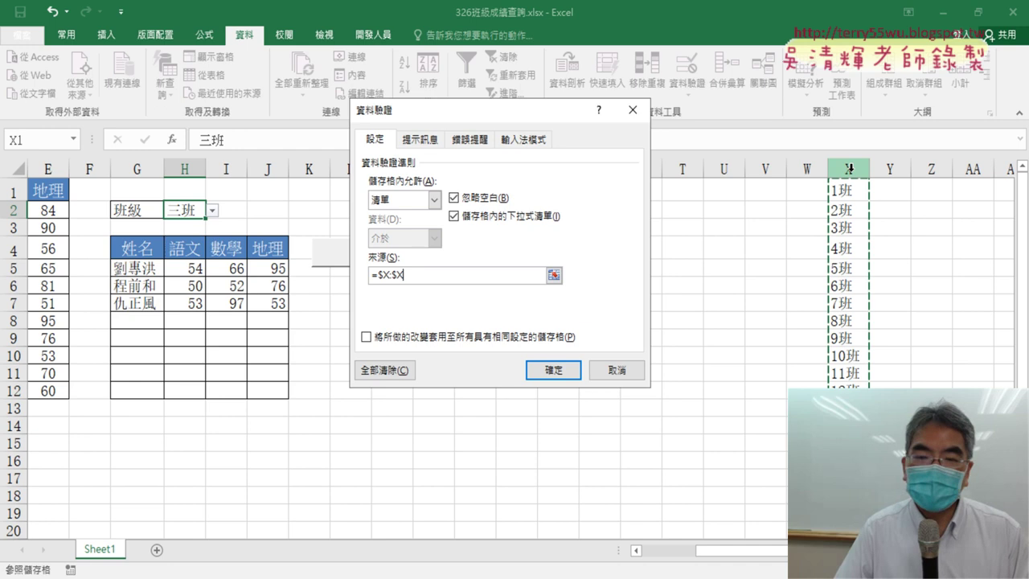
left_click(551, 369)
left_click(212, 212)
left_click_drag(210, 273, 210, 335)
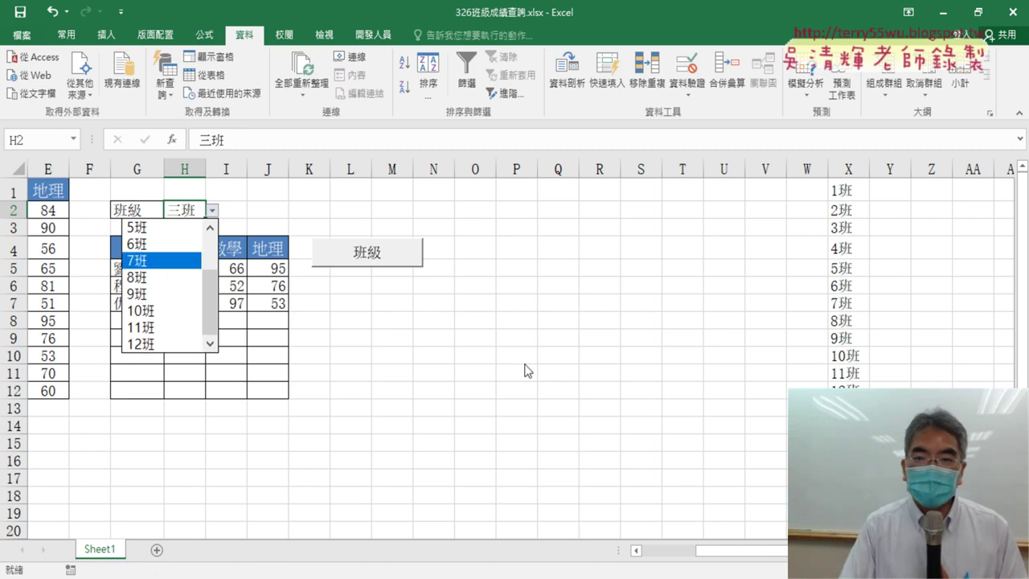
left_click(566, 382)
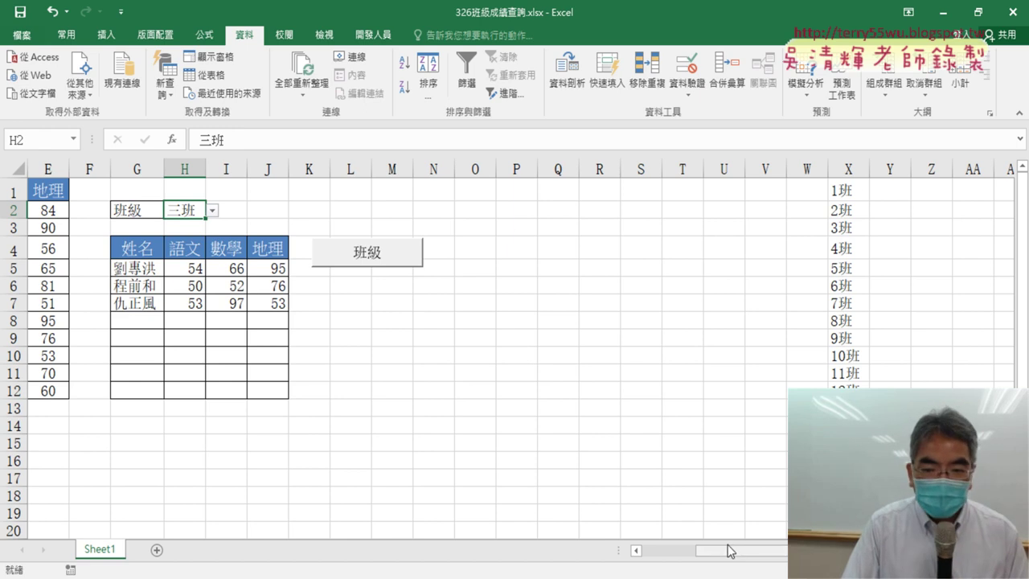
Point out the source score data A2:E12
left_click_drag(729, 550, 621, 563)
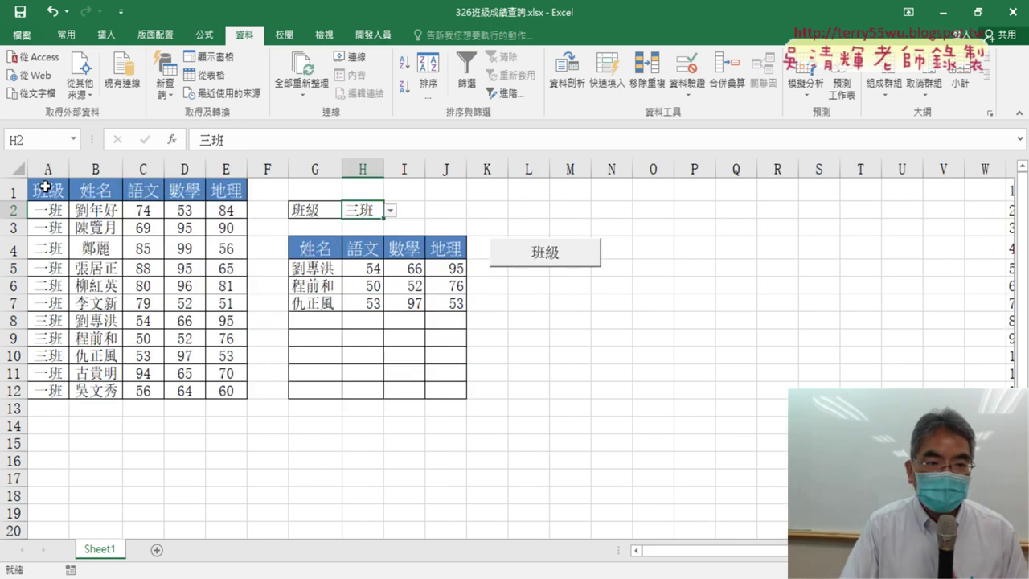
left_click_drag(46, 211, 225, 390)
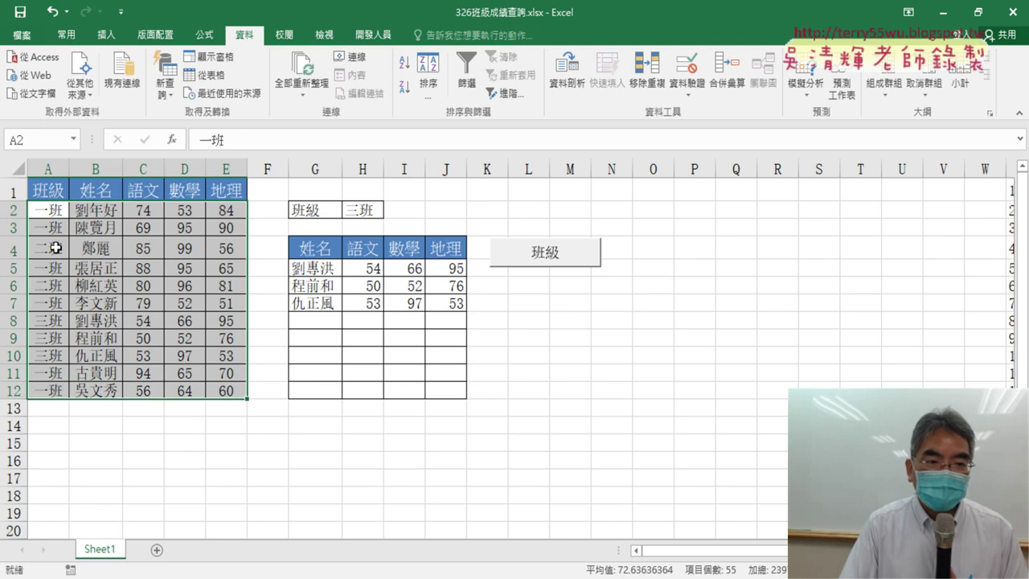
left_click(50, 212)
left_click(729, 410)
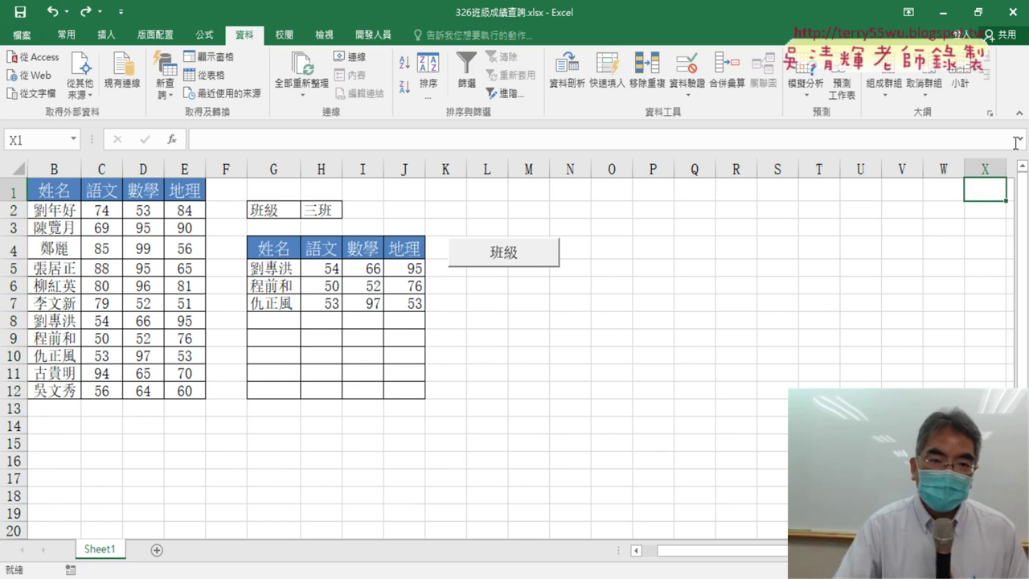
left_click_drag(701, 552, 683, 552)
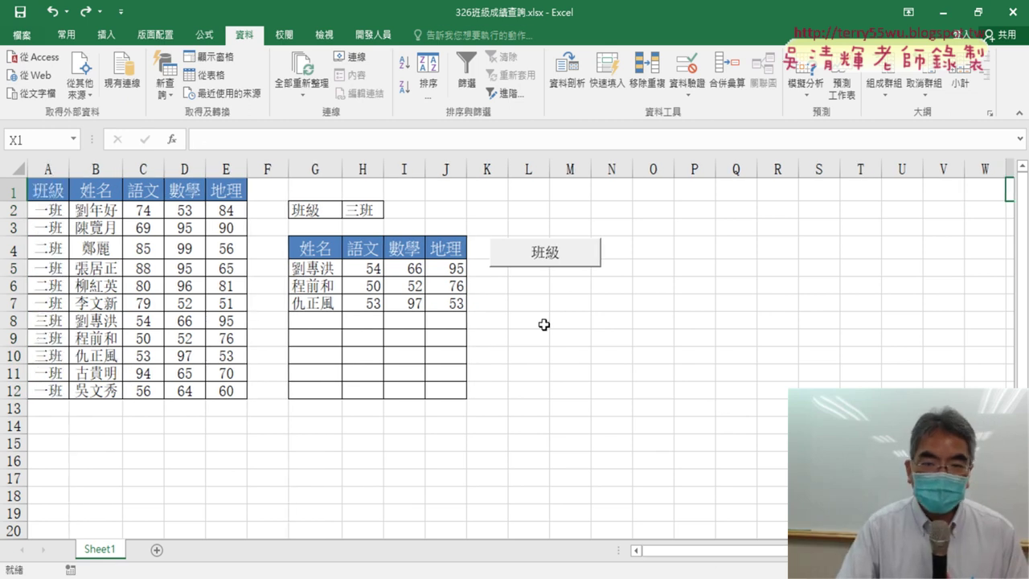
Choose 一班 in H2 and run the 班級 button to list its students
left_click(366, 210)
left_click(390, 210)
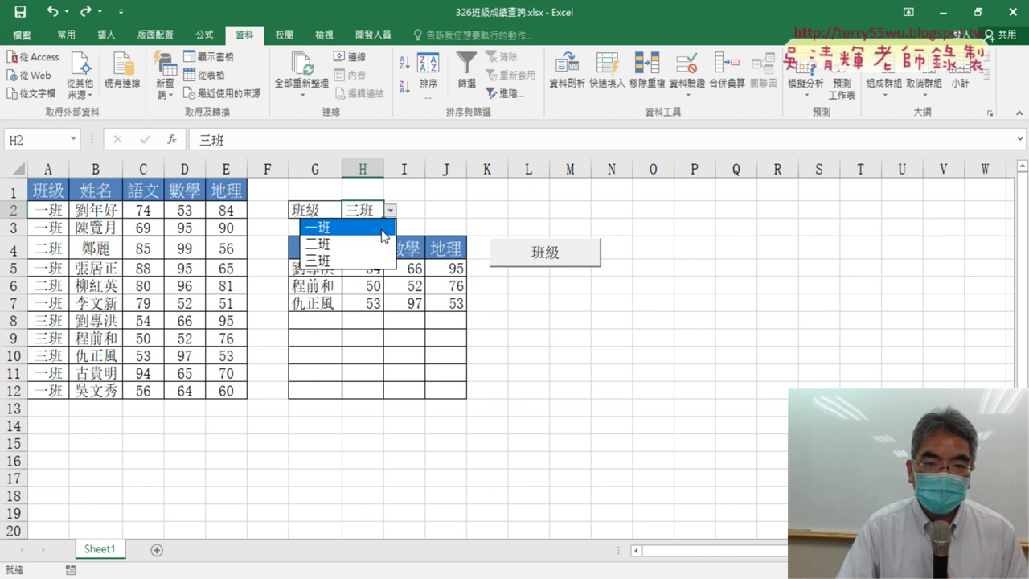
left_click(381, 229)
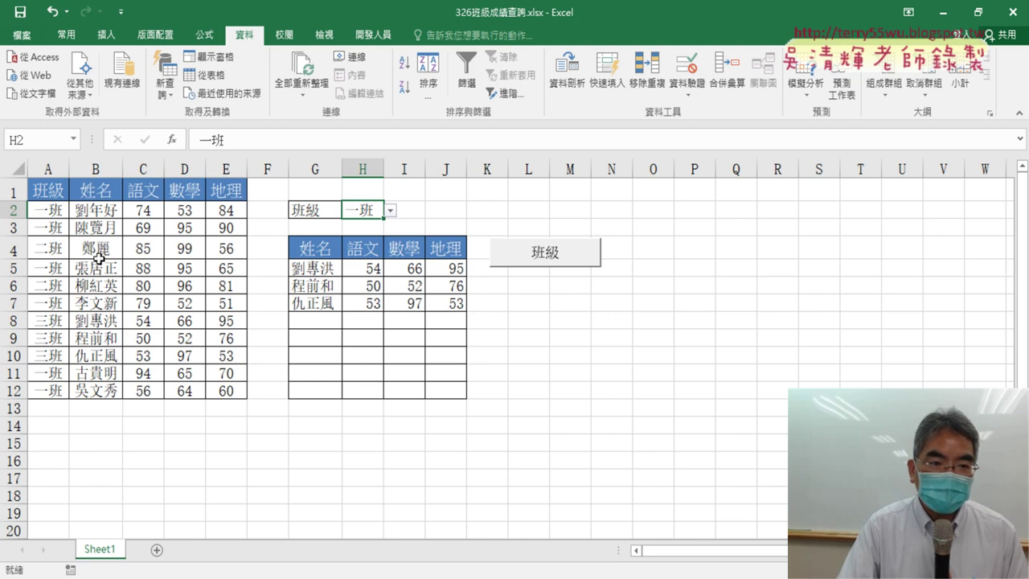
left_click_drag(313, 268, 440, 306)
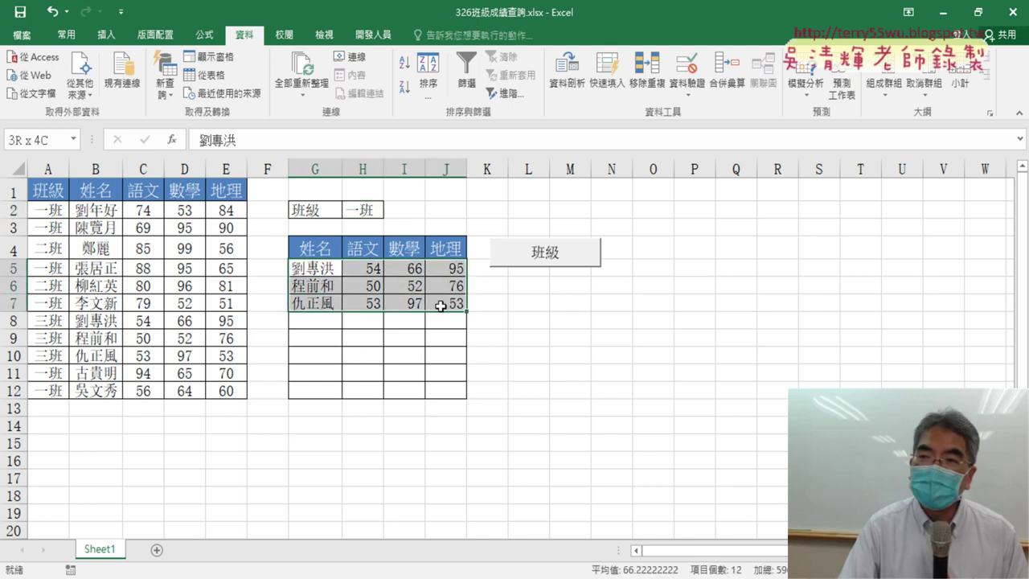
left_click(537, 336)
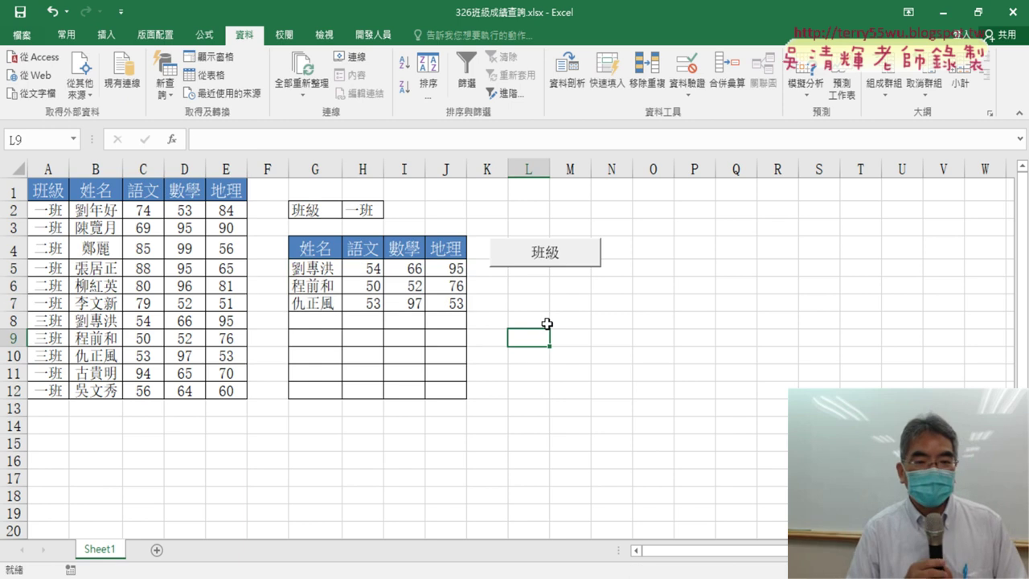
left_click(572, 262)
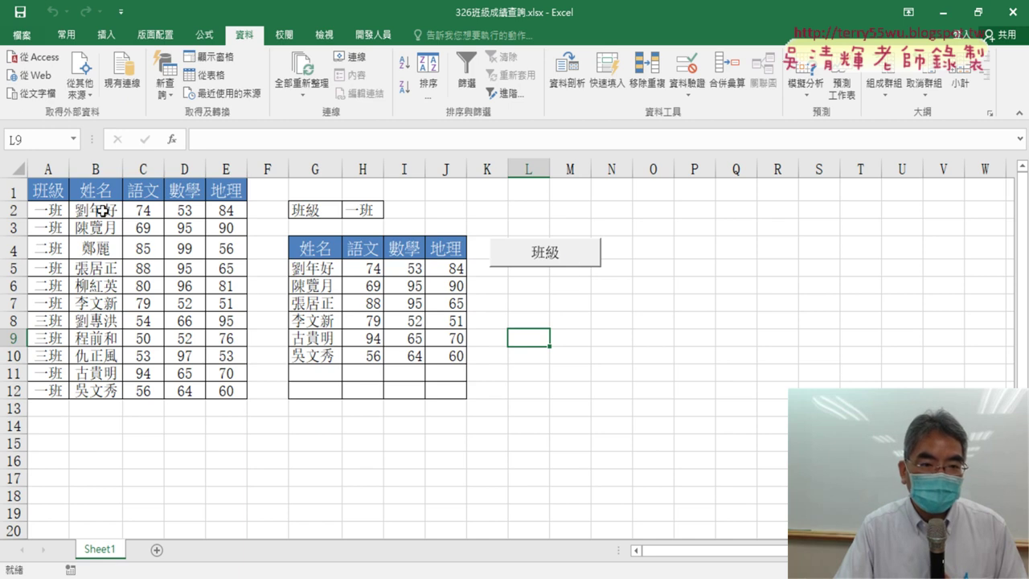
Switch H2 to 二班, then 三班, running the 班級 button after each
left_click(366, 217)
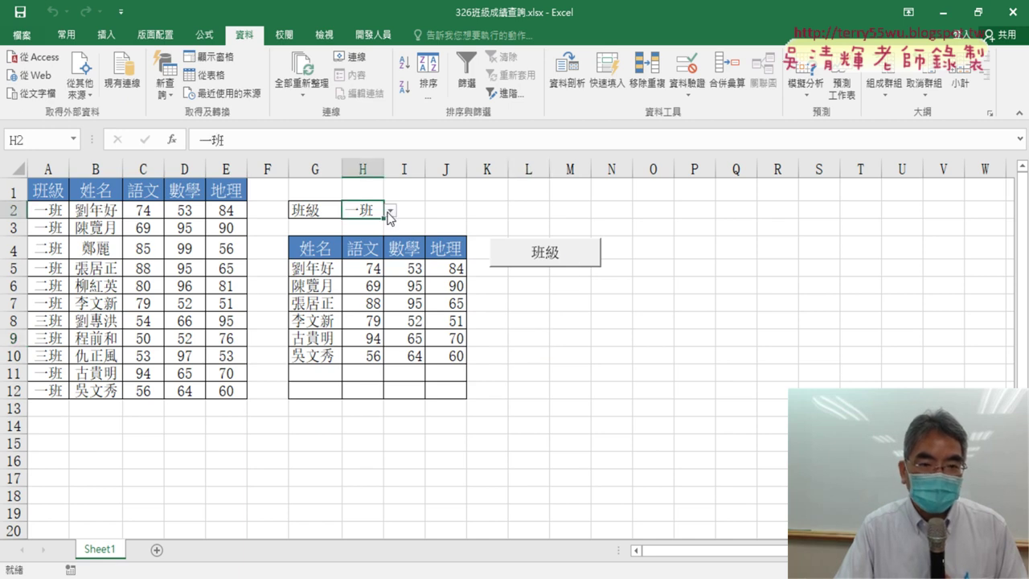
left_click(390, 211)
left_click(371, 247)
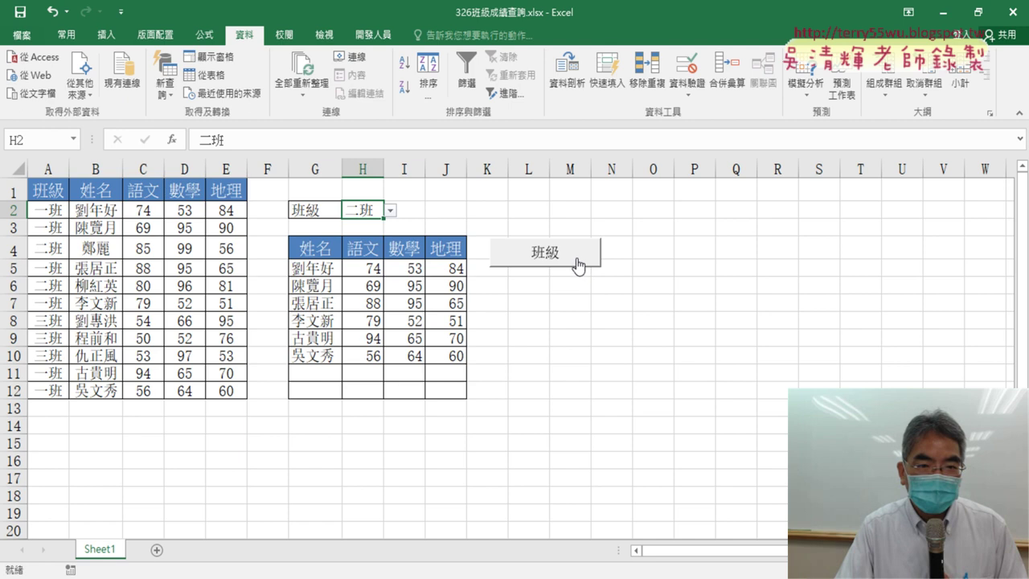
left_click(577, 261)
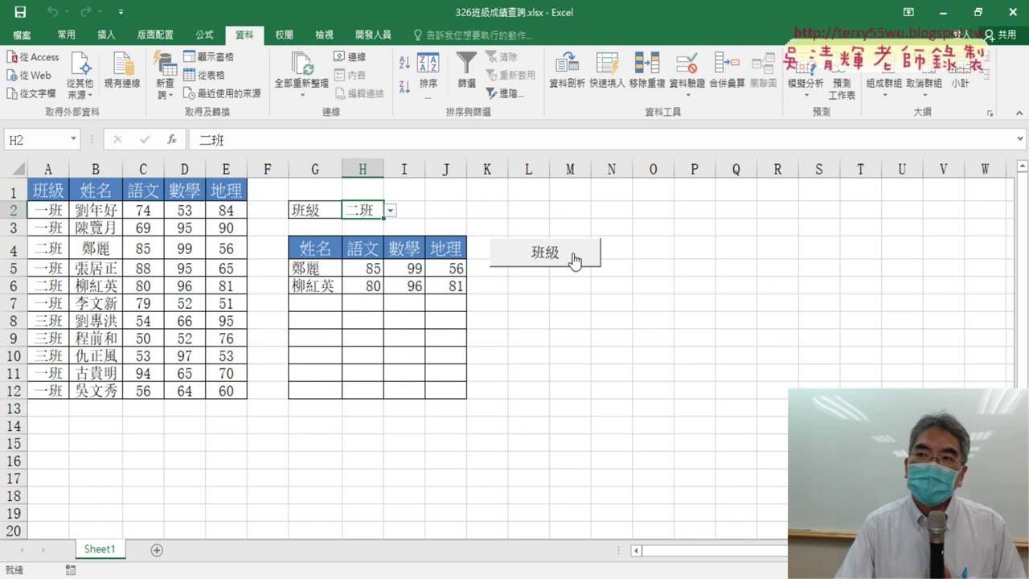
left_click(390, 210)
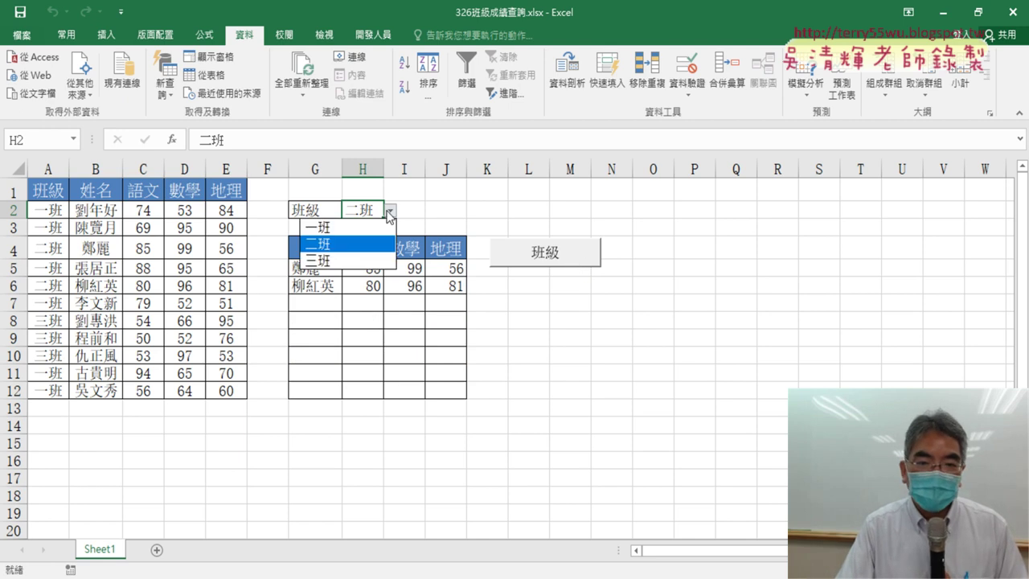
left_click(378, 260)
left_click(559, 262)
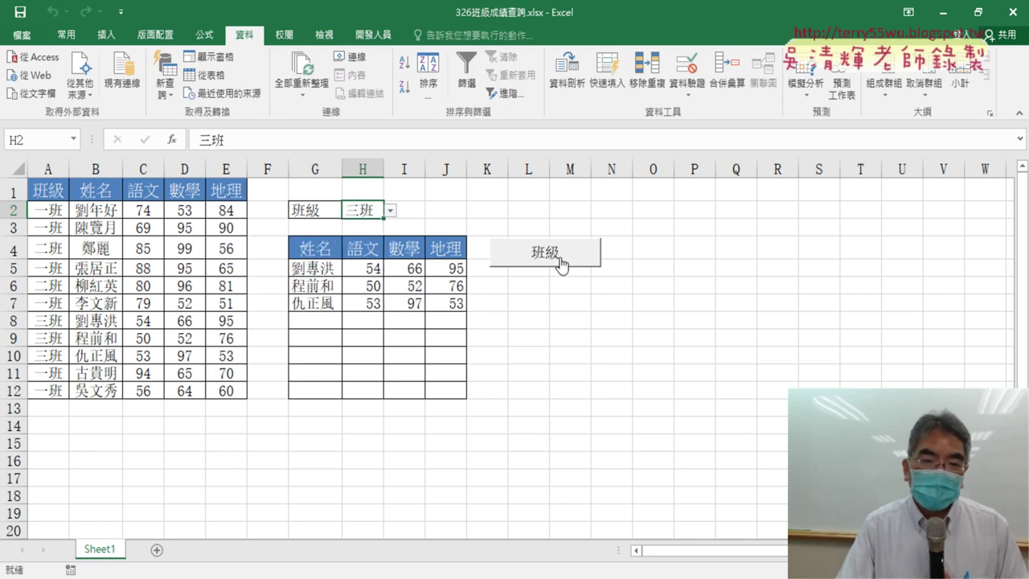
mouse_move(274, 577)
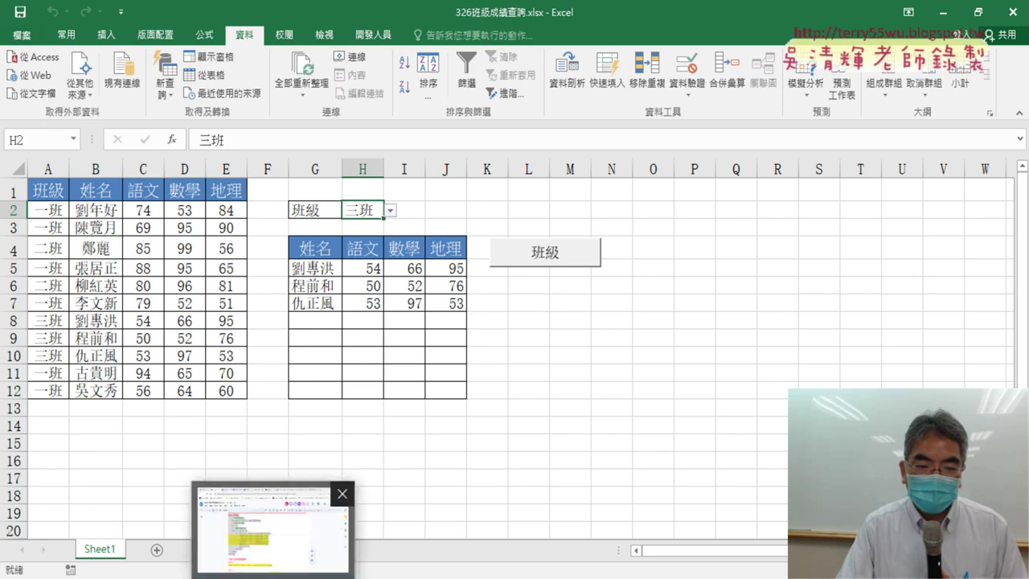
left_click(274, 530)
Scroll the notes to the SMALL(IF(...)) formula and highlight its CTRL+SHIFT+ENTER array-entry note
left_click_drag(983, 280, 987, 171)
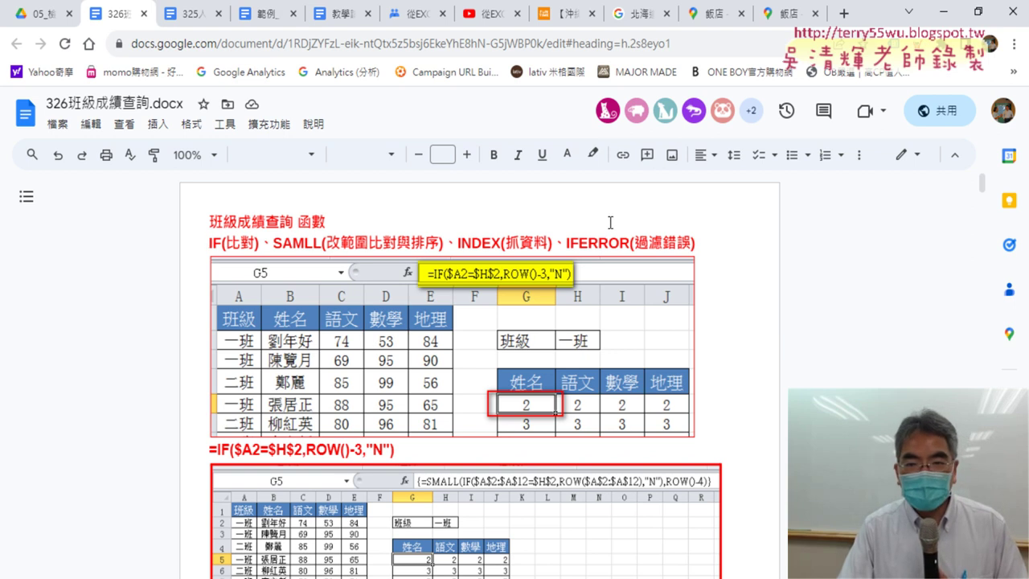
scroll(725, 242, "down", 3)
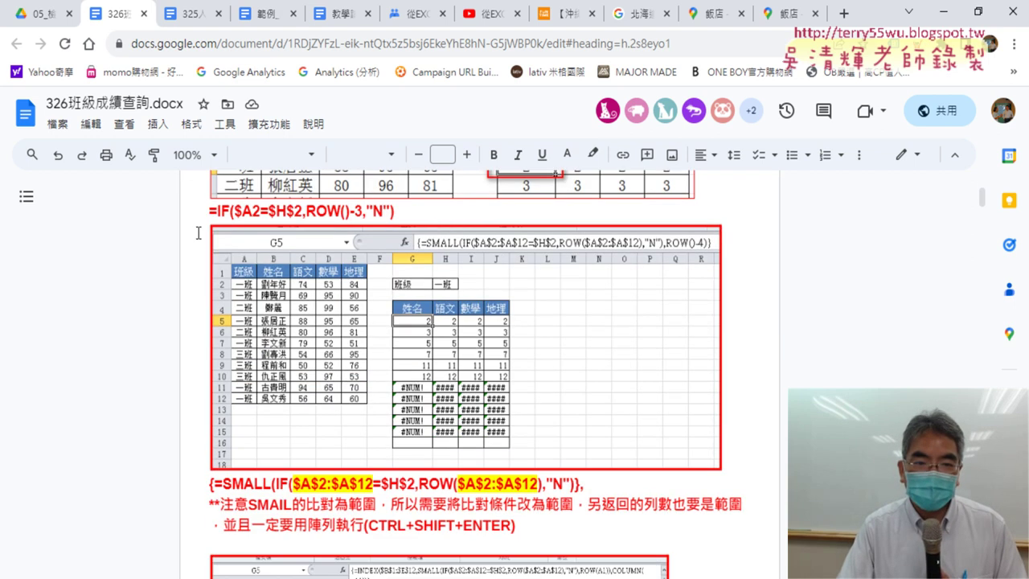
scroll(516, 255, "down", 3)
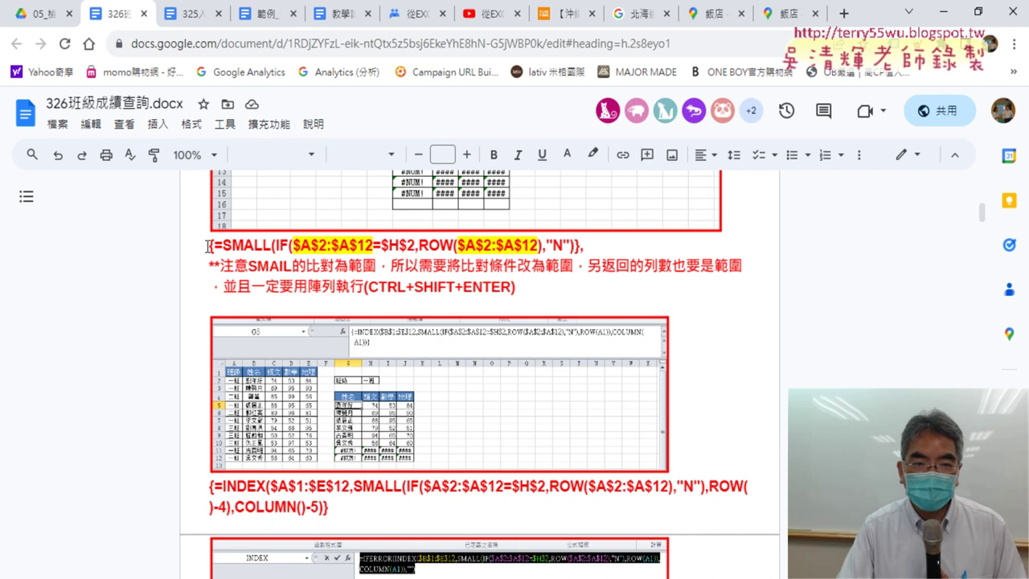
left_click(208, 245)
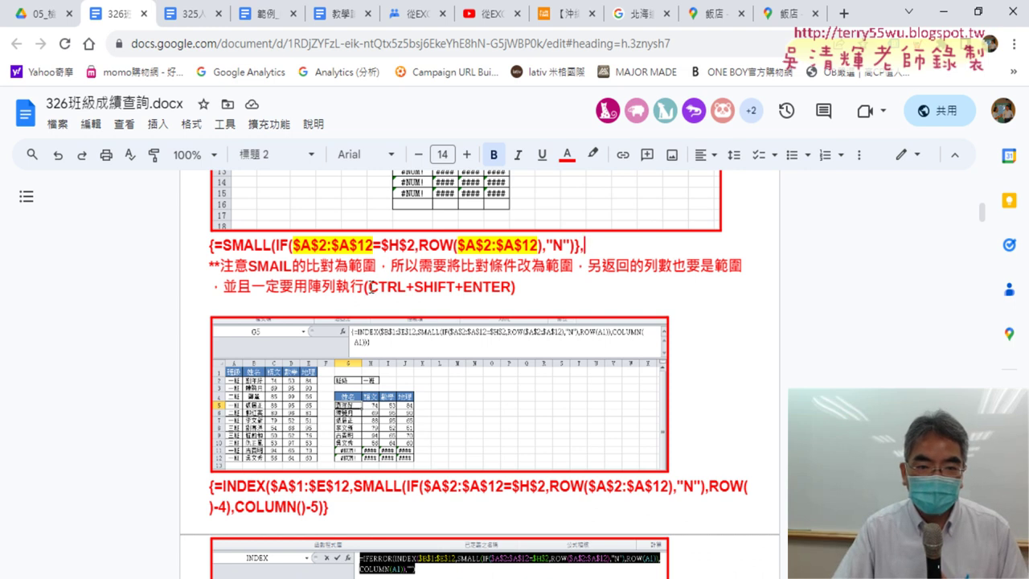
left_click_drag(368, 287, 501, 291)
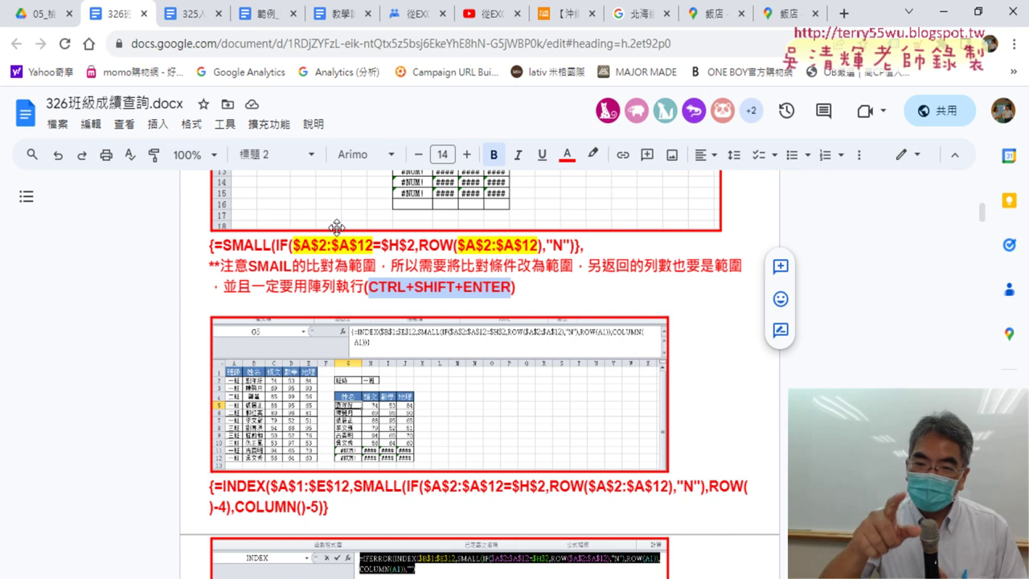
Scroll past the IFERROR formula to the IFERROR(INDIRECT(CHAR(COLUMN()+59)...)) variant and VBA section
scroll(332, 304, "down", 4)
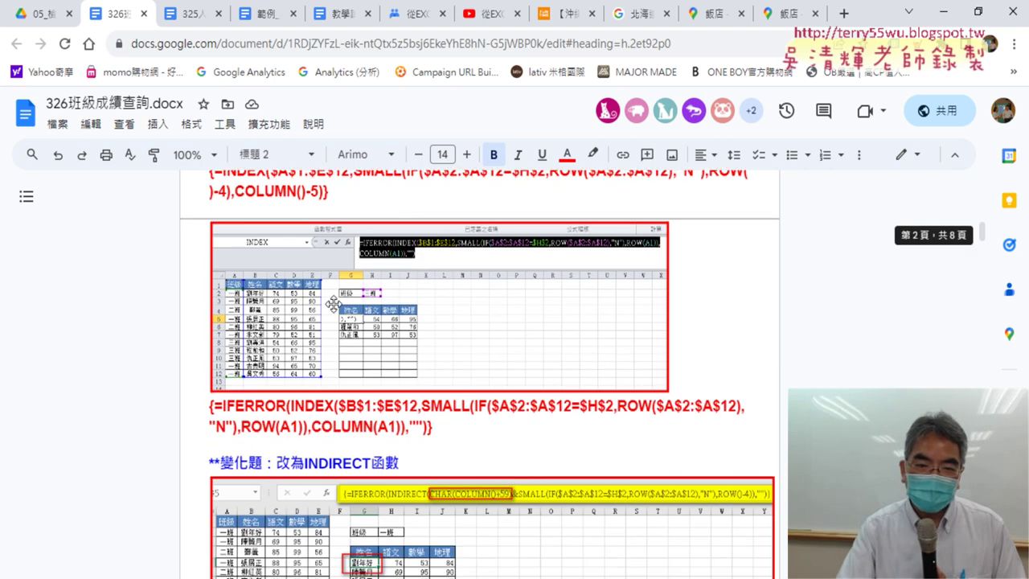
scroll(332, 303, "down", 3)
scroll(351, 430, "down", 1)
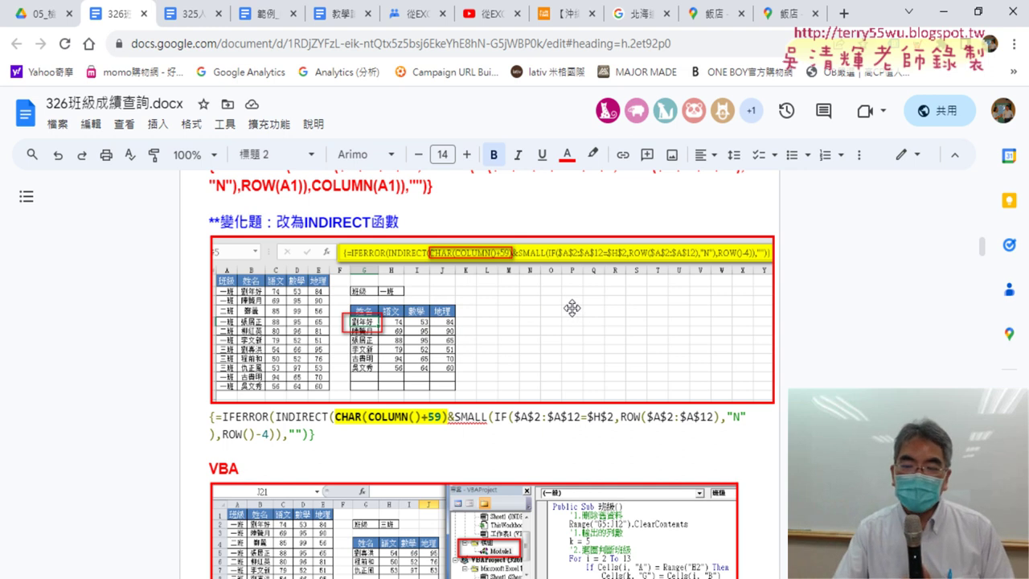
In Excel, highlight the 三班 results G5:J7, source data A2:E12, cell H2 and row G5:J5
left_click(943, 12)
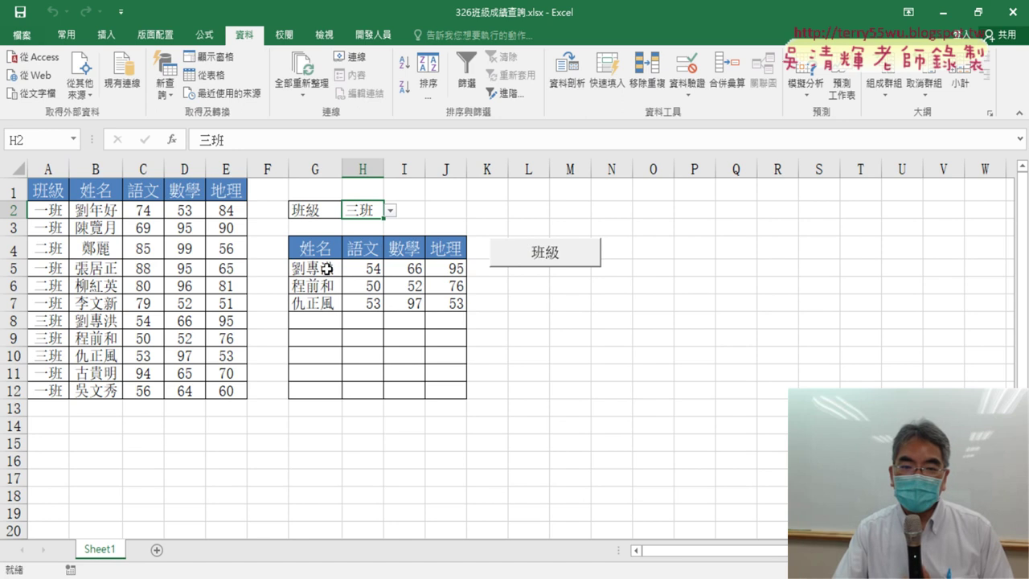
left_click_drag(325, 268, 447, 300)
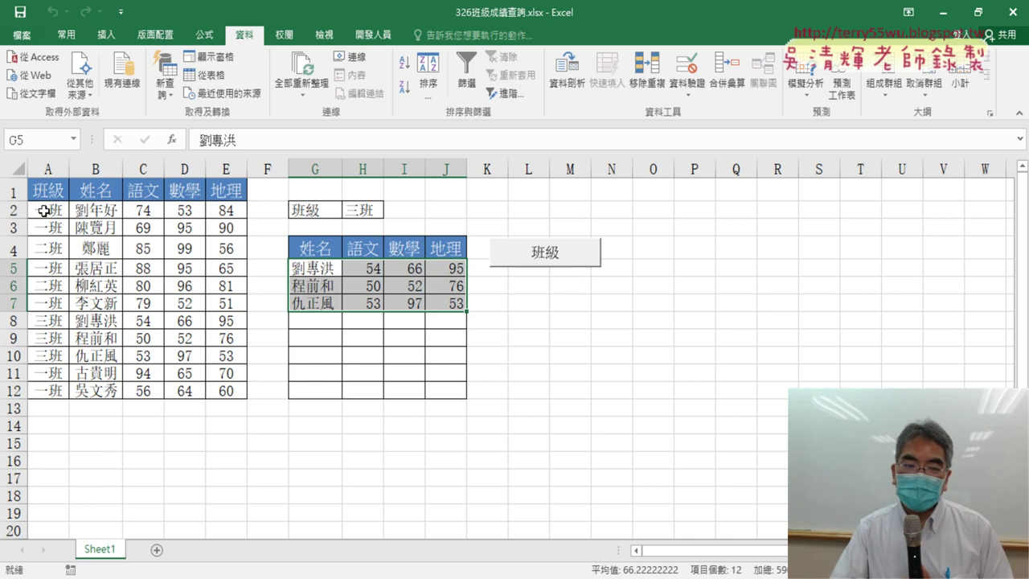
left_click_drag(48, 211, 220, 393)
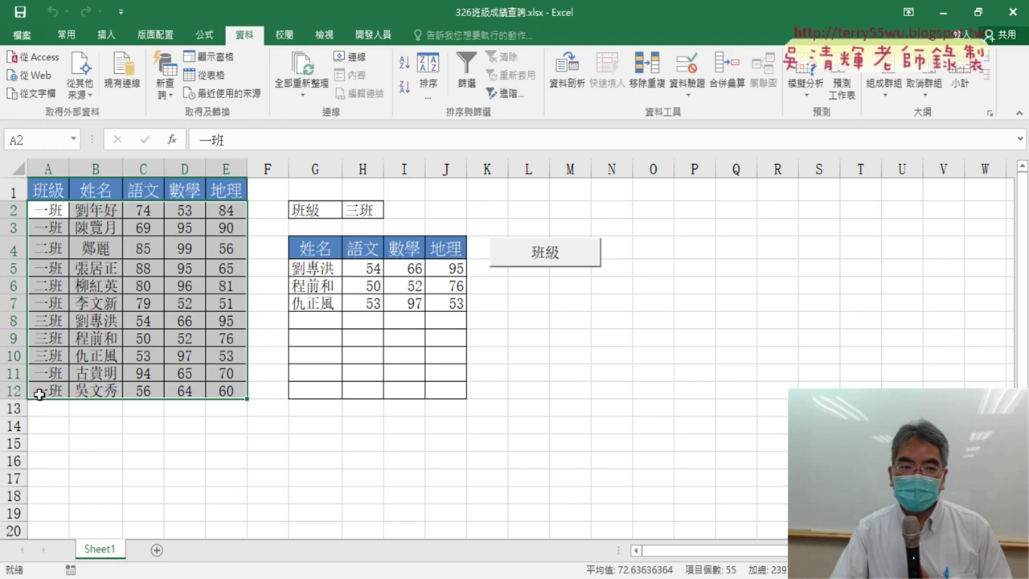
left_click(362, 208)
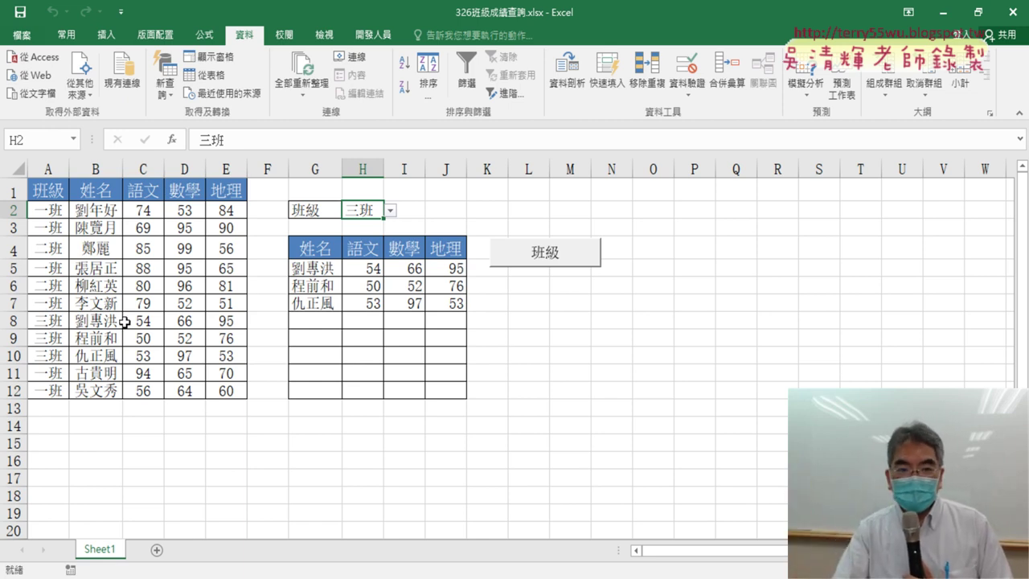
left_click_drag(307, 266, 448, 270)
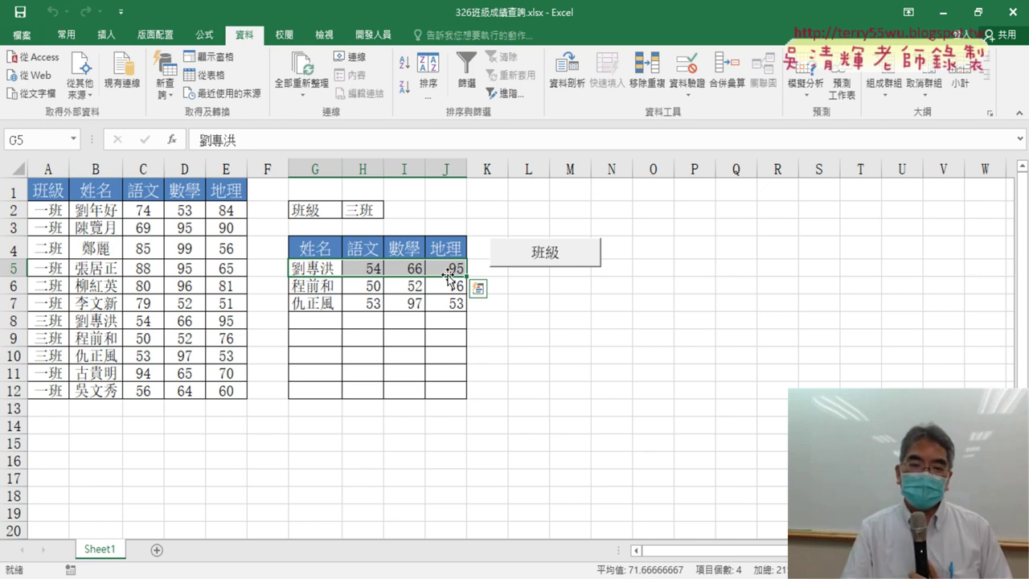
Open the lookup button's assigned 班級 macro in the VBA editor and arrange the editor window
right_click(553, 257)
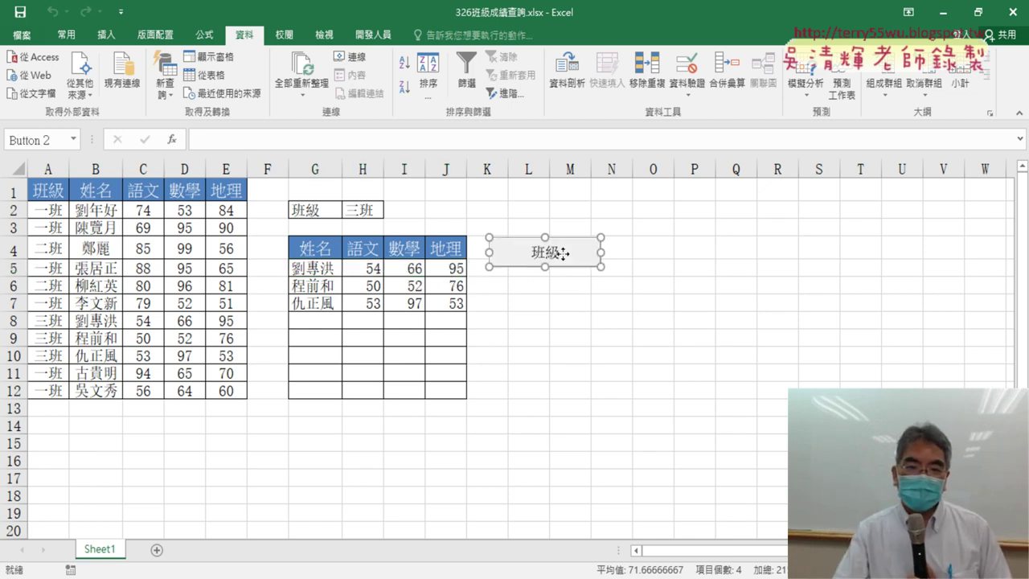
left_click(610, 384)
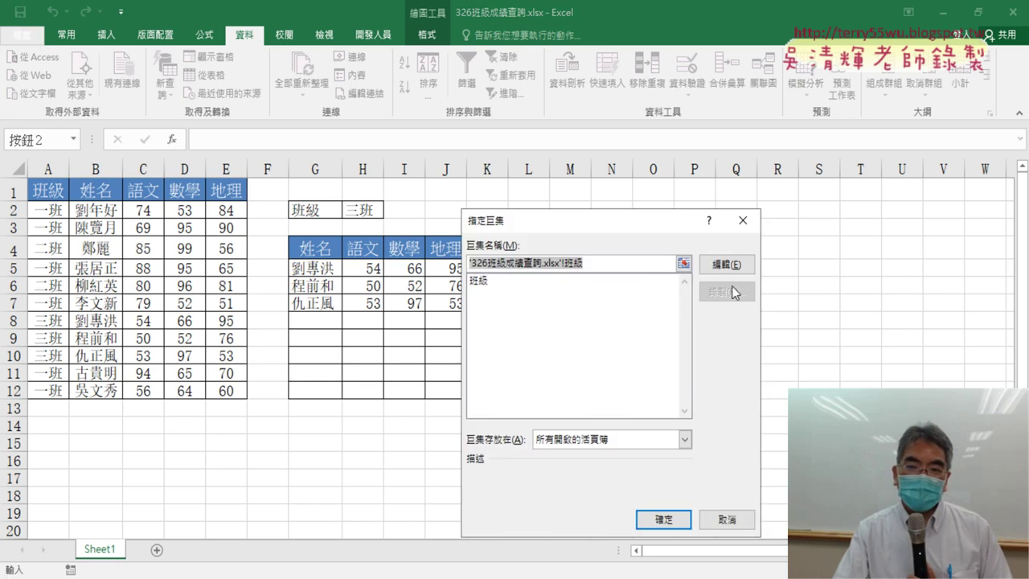
left_click(727, 264)
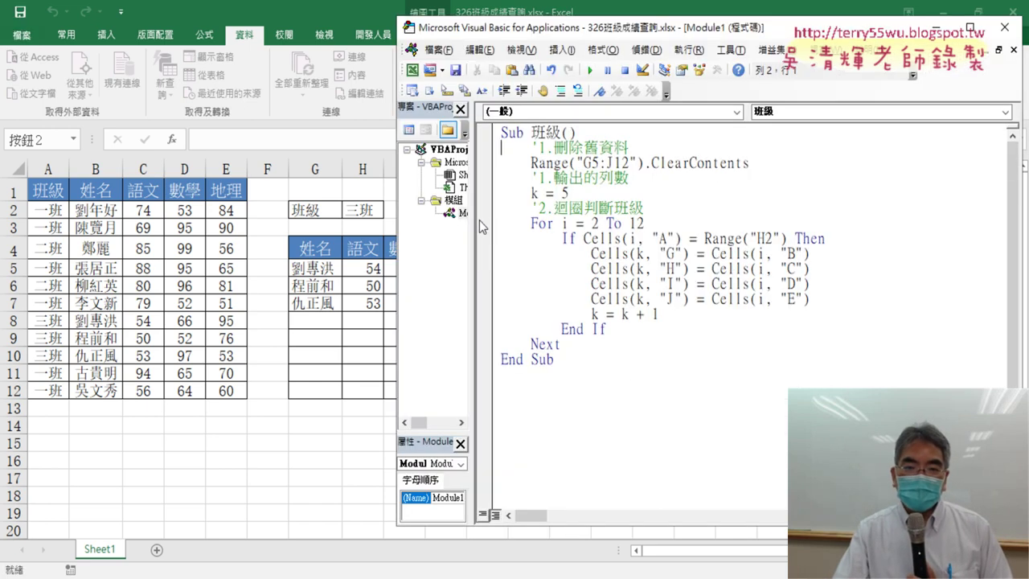
left_click_drag(472, 221, 548, 221)
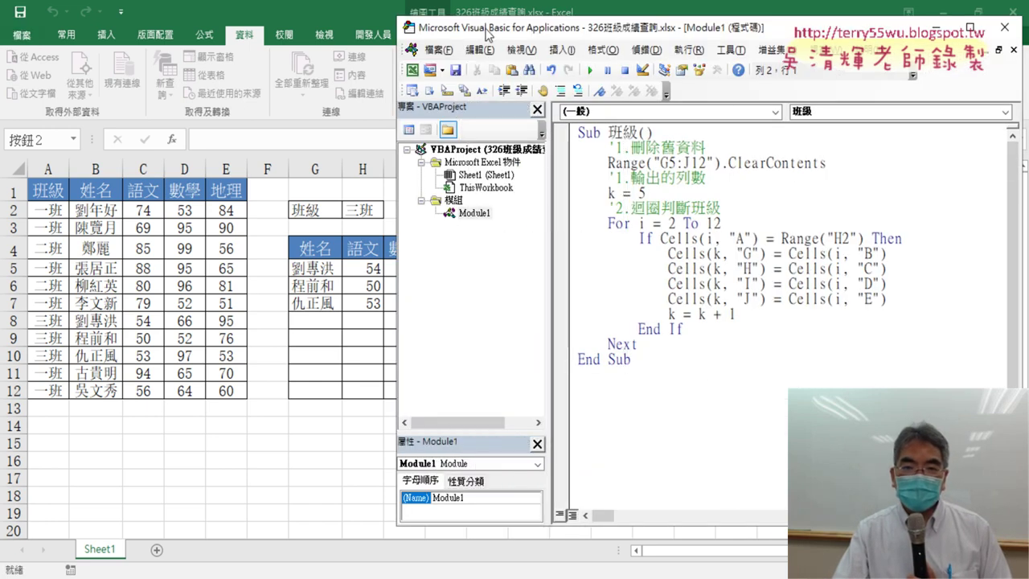
mouse_move(488, 32)
left_mouse_down()
mouse_move(346, 33)
mouse_move(212, 17)
left_mouse_up()
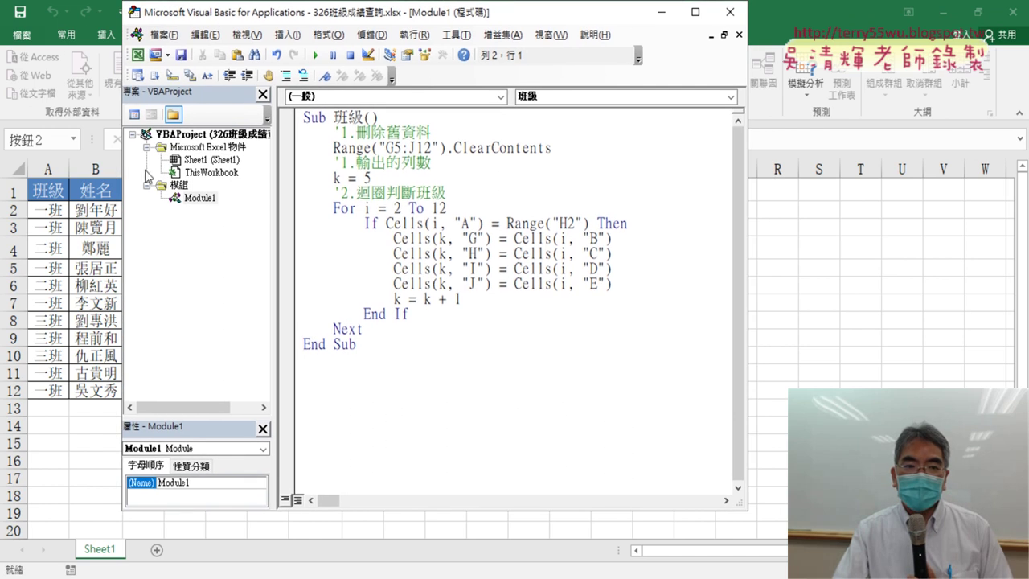
Delete the old loop code in Module1, leaving only Sub 班級() and End Sub
left_click(200, 199)
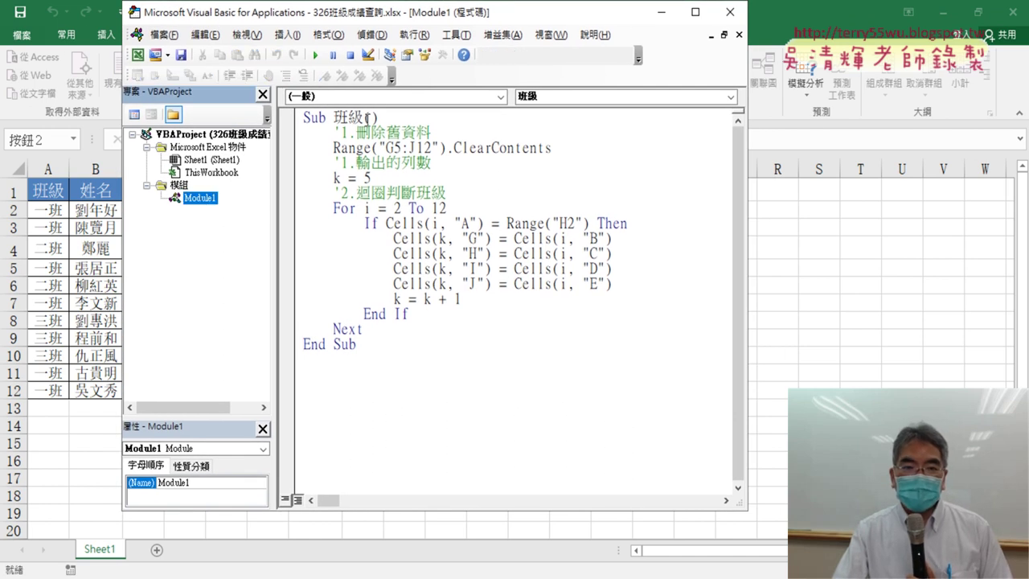
left_click_drag(360, 120, 388, 367)
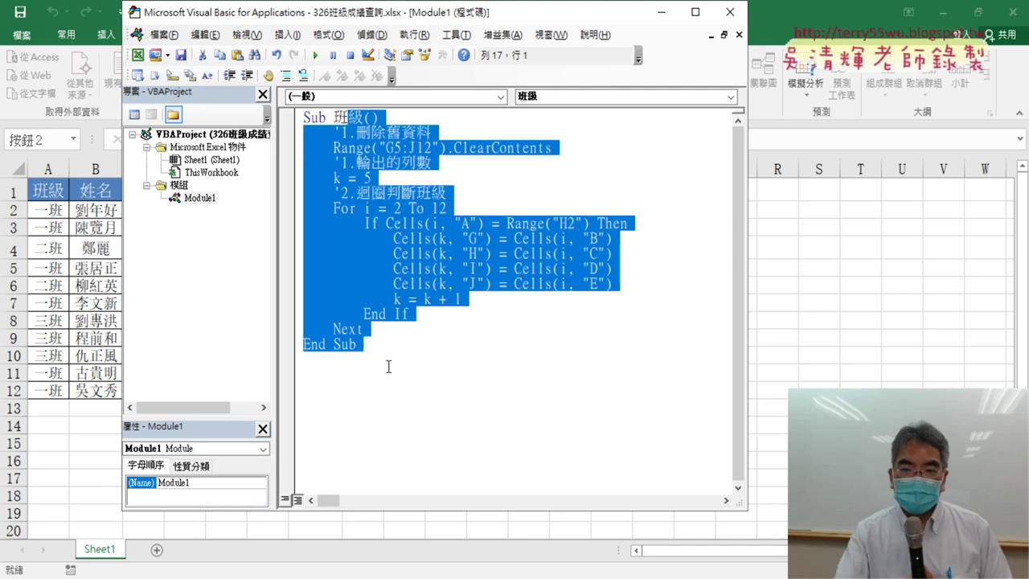
key("Delete")
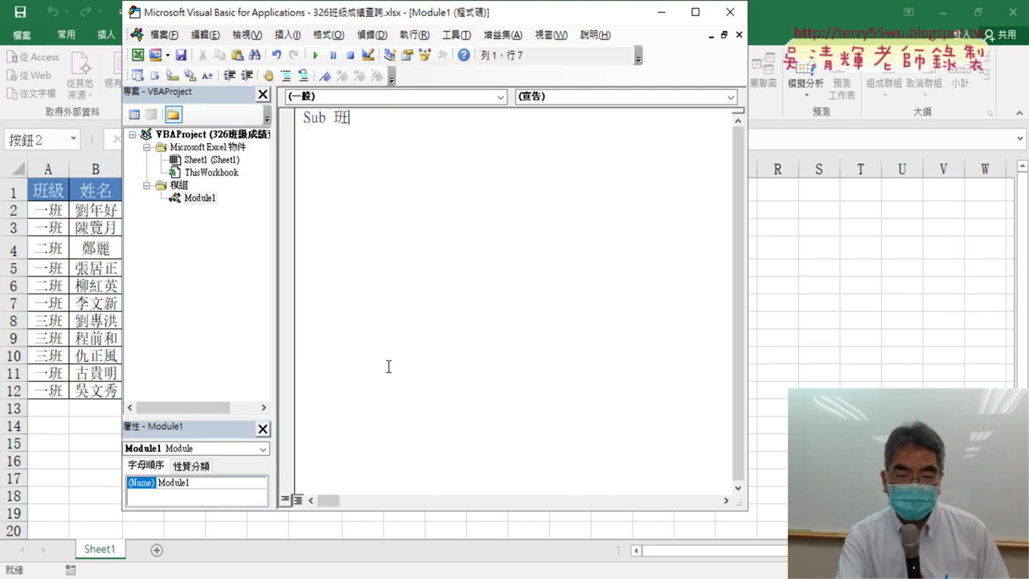
key("ctrl+z")
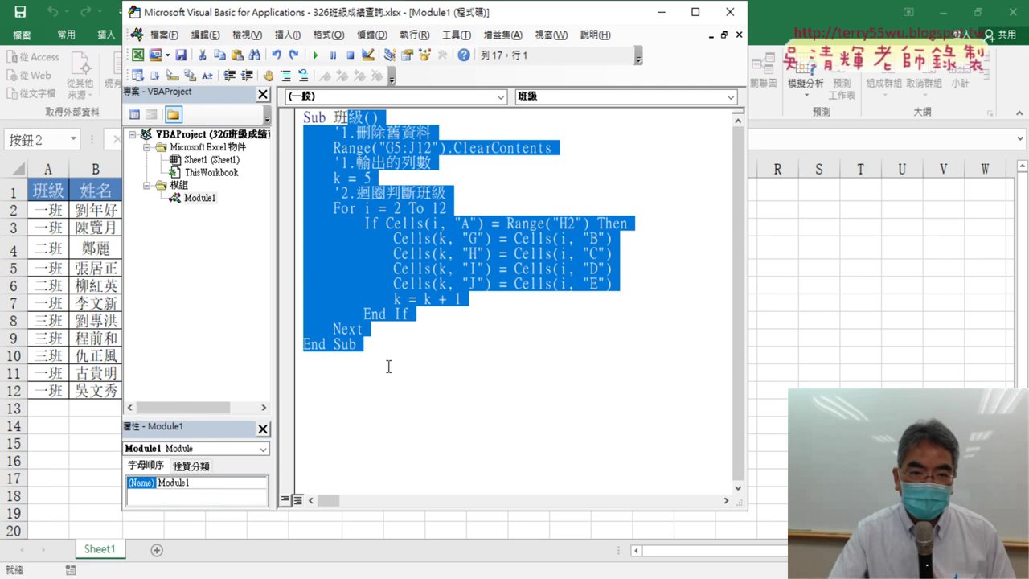
left_click(368, 119)
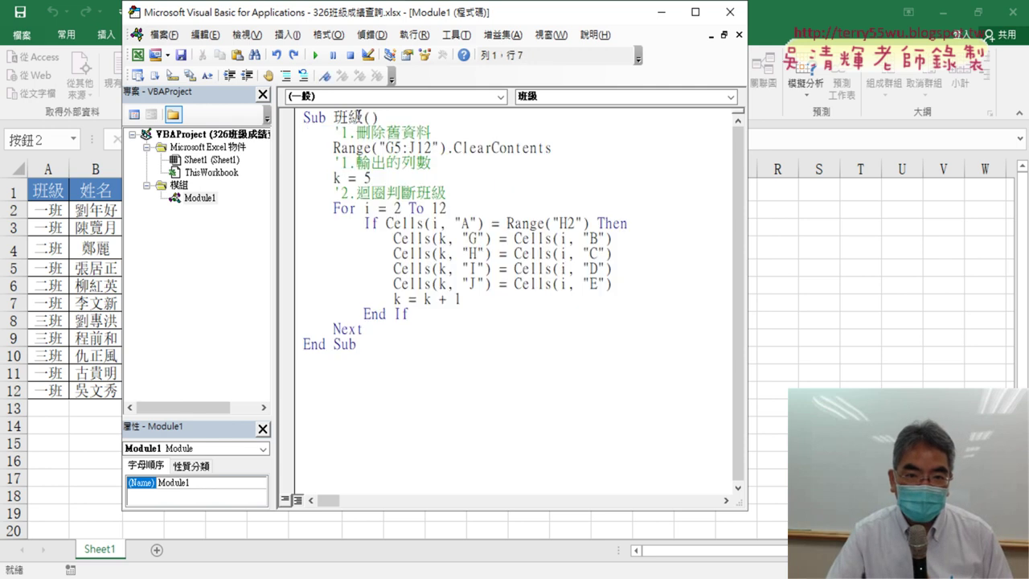
left_click_drag(363, 117, 465, 356)
key("Delete")
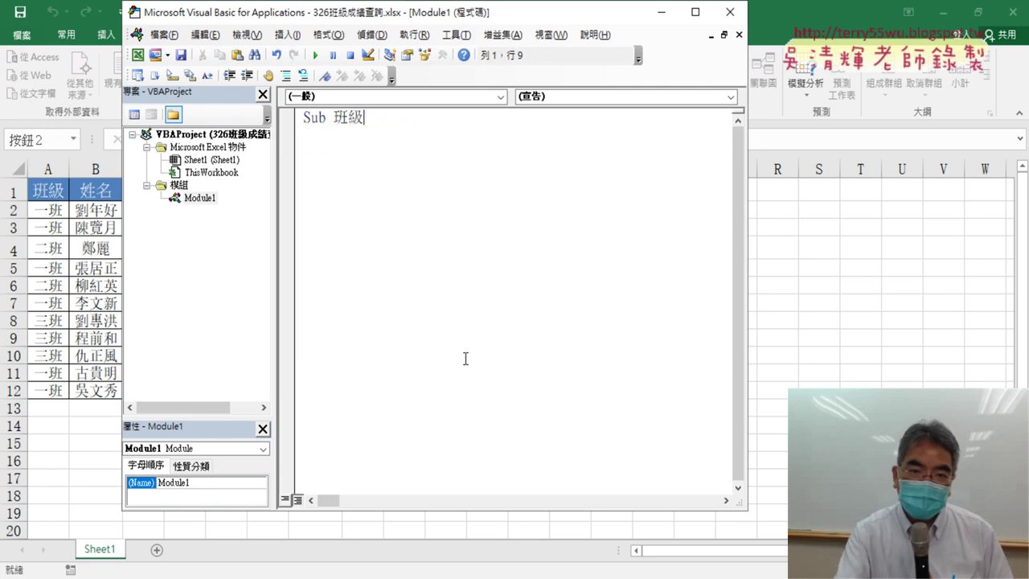
key("Return")
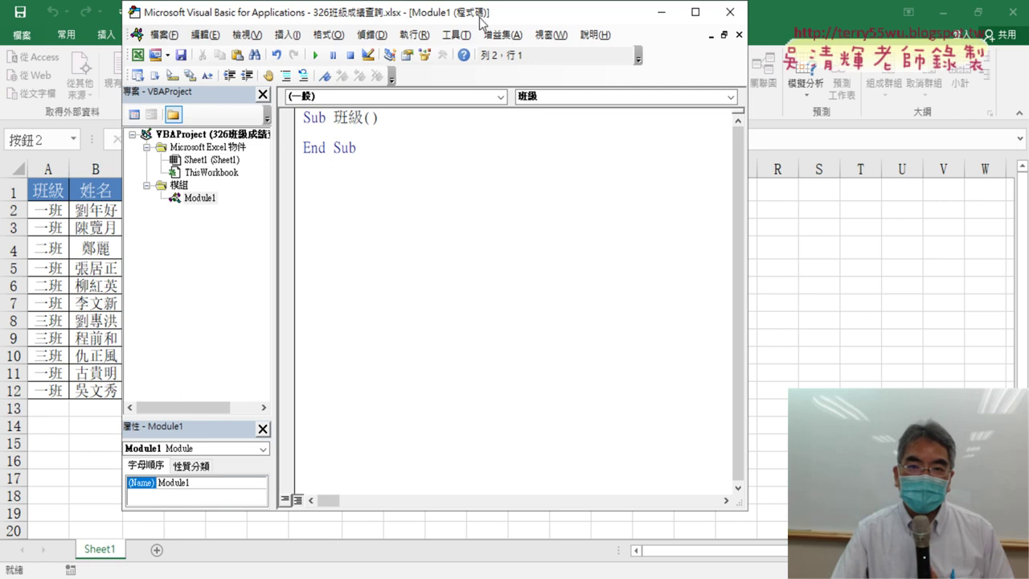
left_click_drag(480, 22, 833, 41)
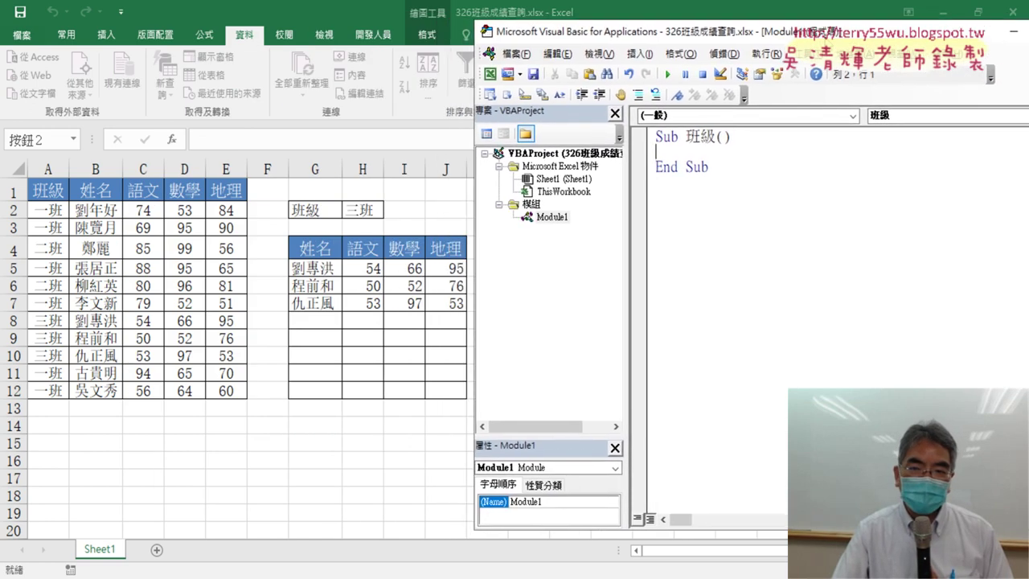
Add an indented For i = 2 To 12 … Next loop inside the 班級 macro
key("Tab")
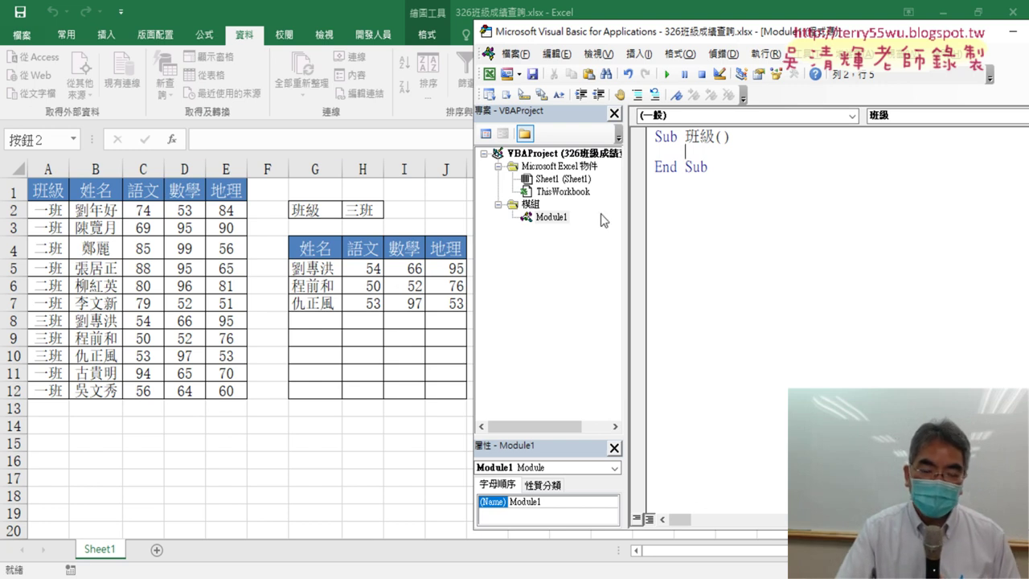
type("for i=2 to 12")
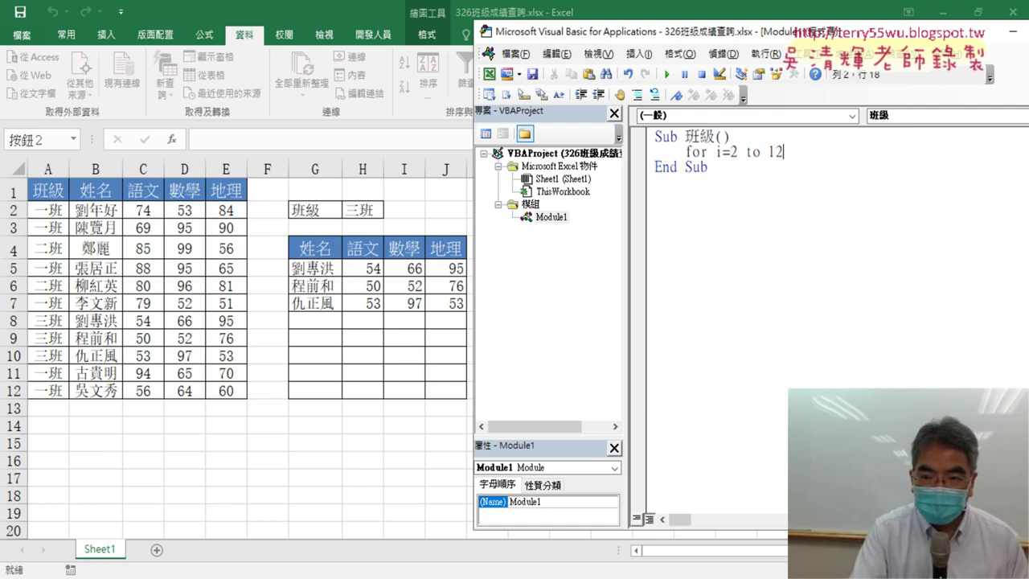
key("Return")
key("Return")
type("n")
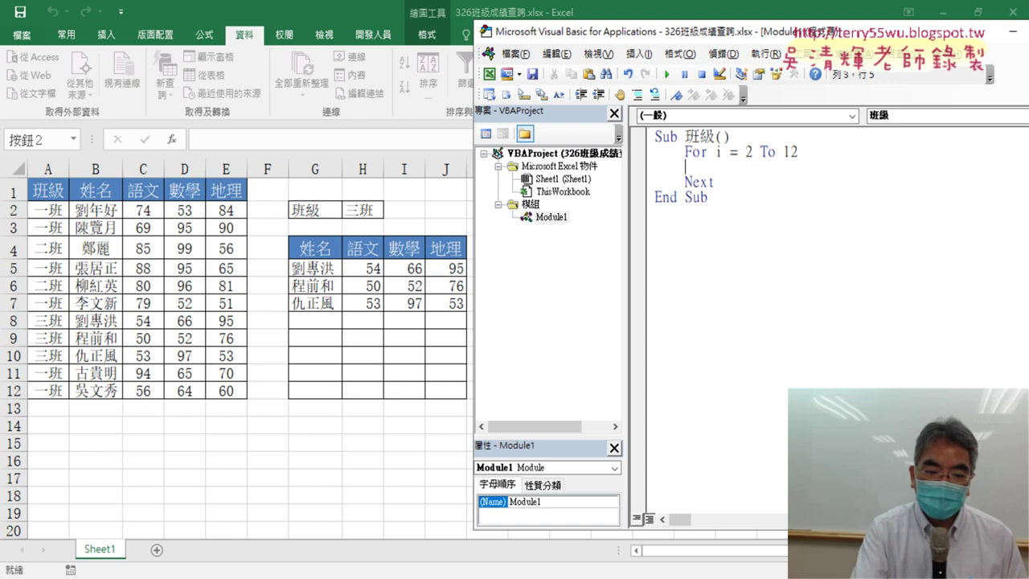
key("Tab")
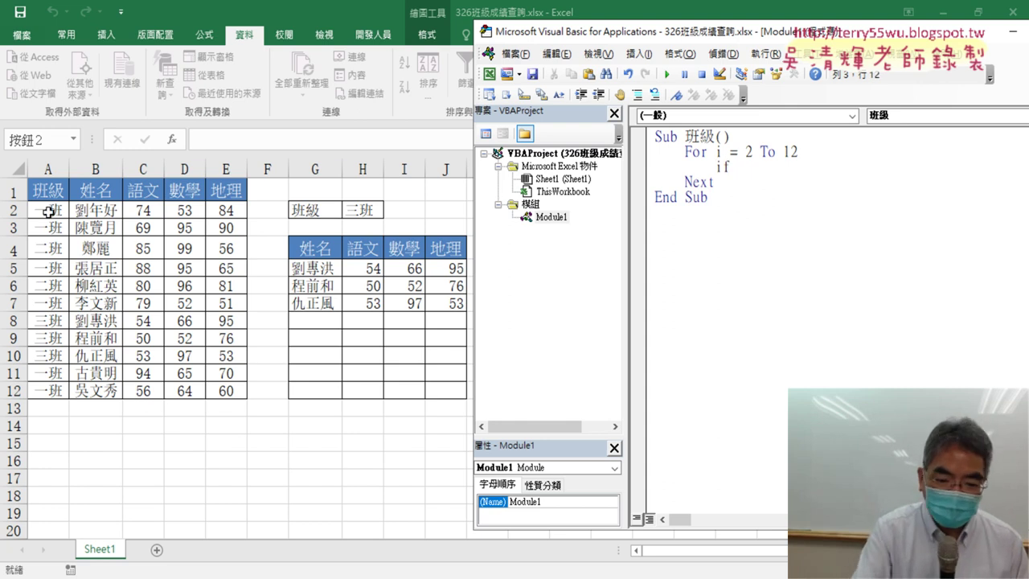
Inside the loop, add an empty If Cells(i,"A")=Range("H2") Then … End If block
type("cell")
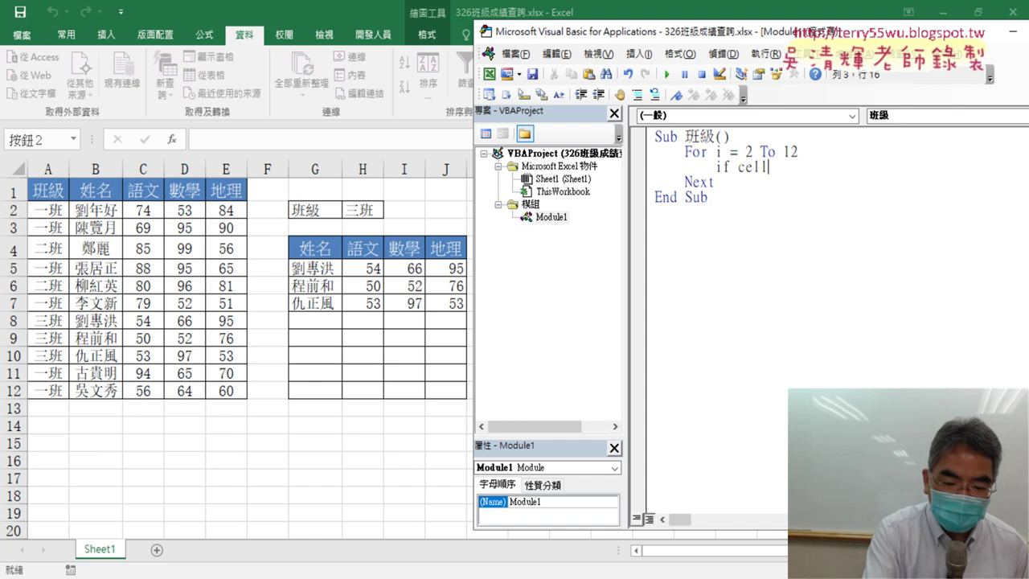
type("s(i")
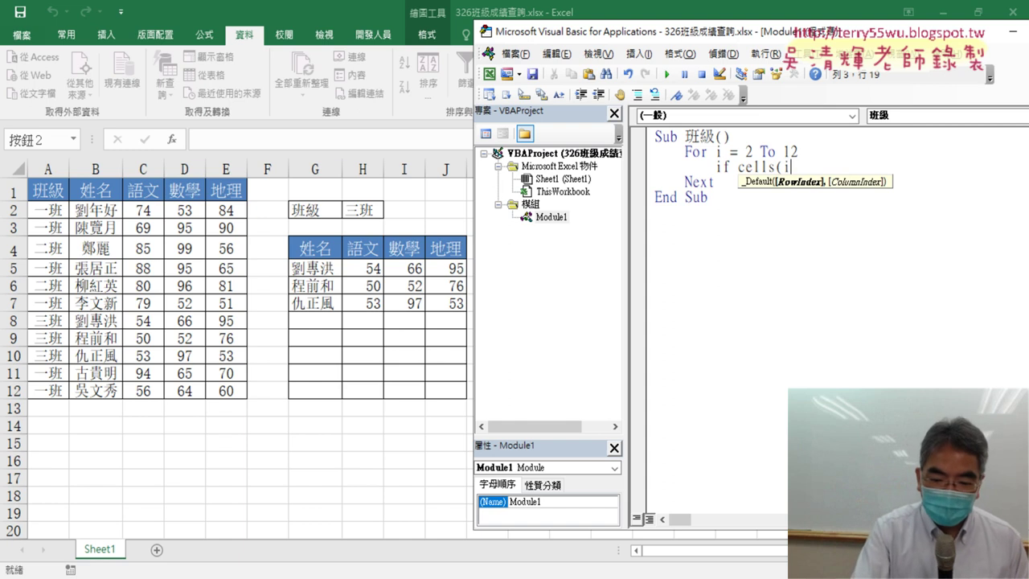
type(",\"A\"")
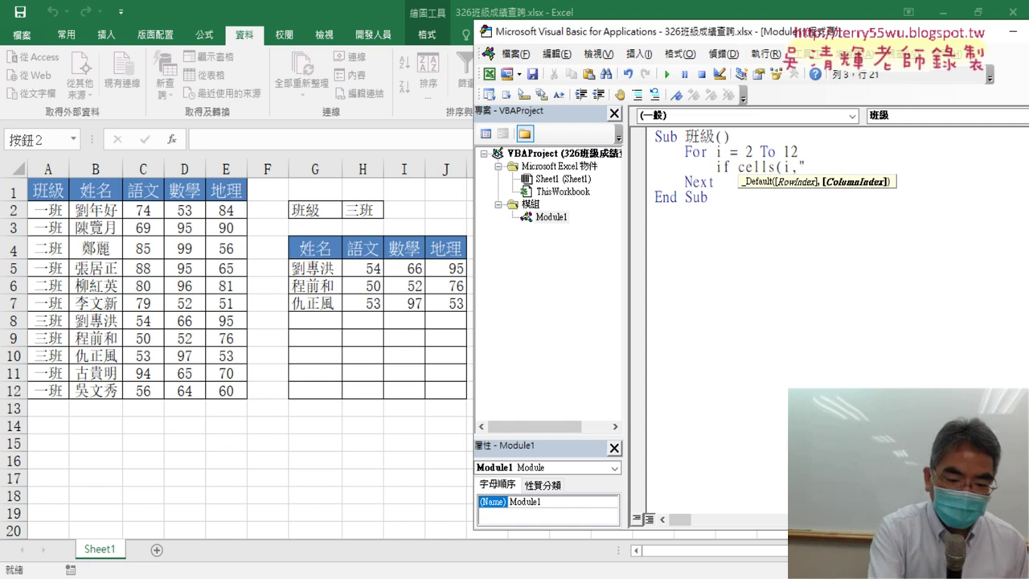
type(")")
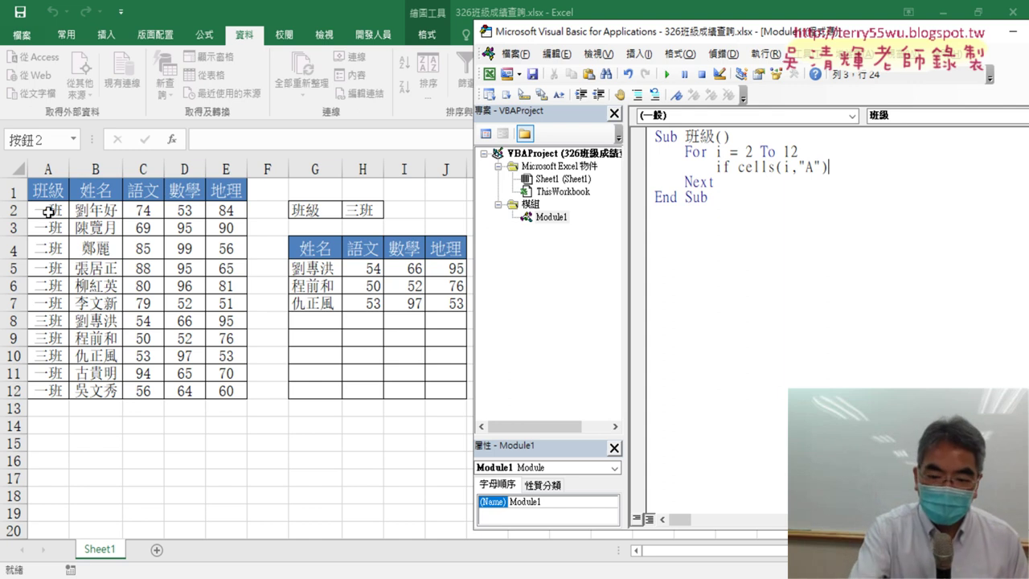
type("=")
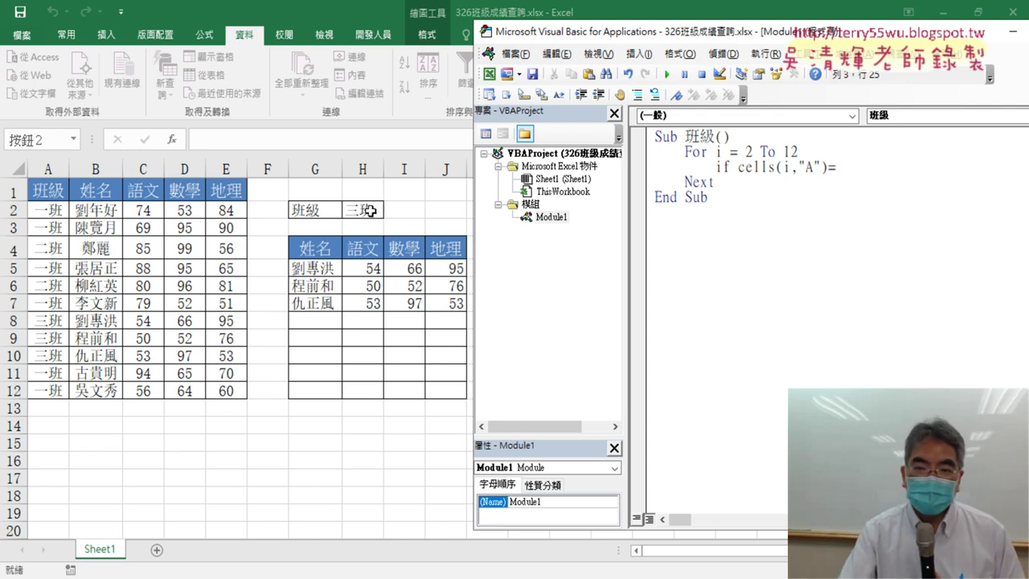
type("ran")
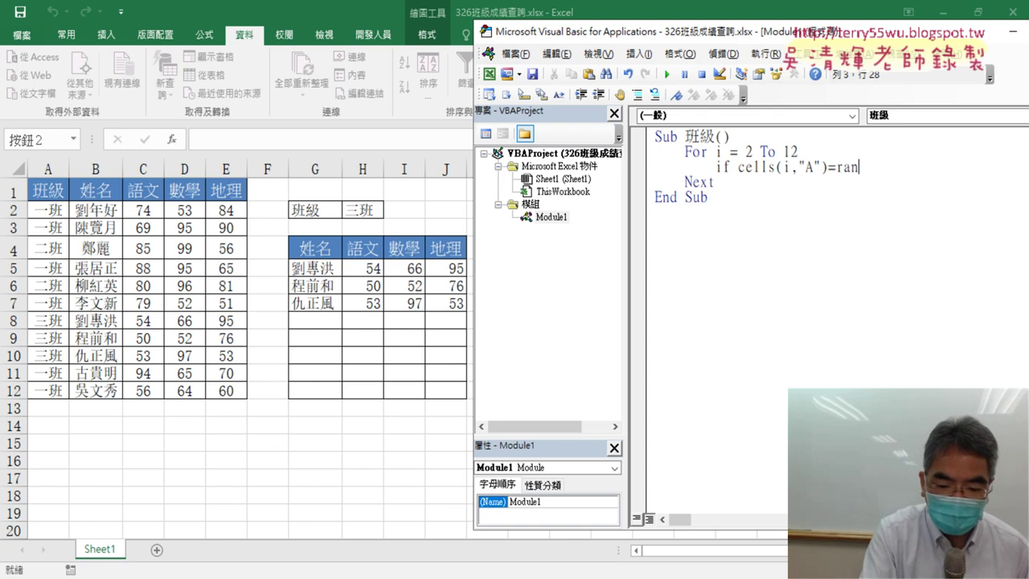
type("ge(")
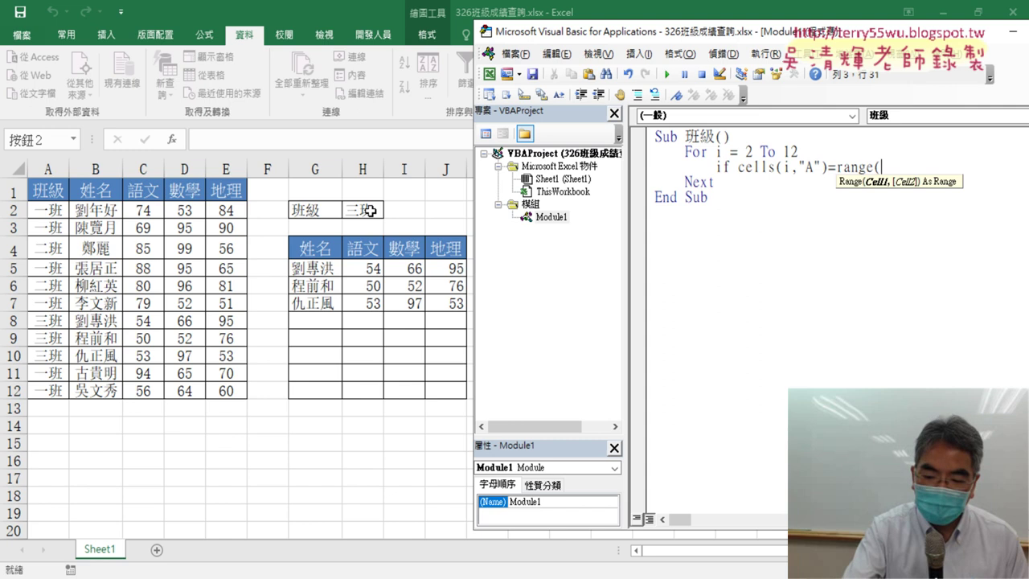
type("\"H")
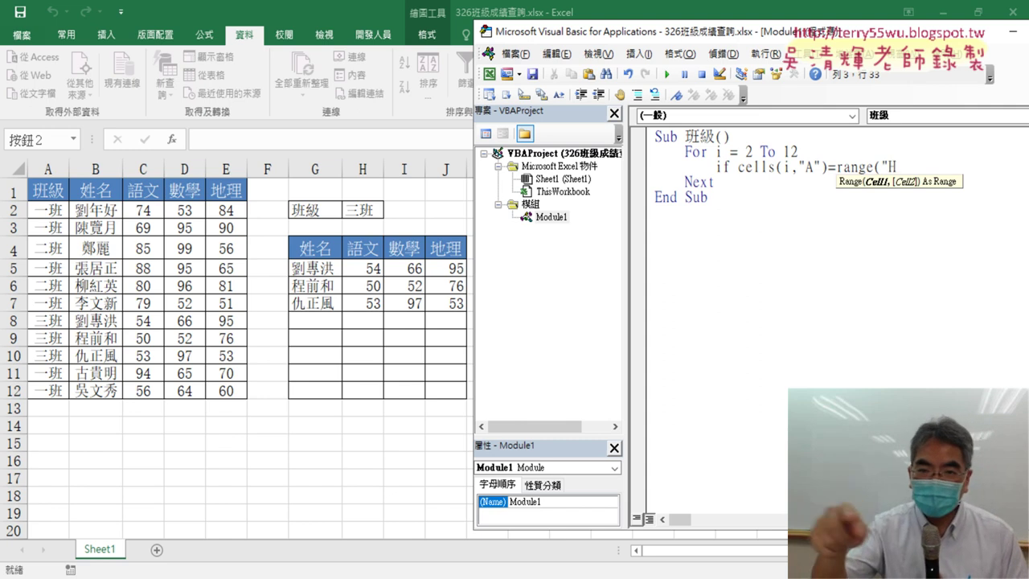
type("2")
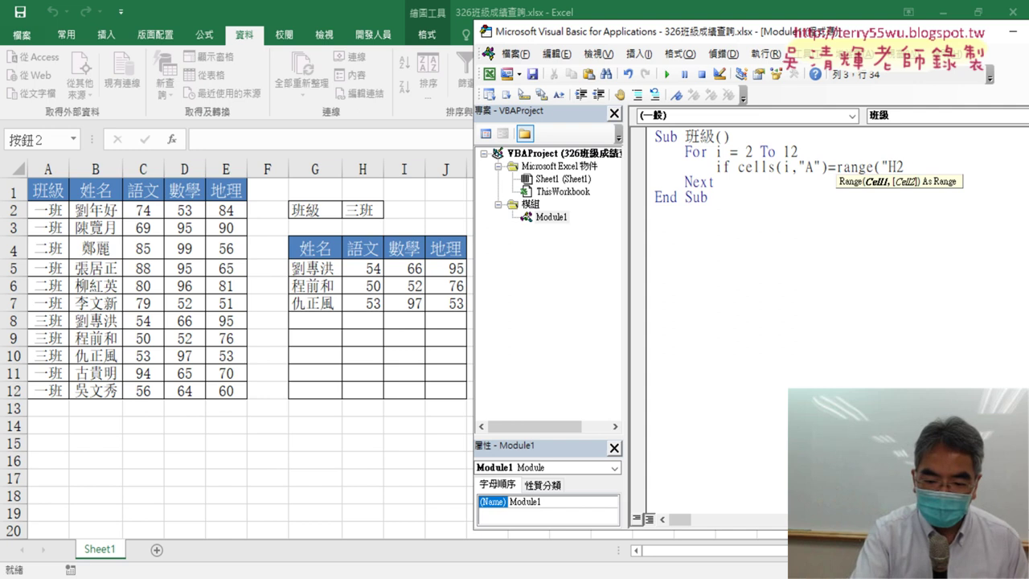
type("\")")
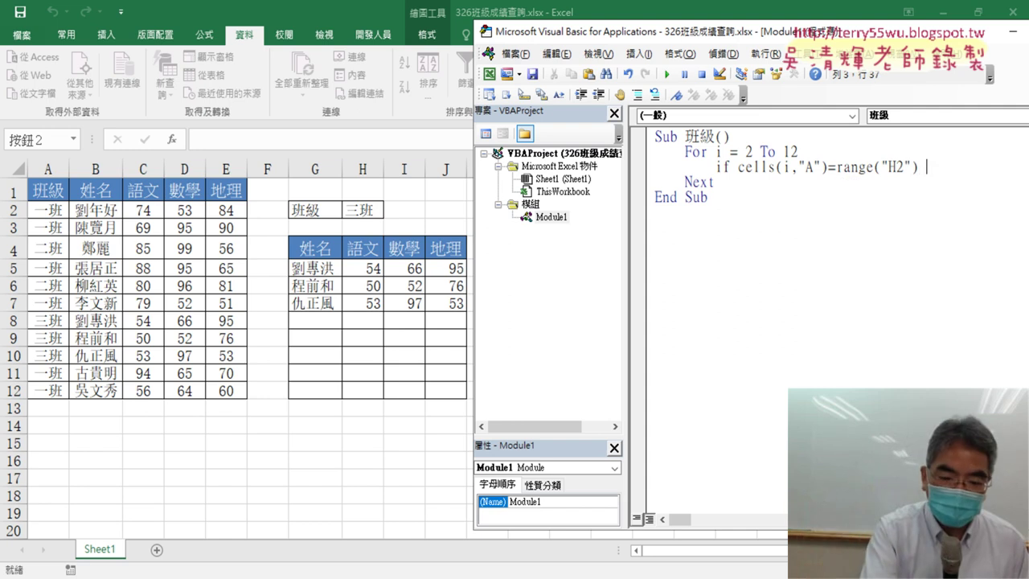
type(" then")
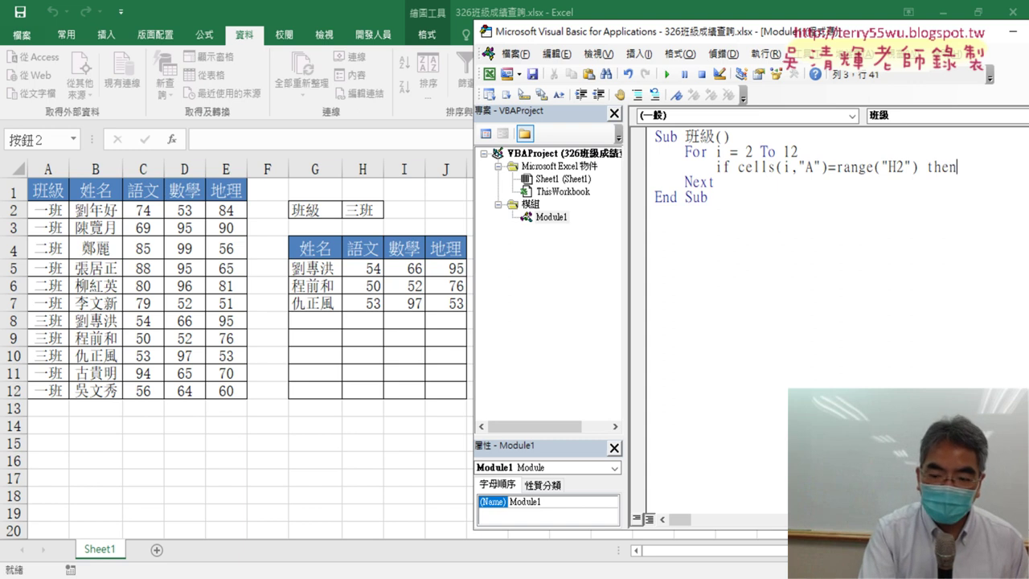
key("Return")
key("Return")
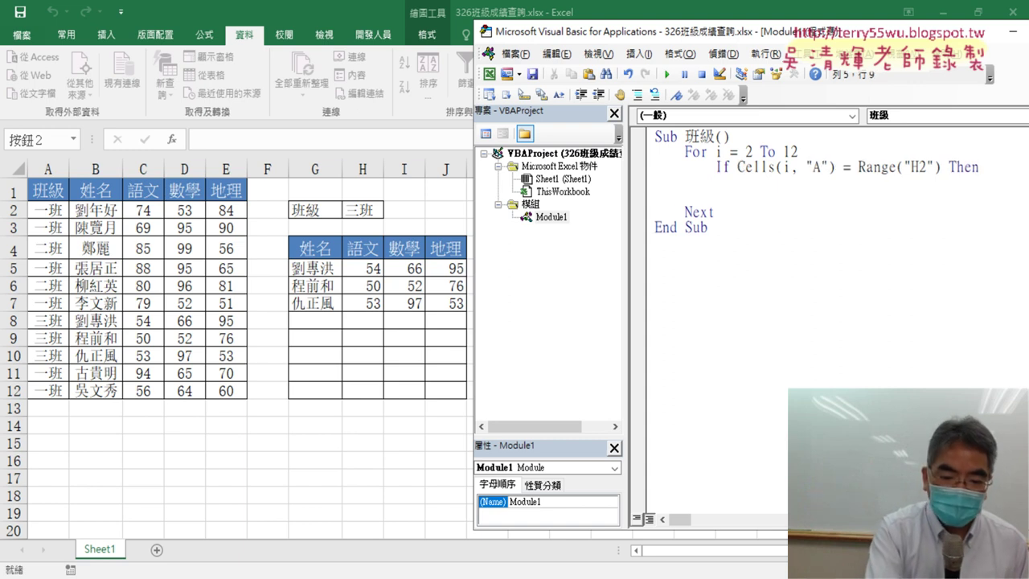
type("end ")
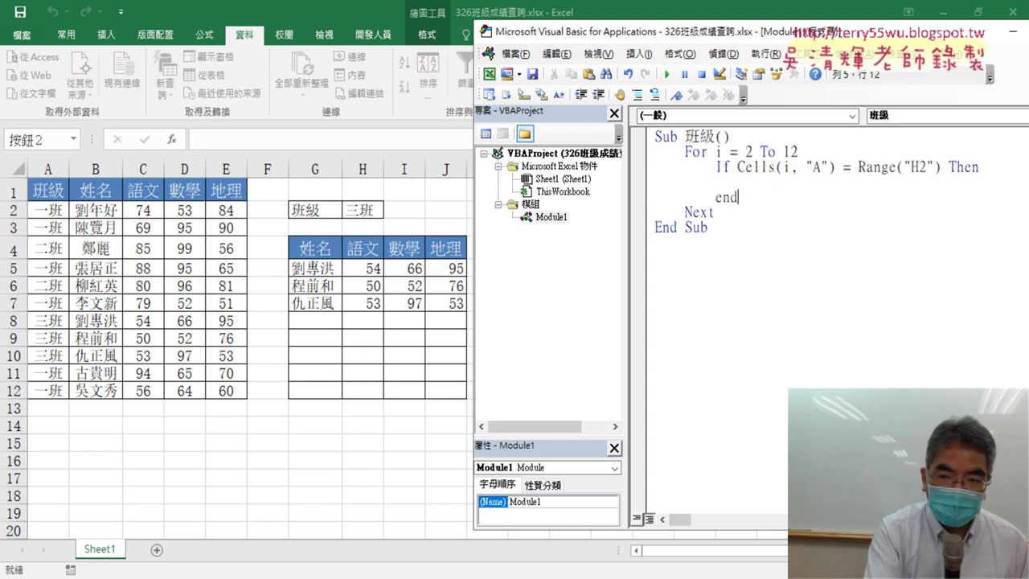
type("if")
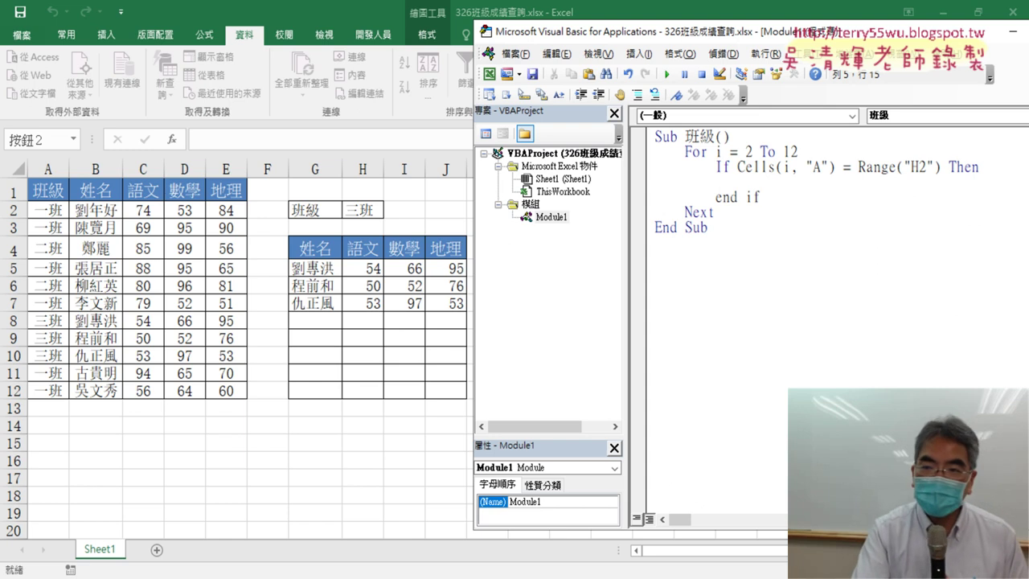
key("Up")
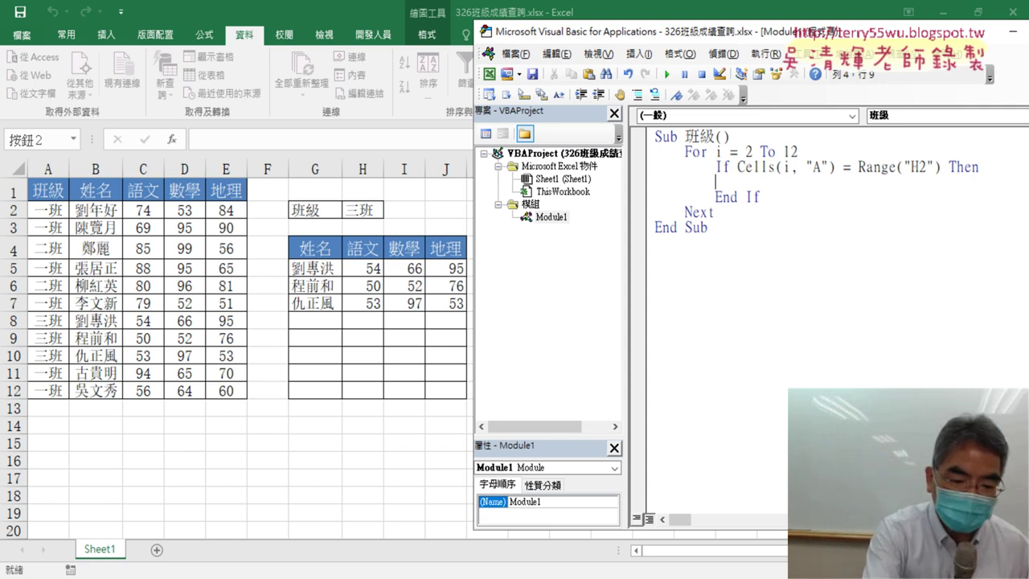
key("Tab")
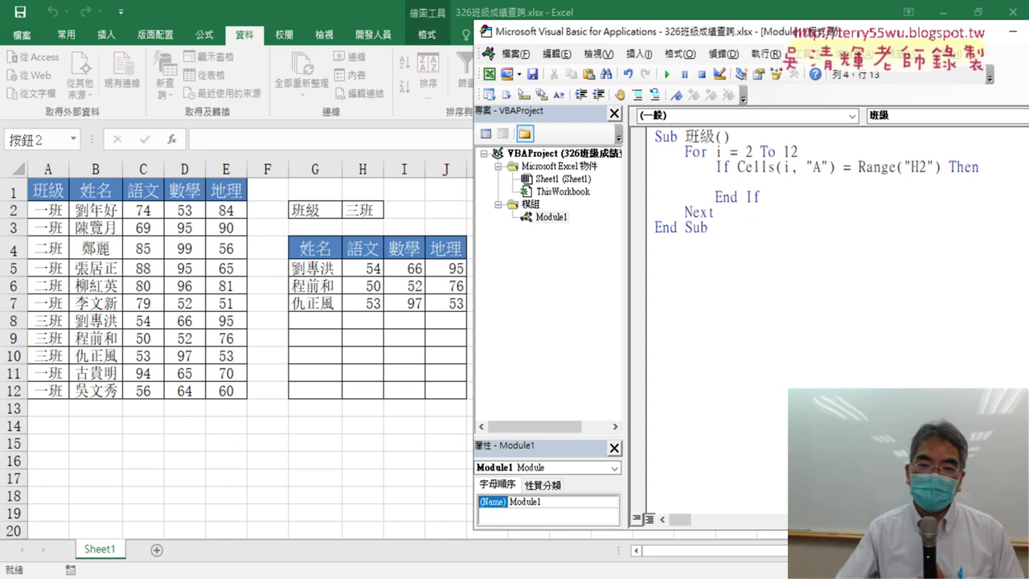
Clear the old 三班 names and scores in G5:J7, then return to the Visual Basic editor
key("alt+F11")
left_click_drag(306, 268, 442, 298)
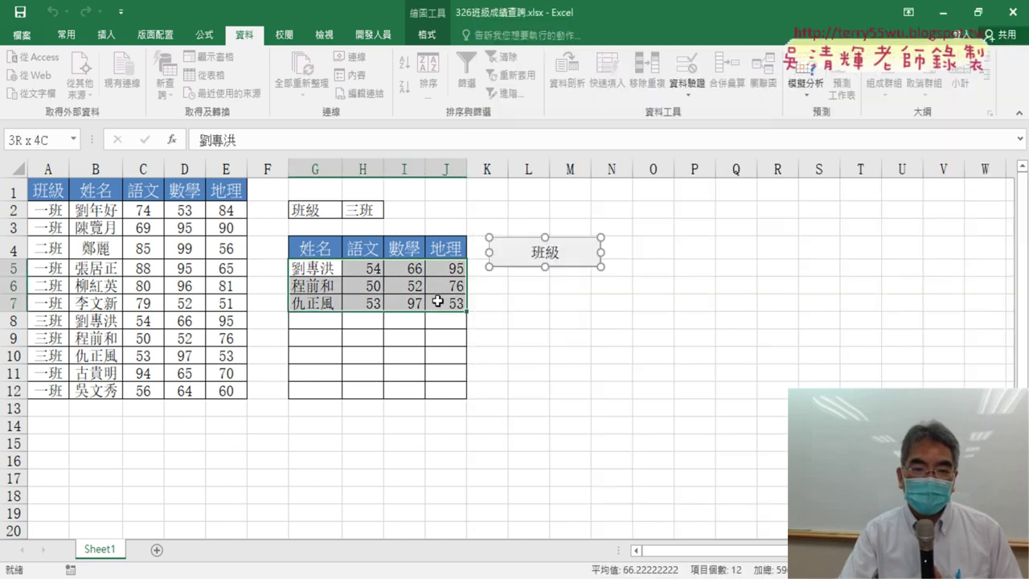
key("Delete")
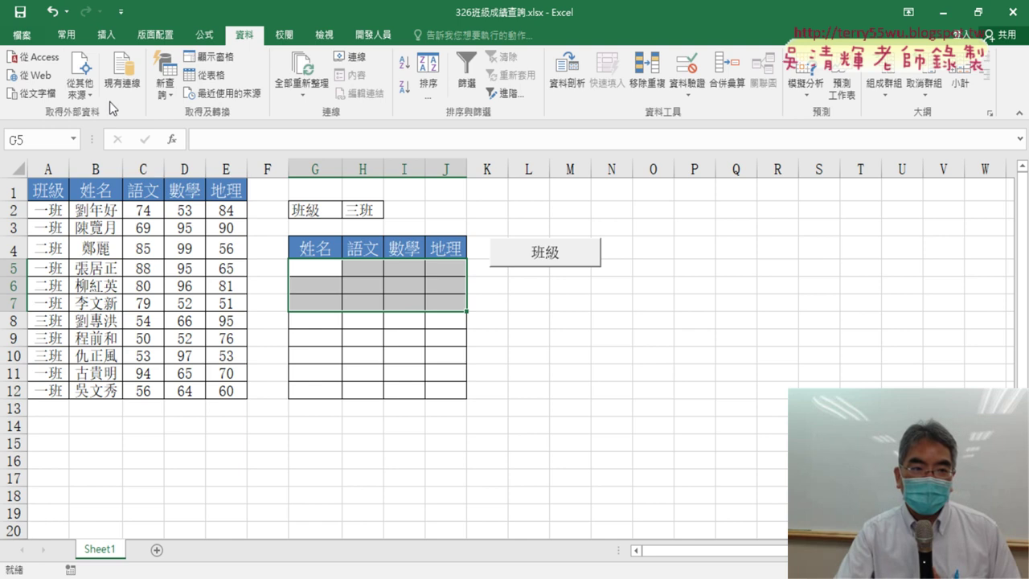
left_click(373, 34)
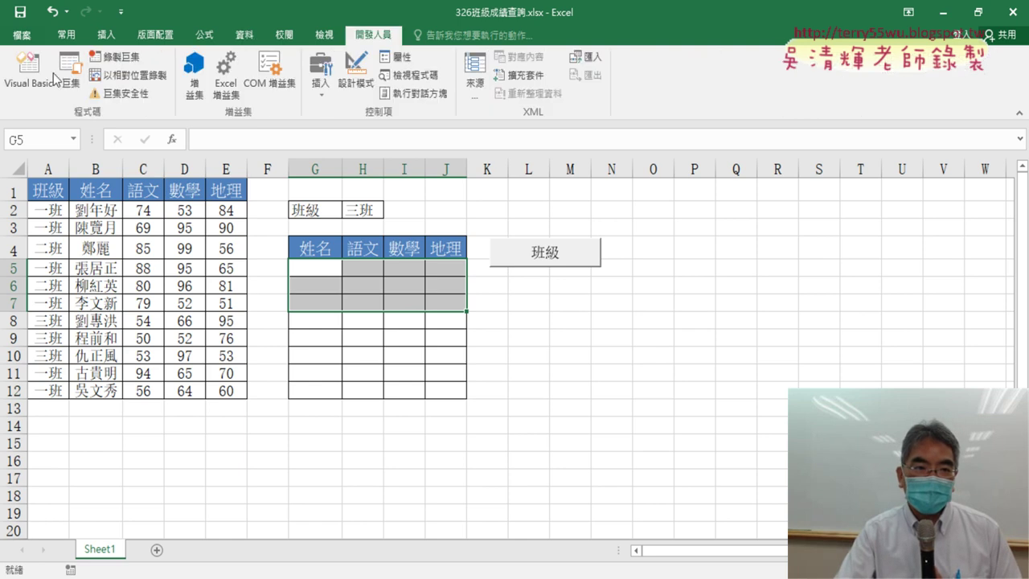
left_click(28, 73)
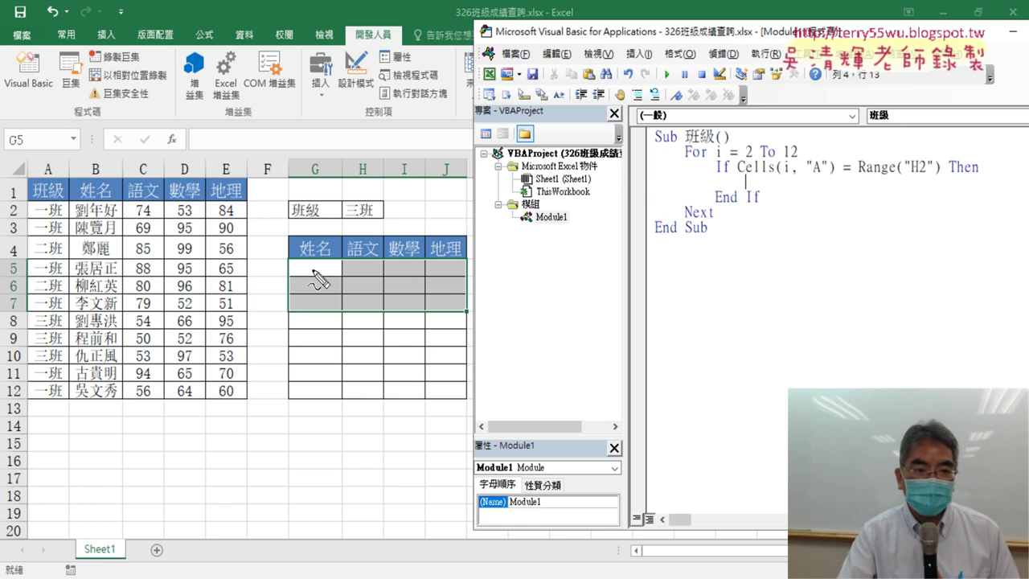
mouse_move(117, 326)
left_mouse_down()
mouse_move(74, 329)
mouse_move(116, 325)
left_mouse_up()
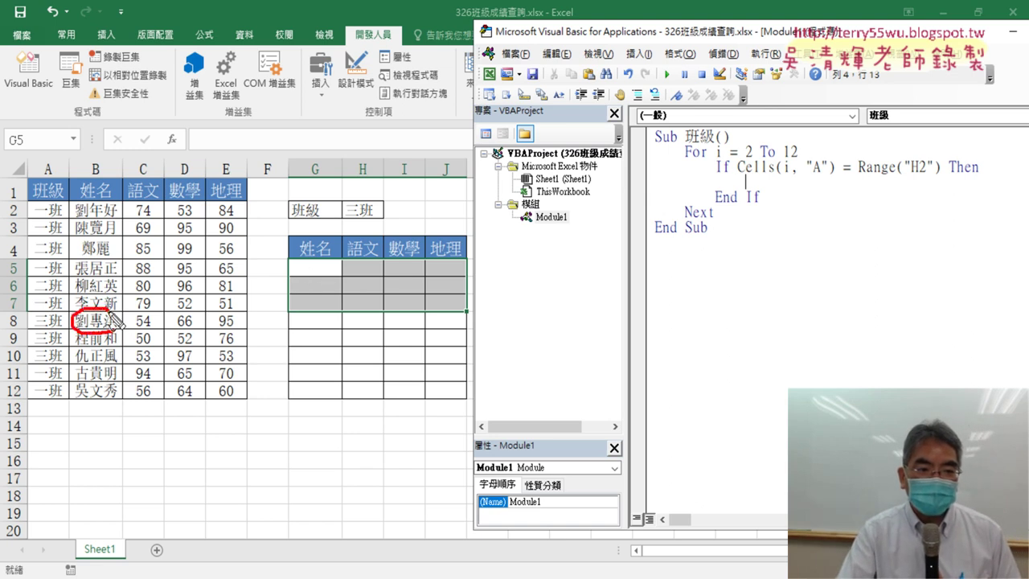
left_click_drag(320, 258, 334, 265)
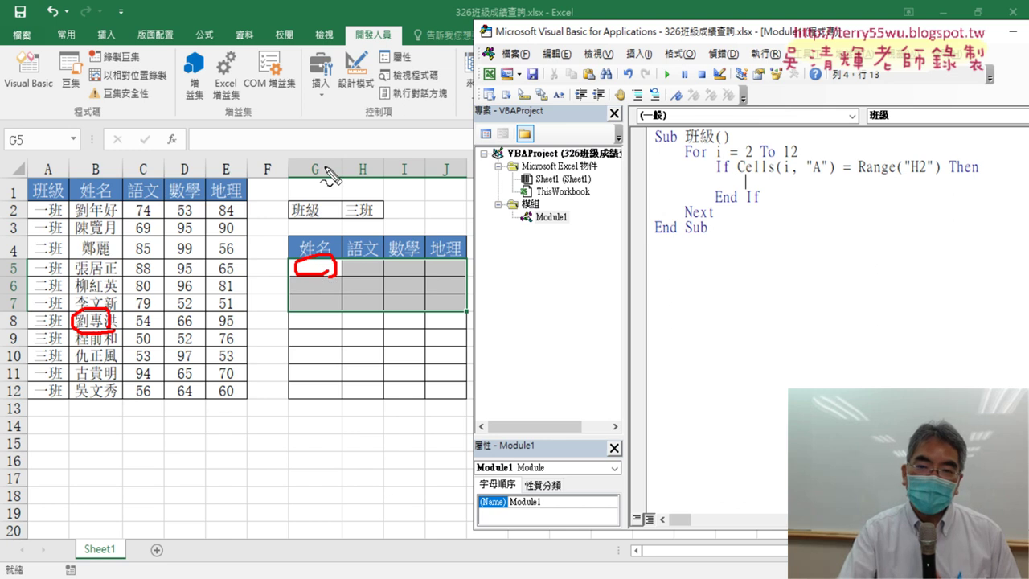
key("Escape")
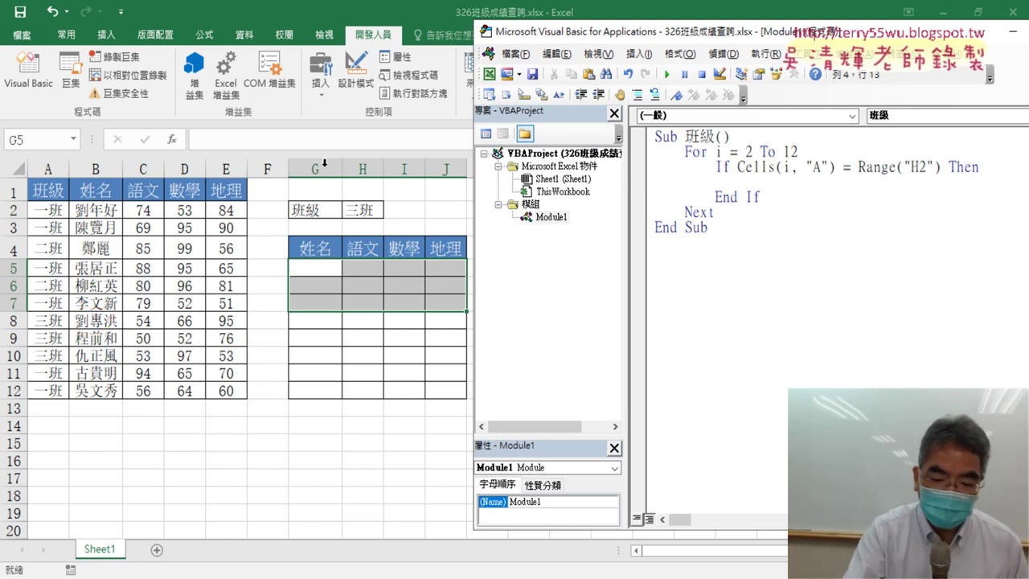
Write Cells(k, "G") = Cells(i, "B") inside the If block to copy each student's name
type("cell")
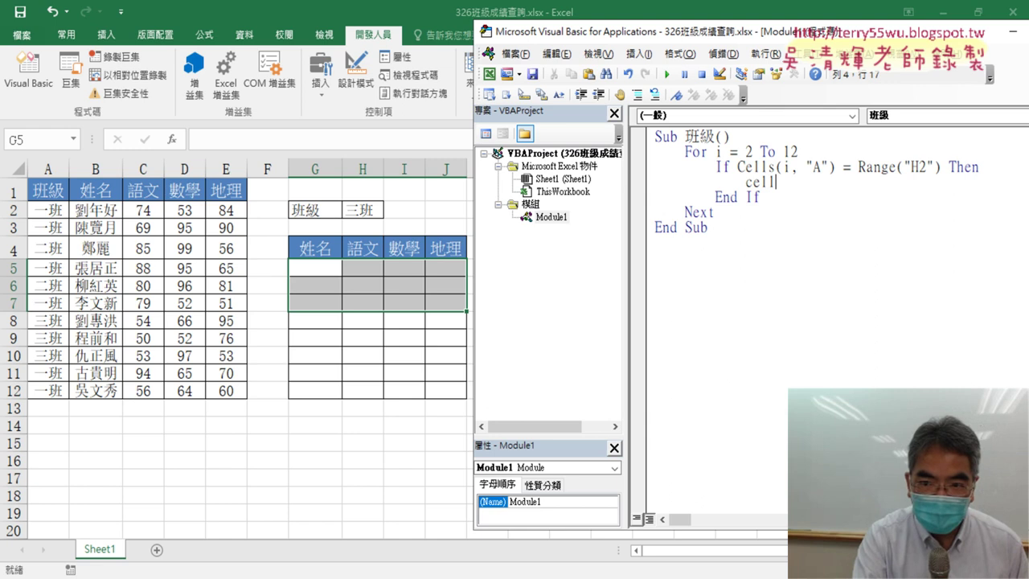
type("s(k")
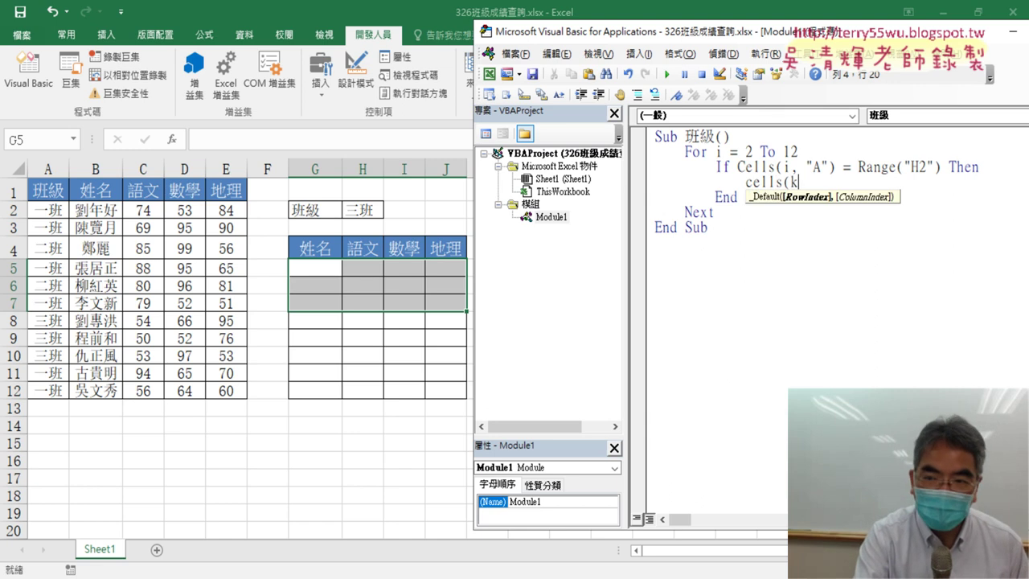
type(",\"")
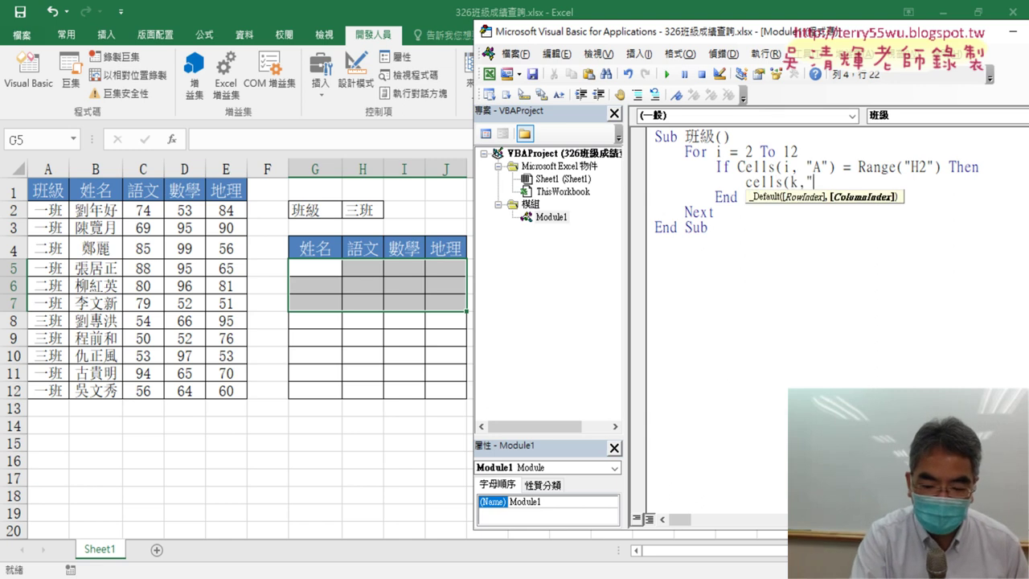
type("G")
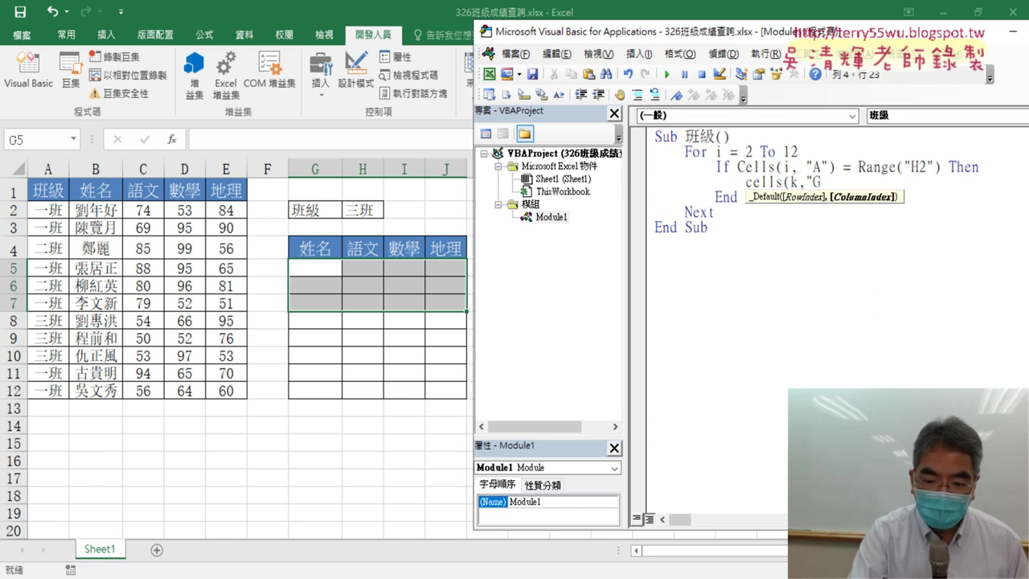
type("\")=")
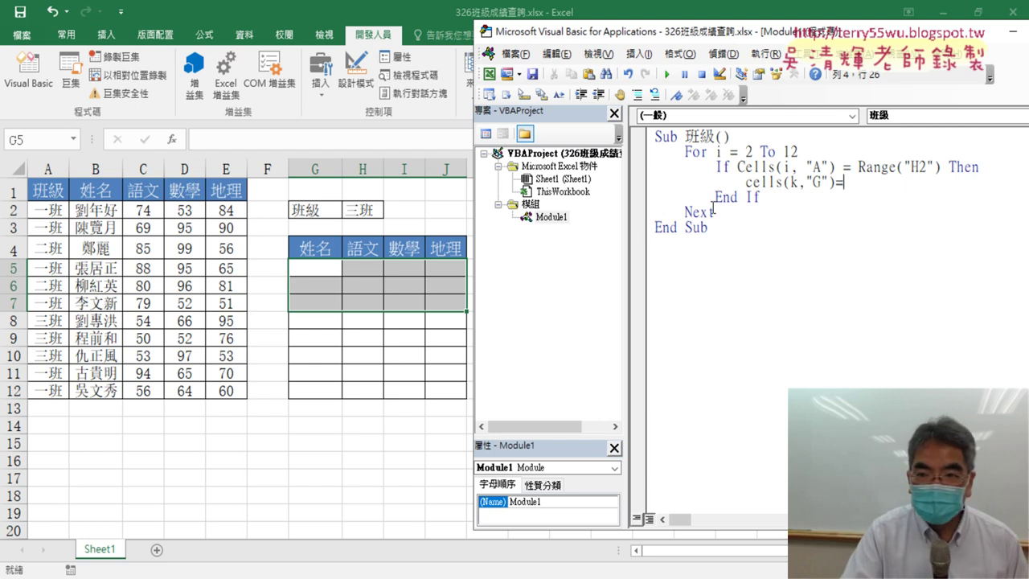
left_click(837, 167)
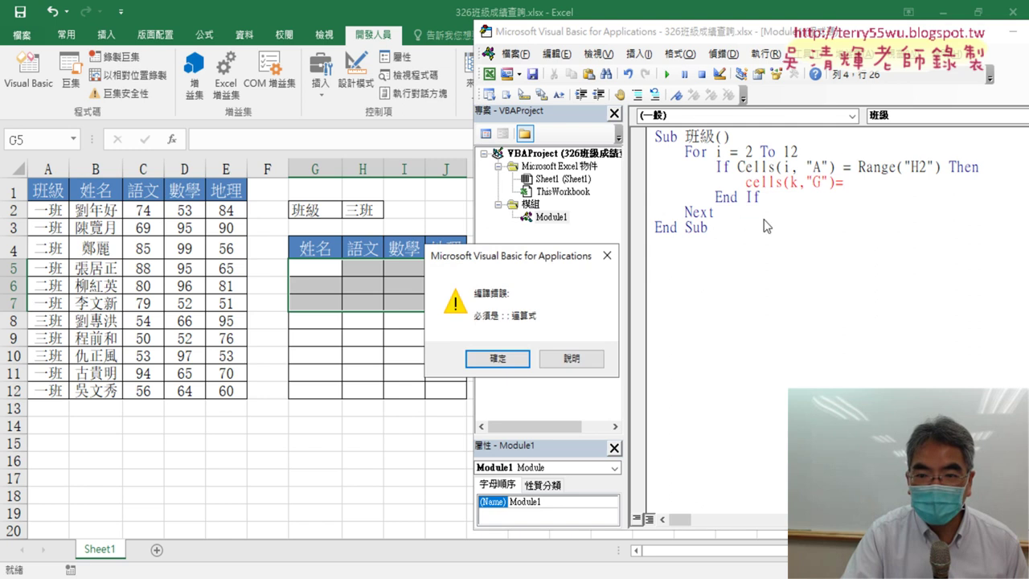
left_click(496, 363)
mouse_move(836, 166)
left_mouse_down()
mouse_move(746, 169)
mouse_move(849, 177)
left_mouse_up()
type("Cells(i, \"A\")")
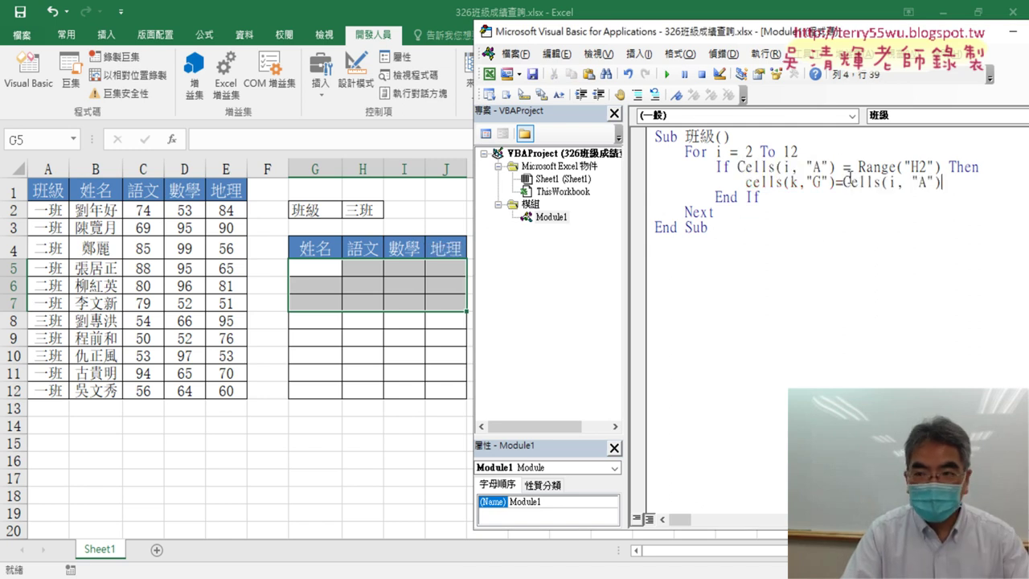
double_click(922, 183)
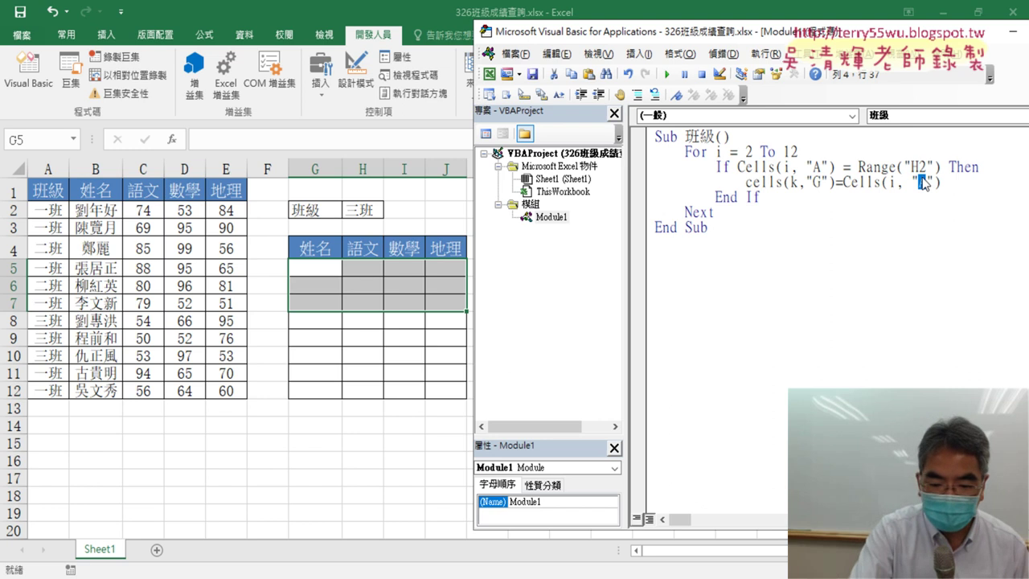
type("B")
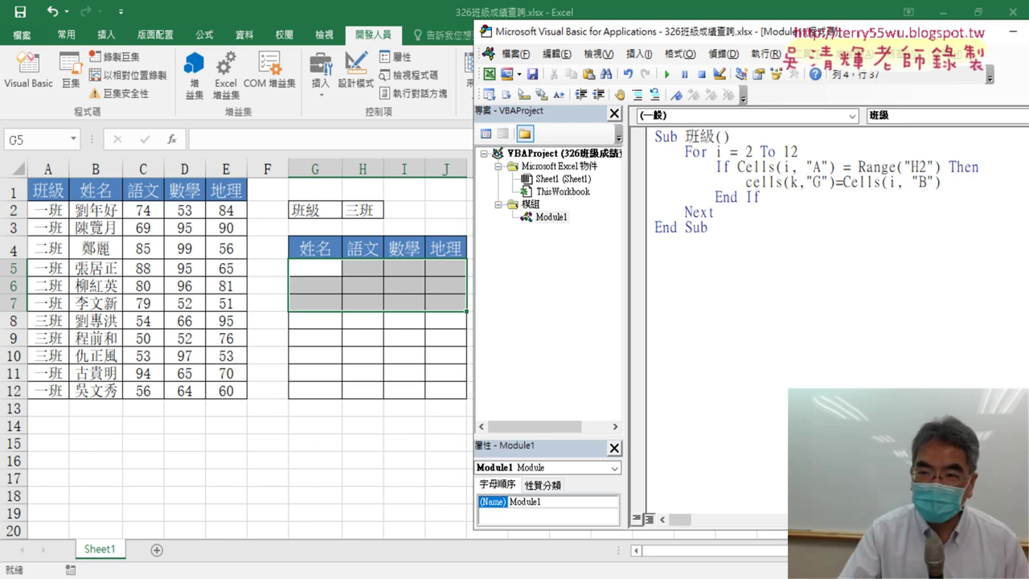
Insert a new indented line below the Sub 班級() header
left_click(778, 140)
key("Return")
key("Tab")
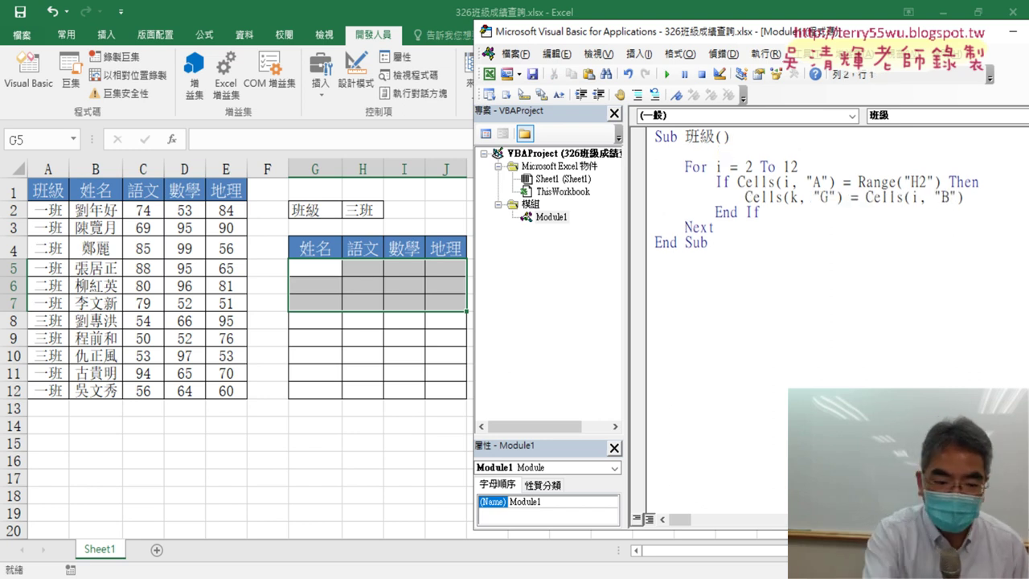
Add k = 5 at the macro's start and k = k + 1 after the Cells statement
type("k")
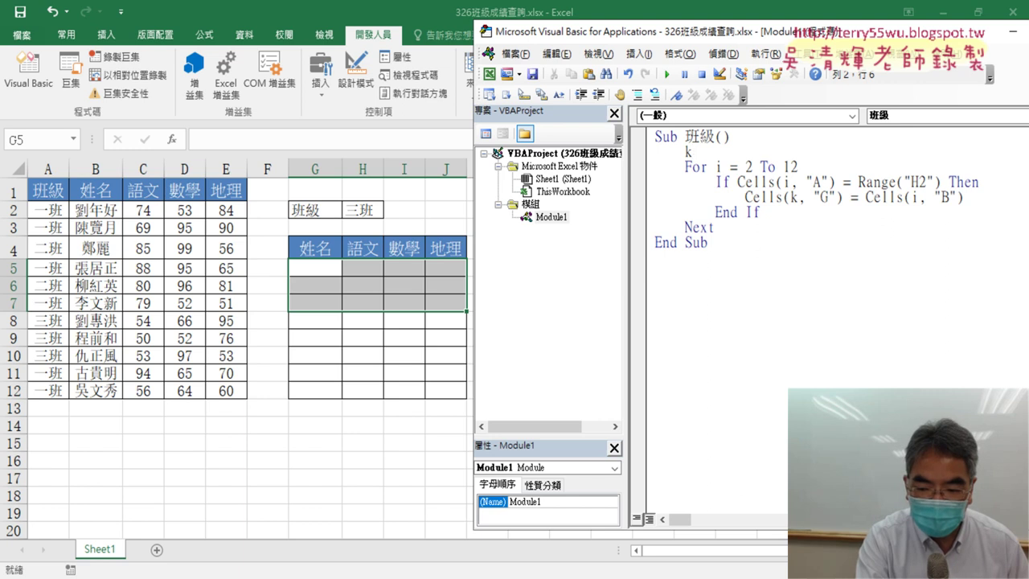
type("=5")
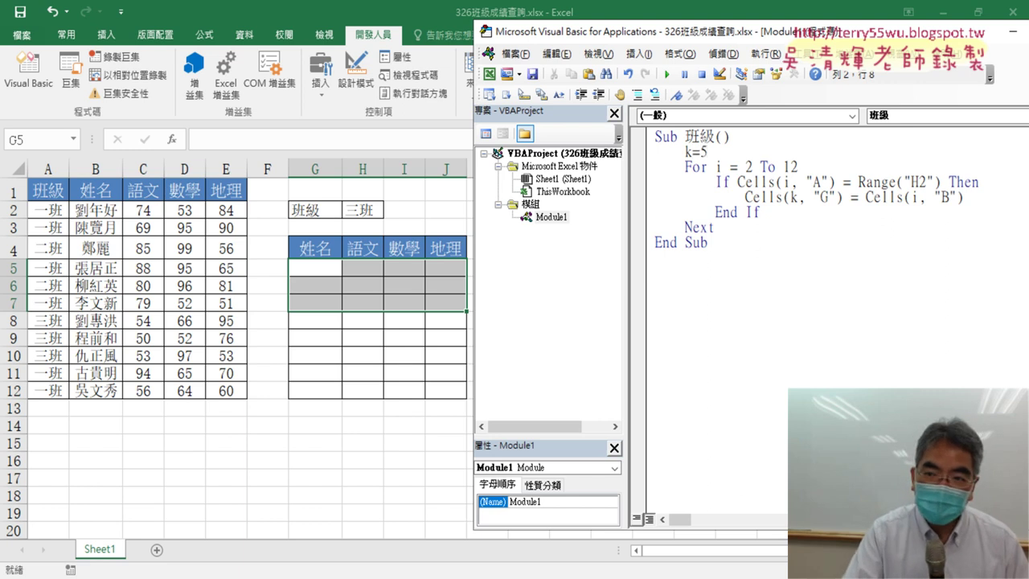
left_click(994, 195)
key("Return")
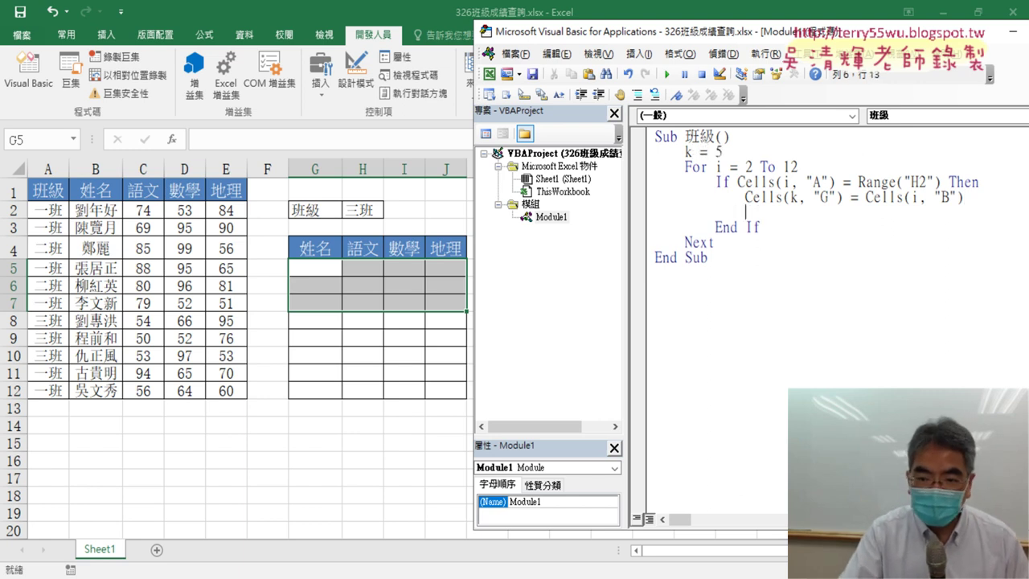
type("k=k")
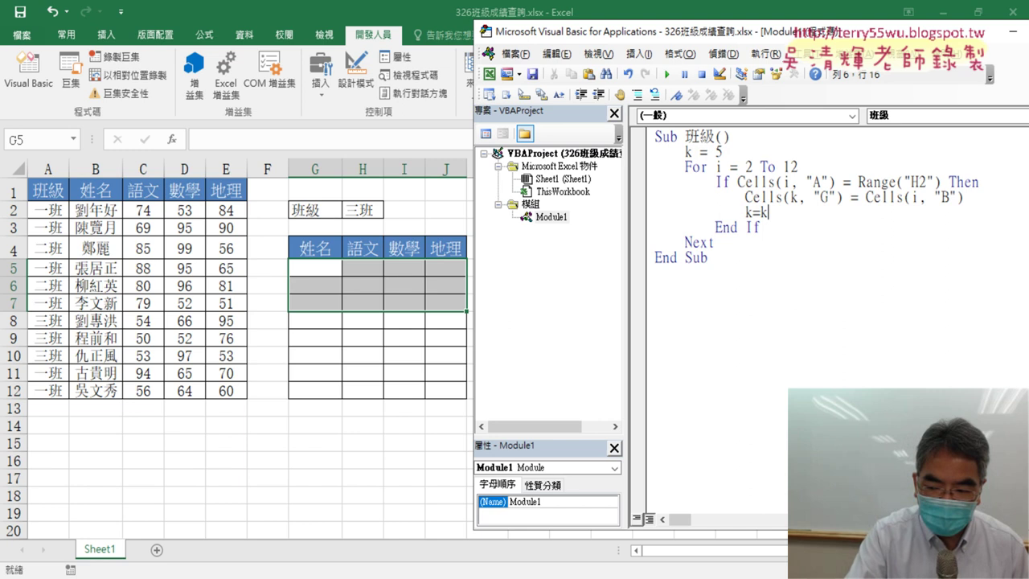
type("+1")
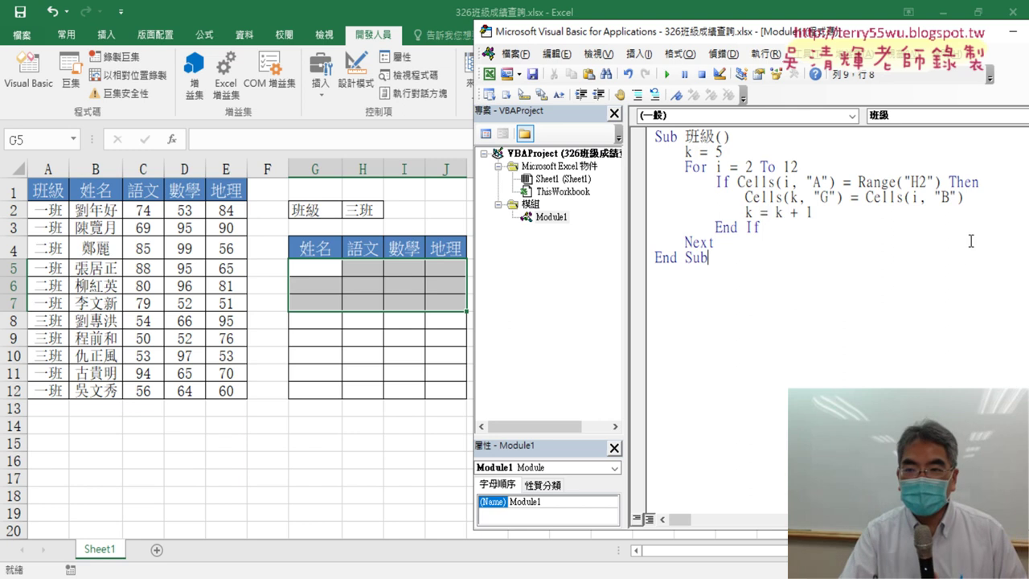
Duplicate the Cells(k, "G") = Cells(i, "B") statement into four identical lines
left_click_drag(964, 197, 741, 196)
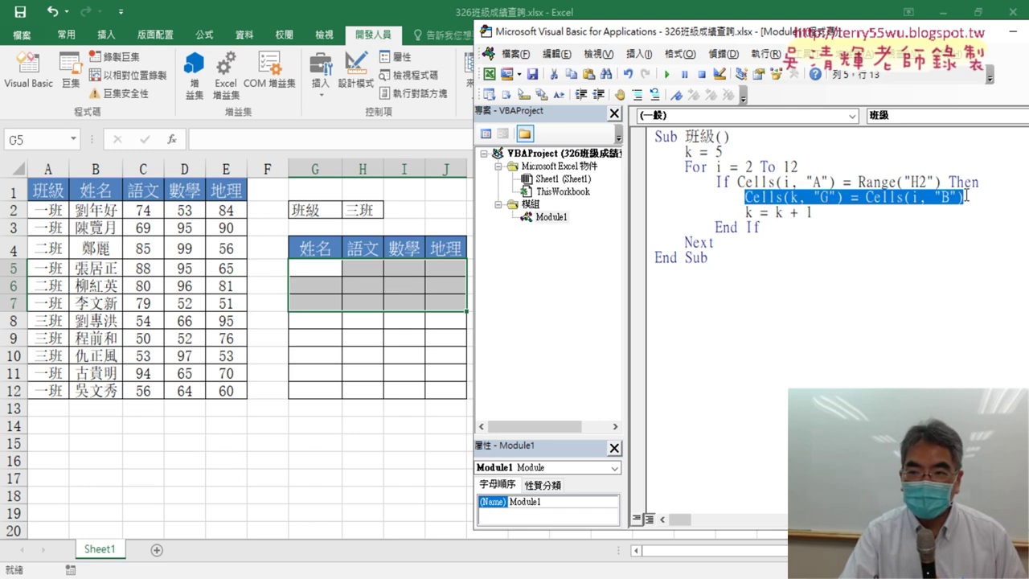
left_click(967, 197)
key("Return")
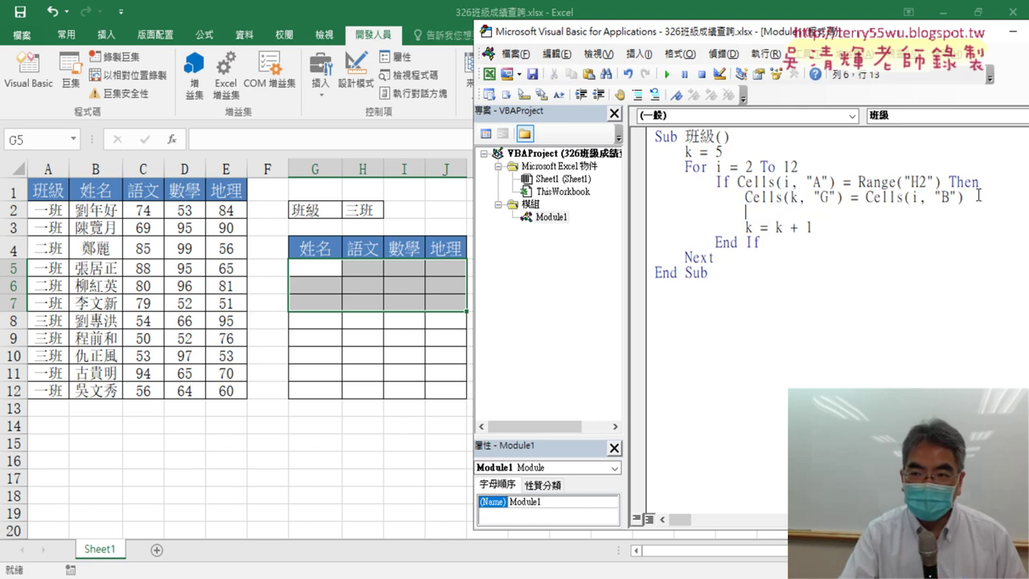
left_click_drag(978, 195, 746, 197)
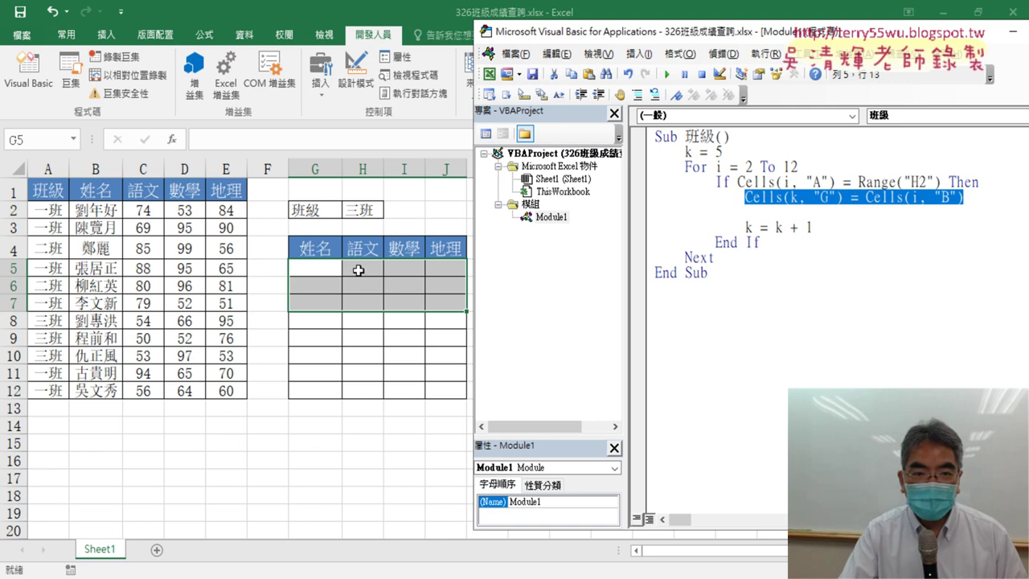
left_click_drag(797, 209, 797, 210)
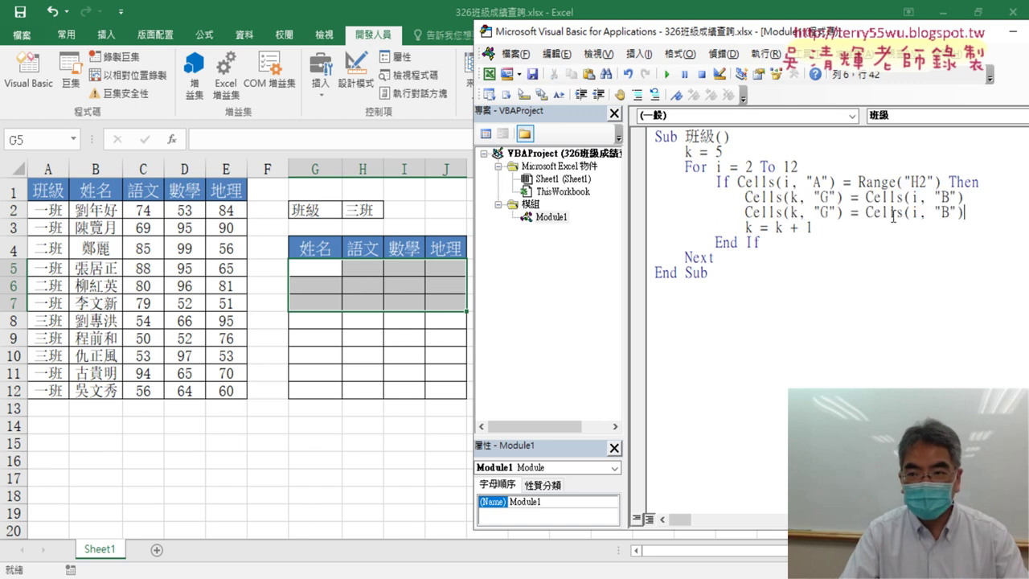
left_click_drag(967, 211, 660, 193)
key("ctrl+c")
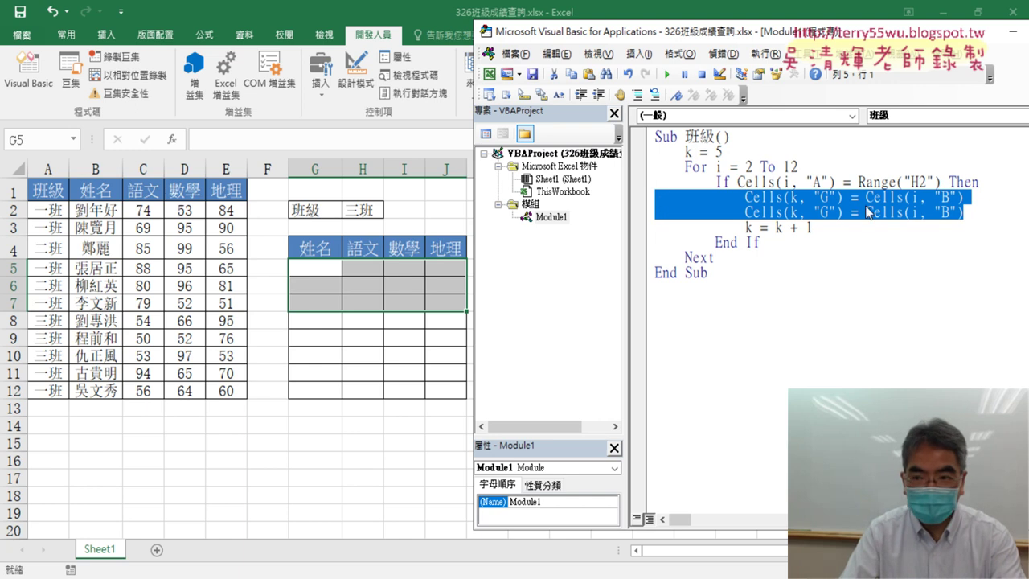
left_click(968, 212)
key("Return")
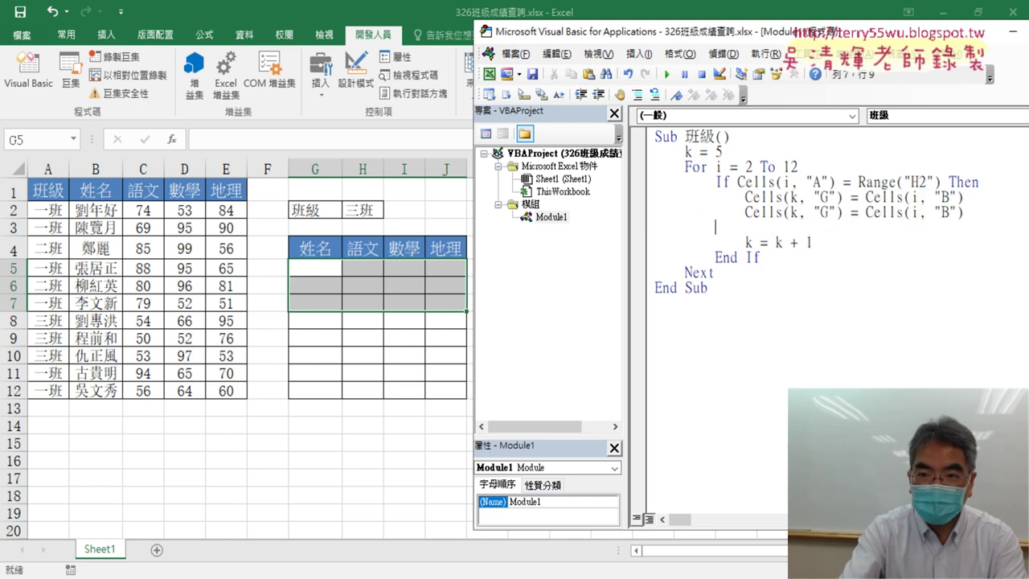
key("ctrl+v")
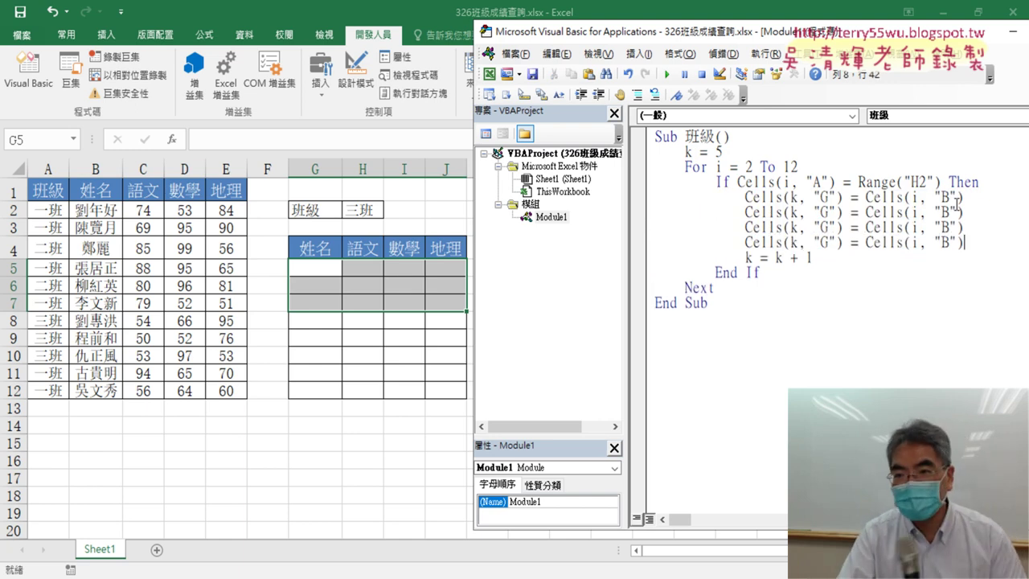
Change the copied lines to copy columns C, D, E into H, I, J
double_click(943, 211)
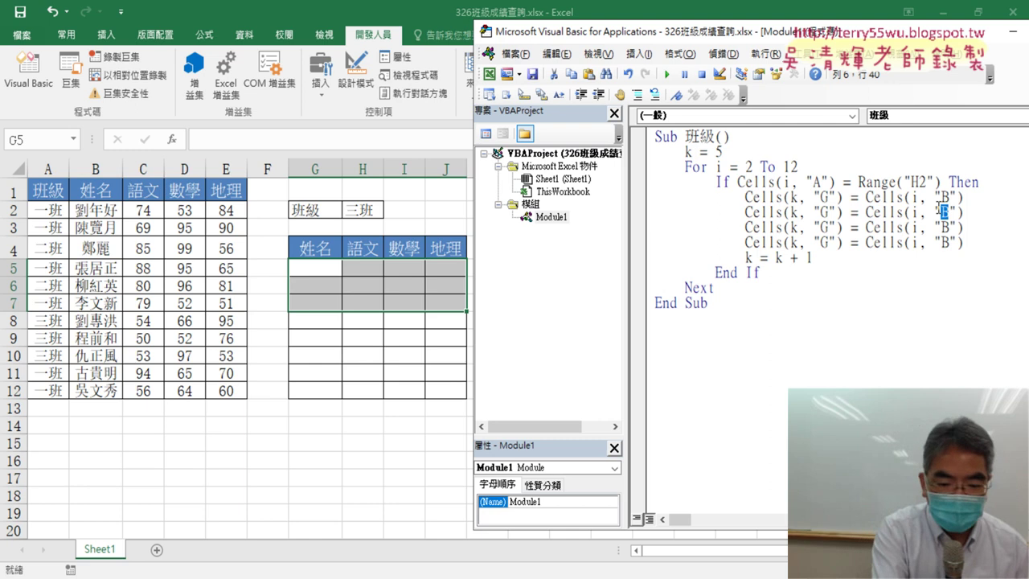
type("C")
double_click(946, 226)
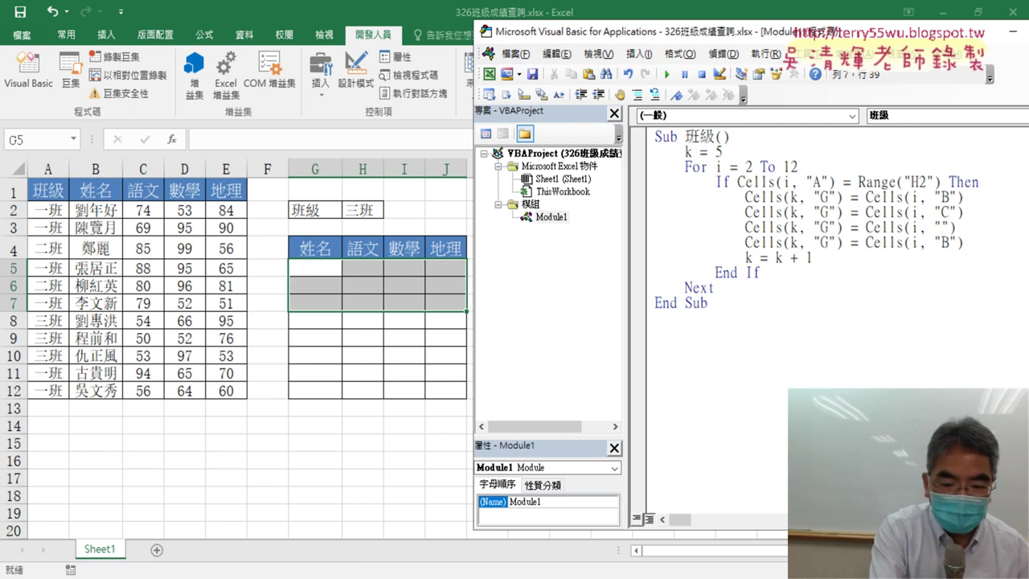
type("D")
double_click(948, 242)
key("BackSpace")
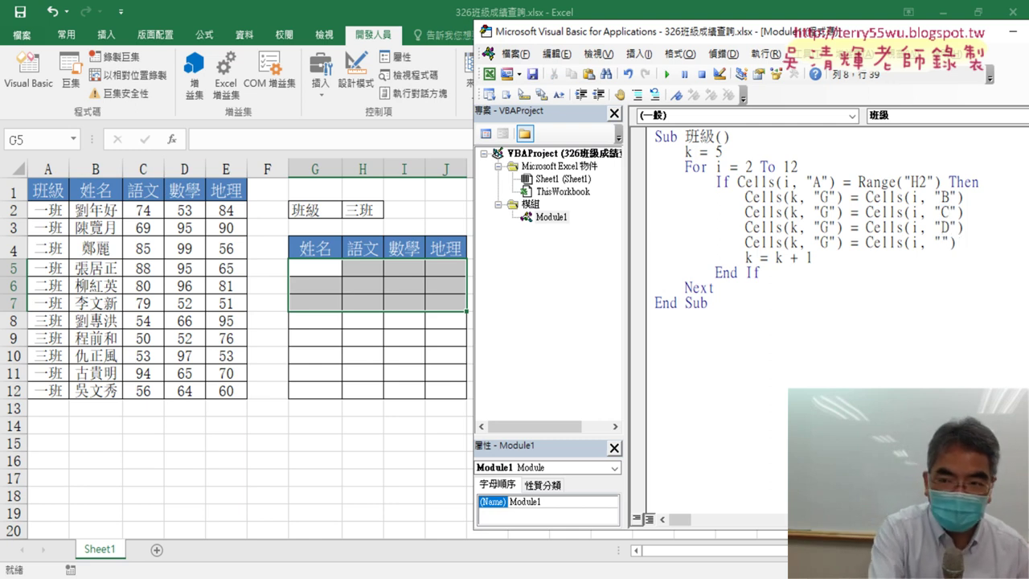
type("E")
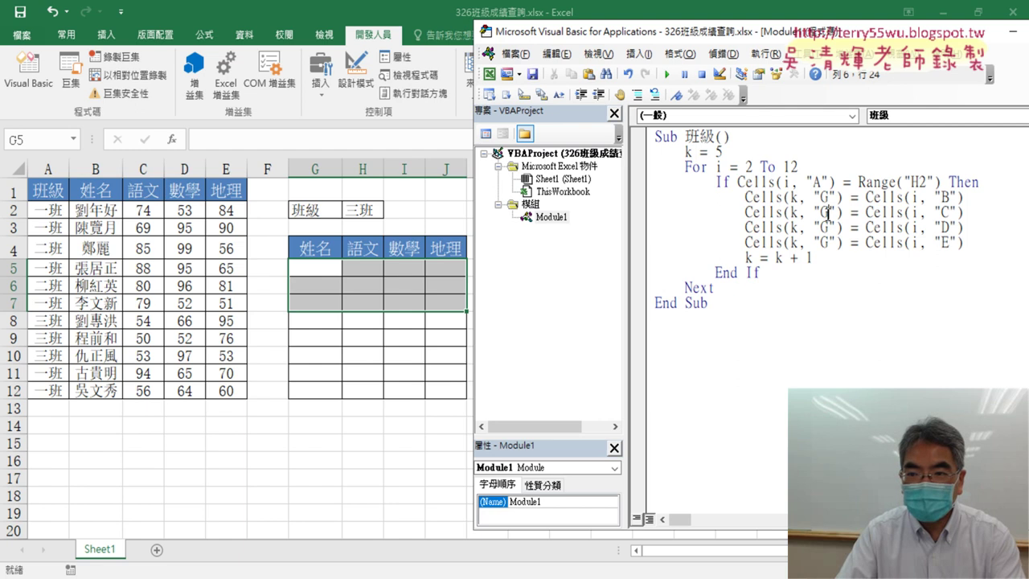
double_click(826, 212)
type("H")
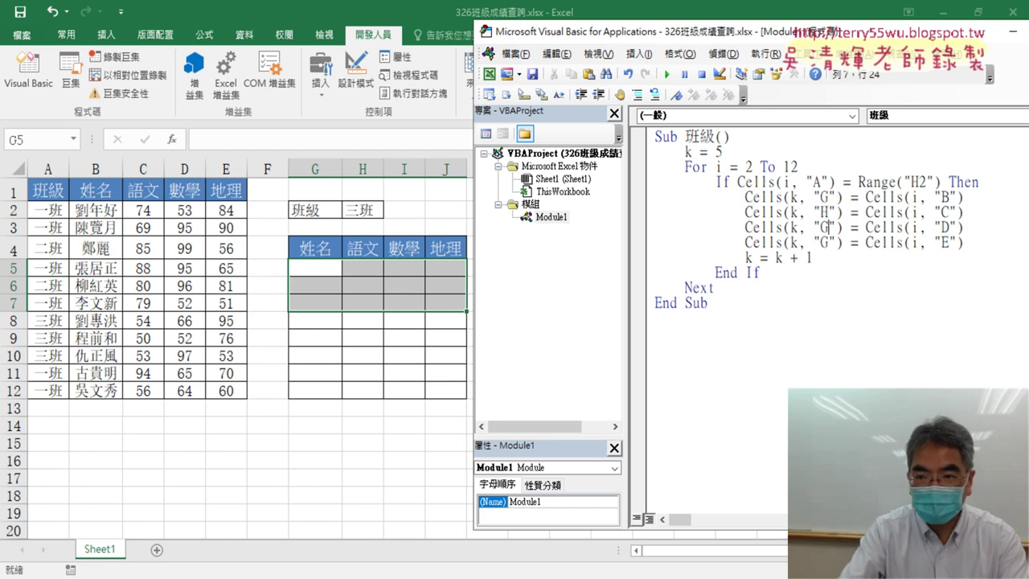
key("BackSpace")
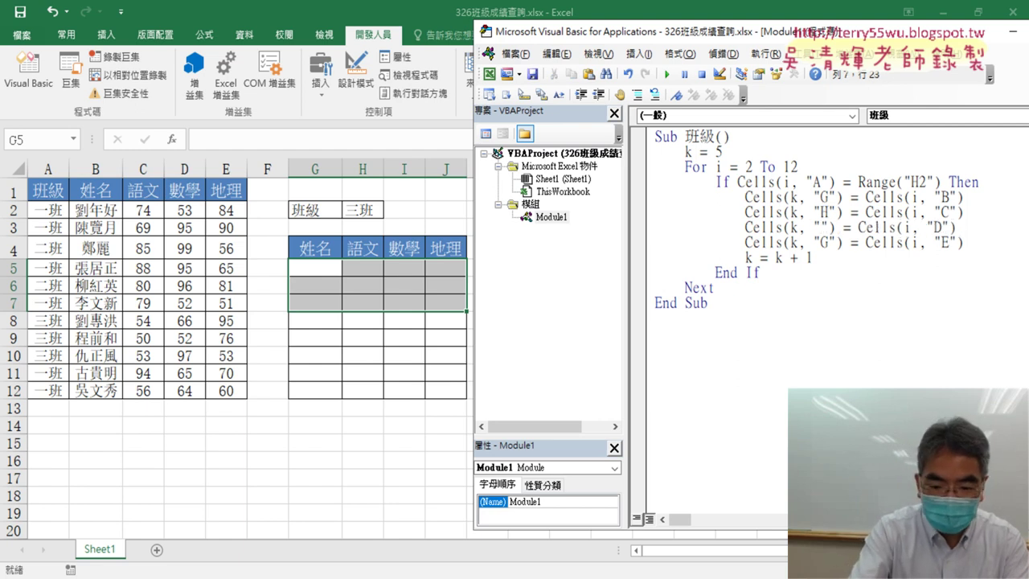
type("I")
key("Down")
key("BackSpace")
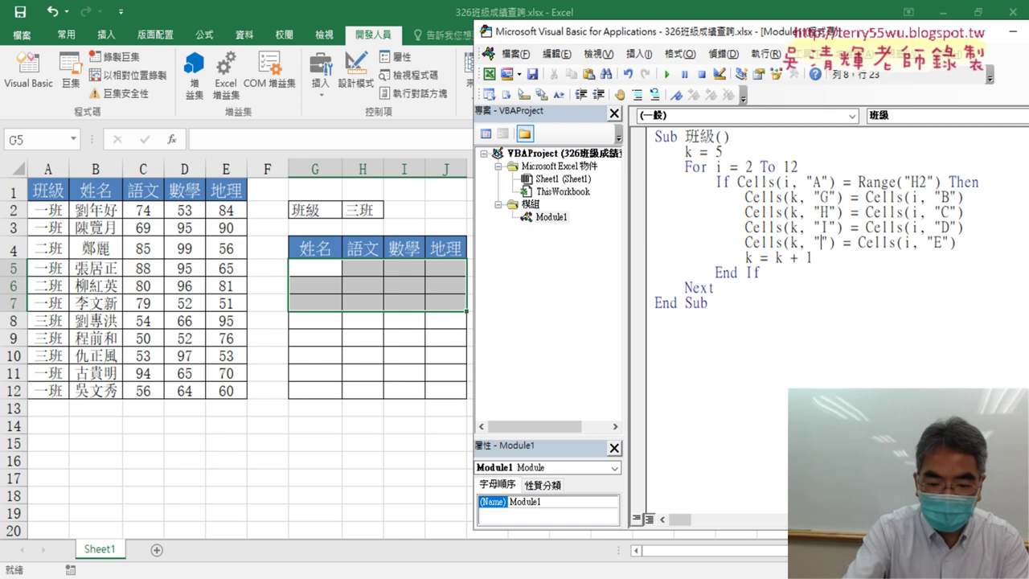
type("J")
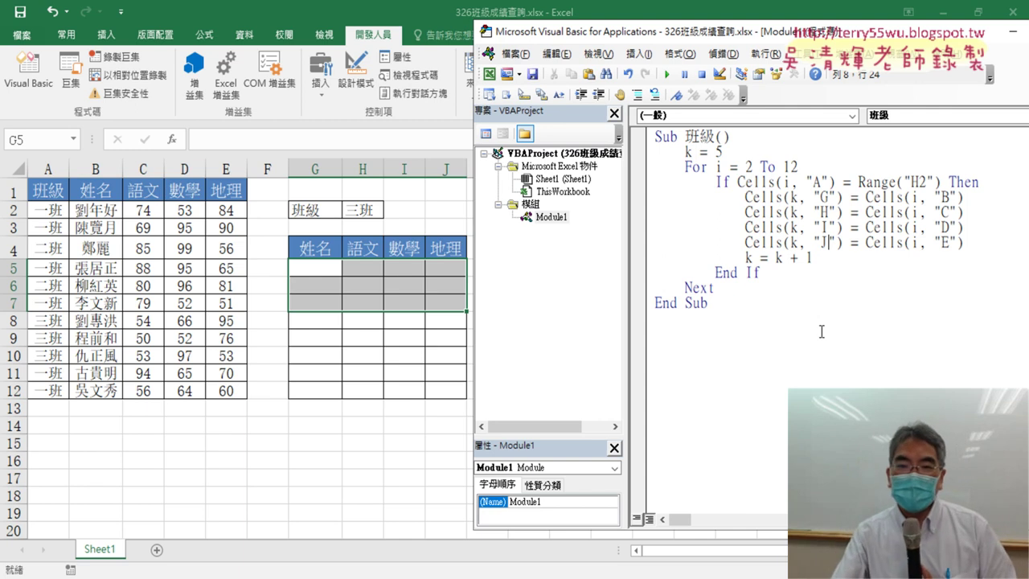
Run the 班級 macro, switch H2 to 二班, and run it again
left_click(667, 74)
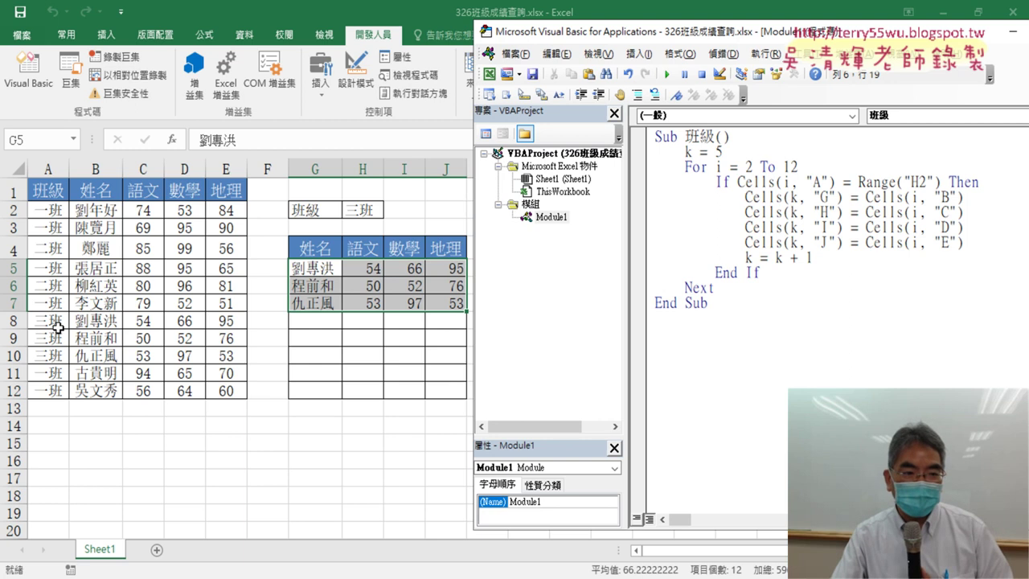
left_click(350, 207)
left_click(389, 210)
left_click(373, 239)
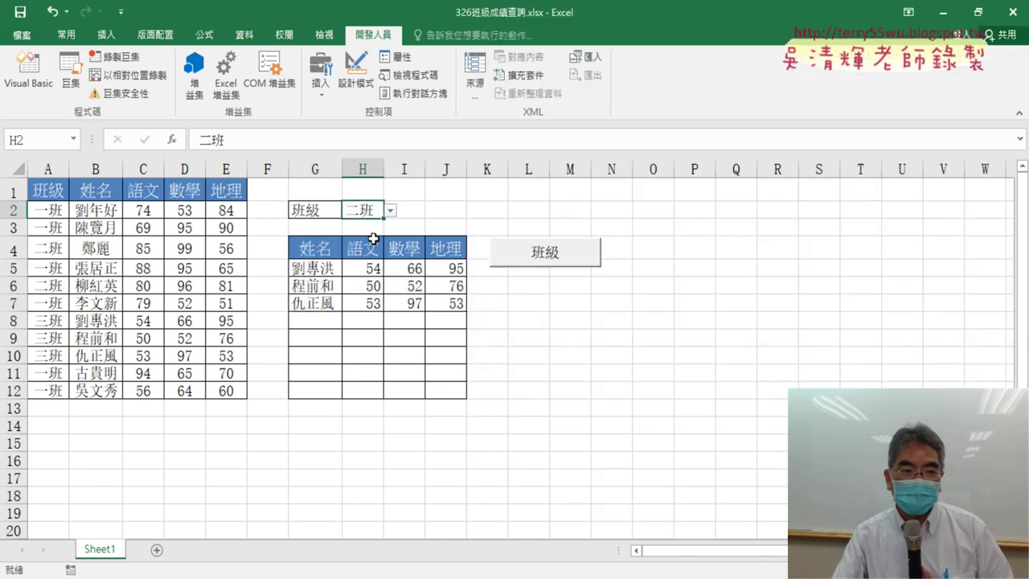
left_click(28, 69)
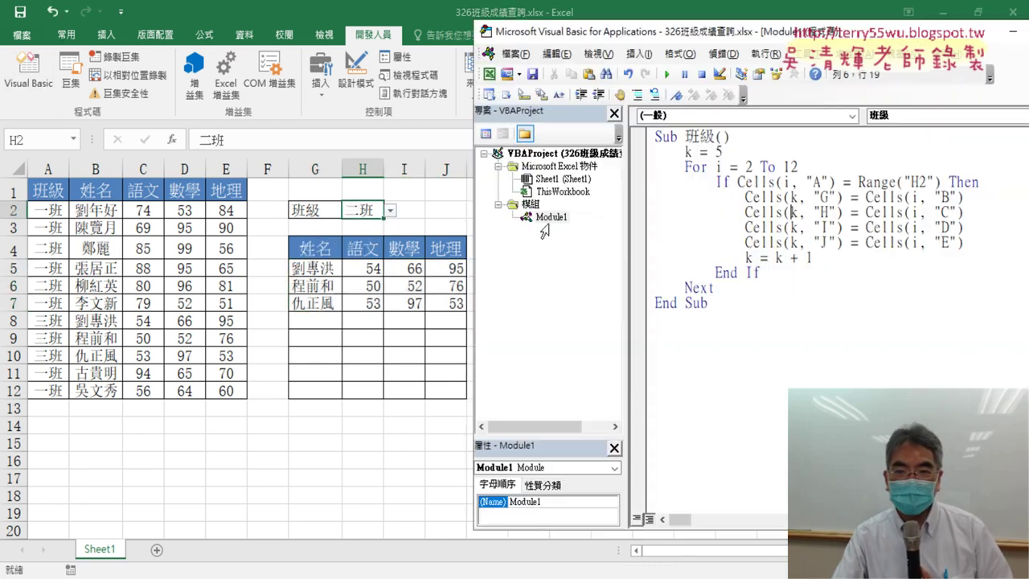
left_click(668, 74)
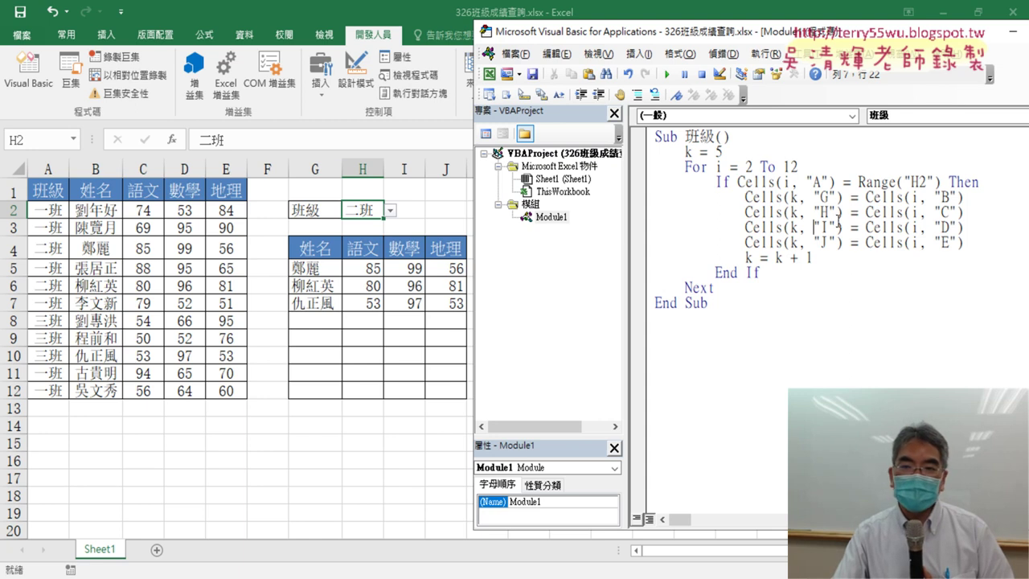
Select the result range G5:J12 to inspect the leftover 三班 row
left_click_drag(321, 268, 445, 389)
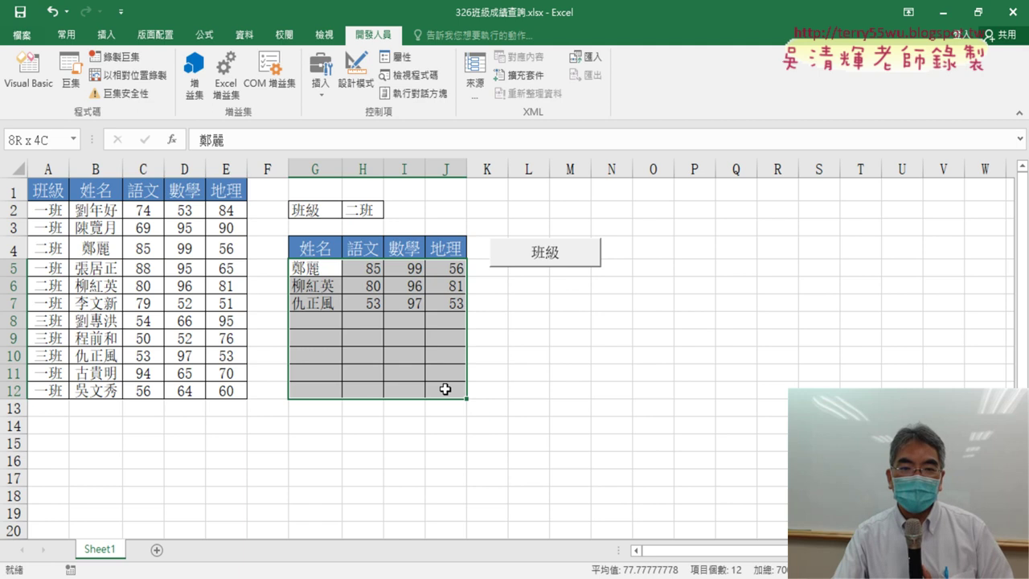
left_click_drag(445, 389, 444, 390)
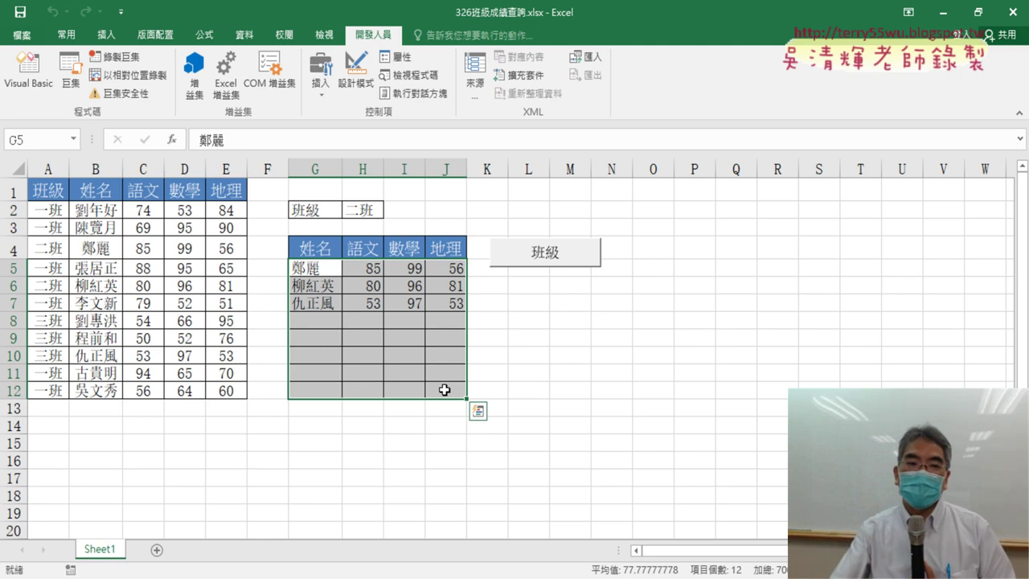
left_click(28, 72)
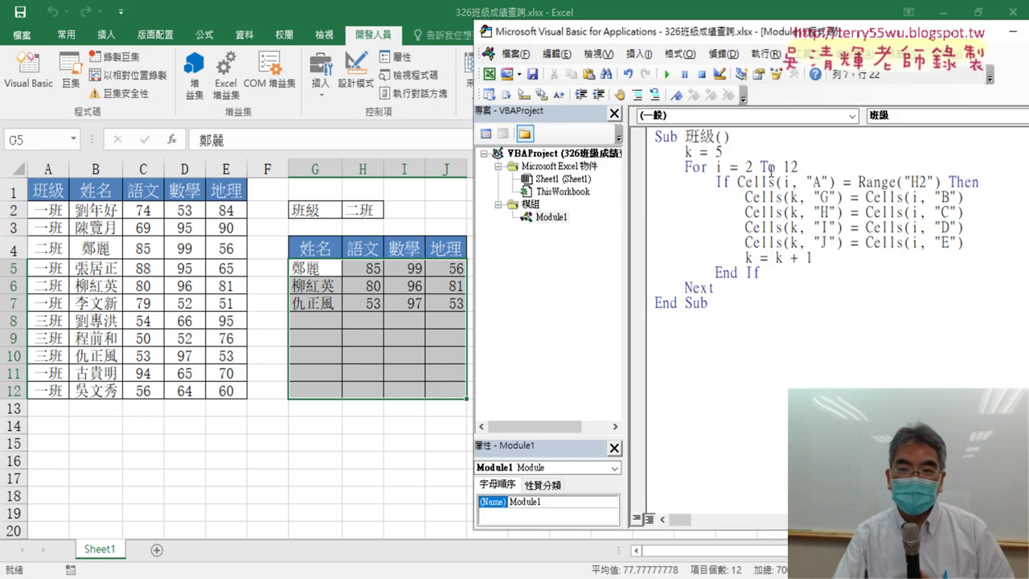
key("Return")
key("Tab")
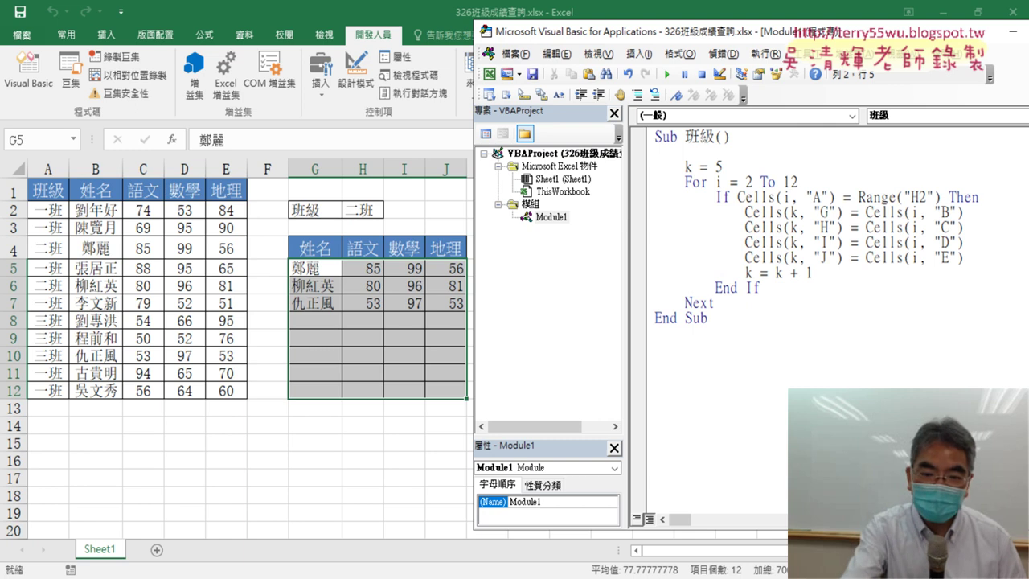
type("ㄜ")
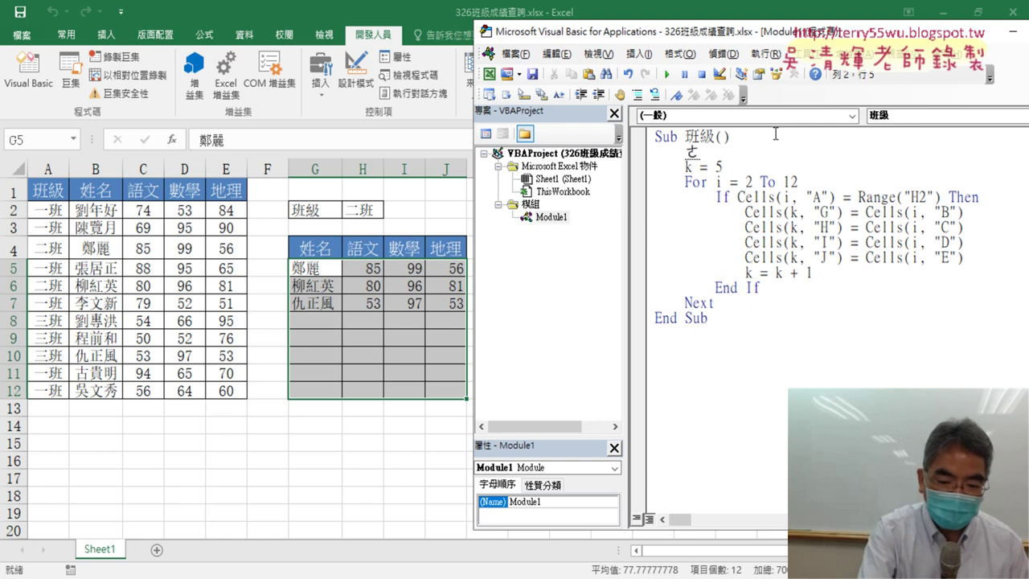
key("BackSpace")
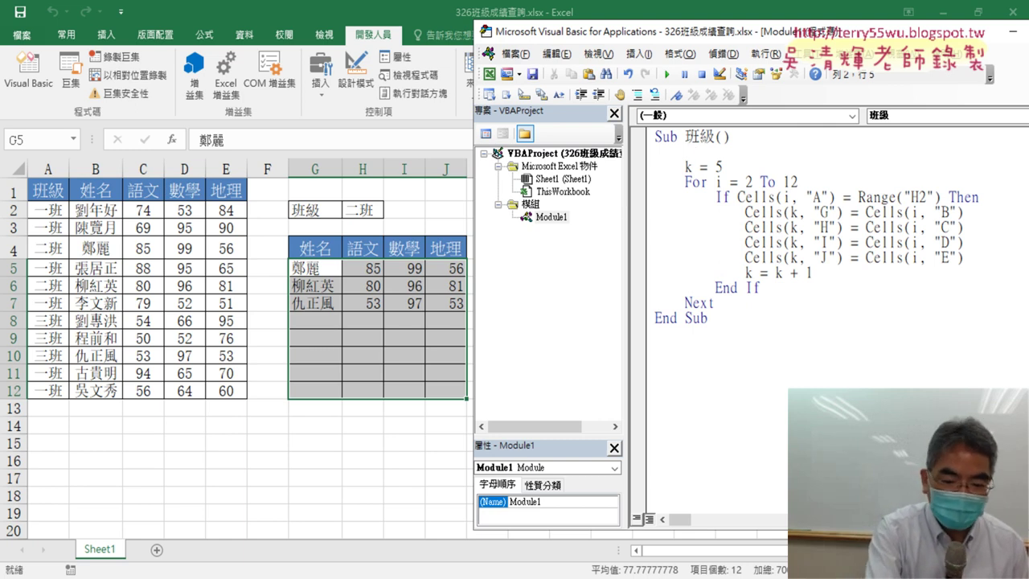
type("range")
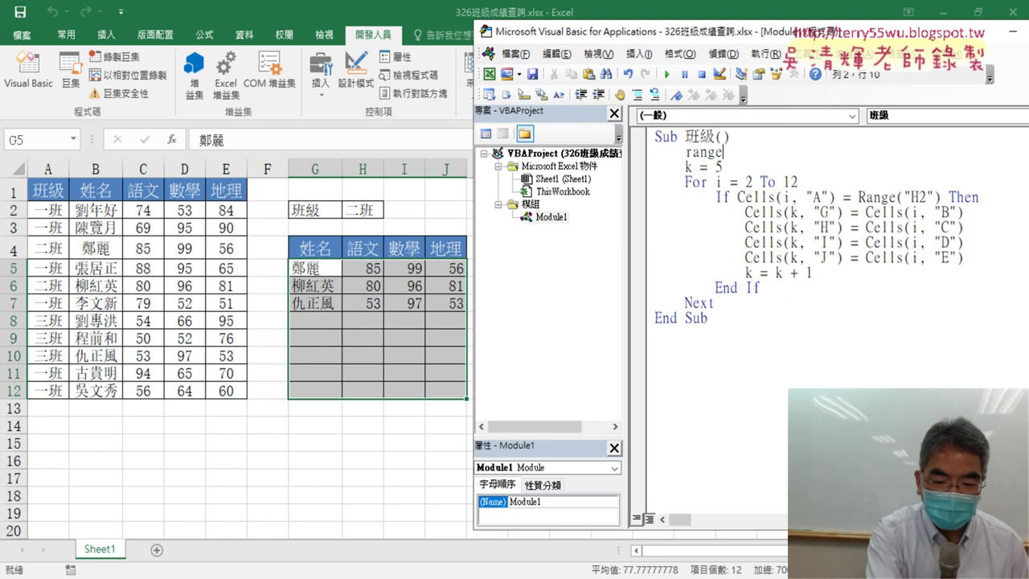
type("(\"")
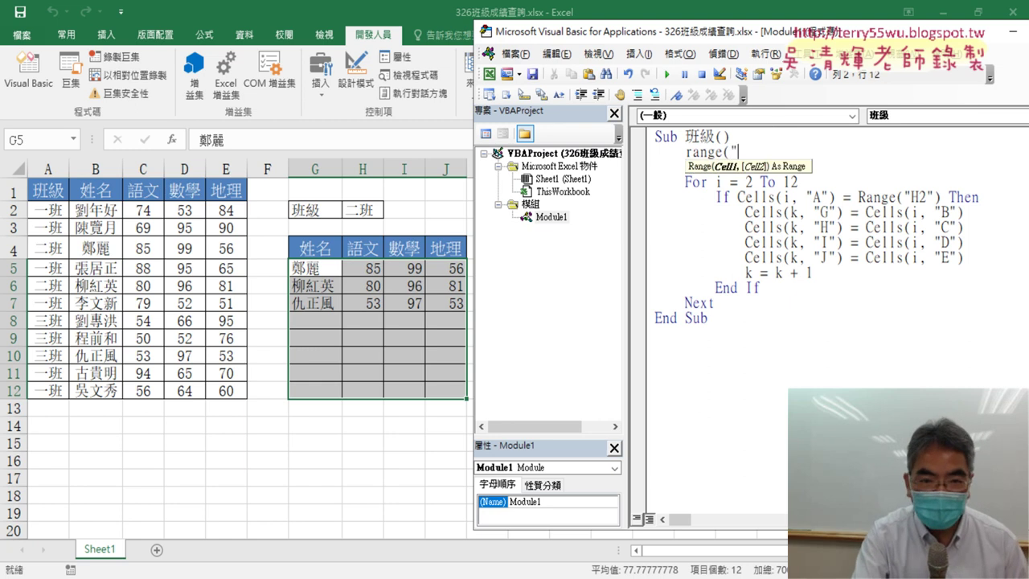
type("G")
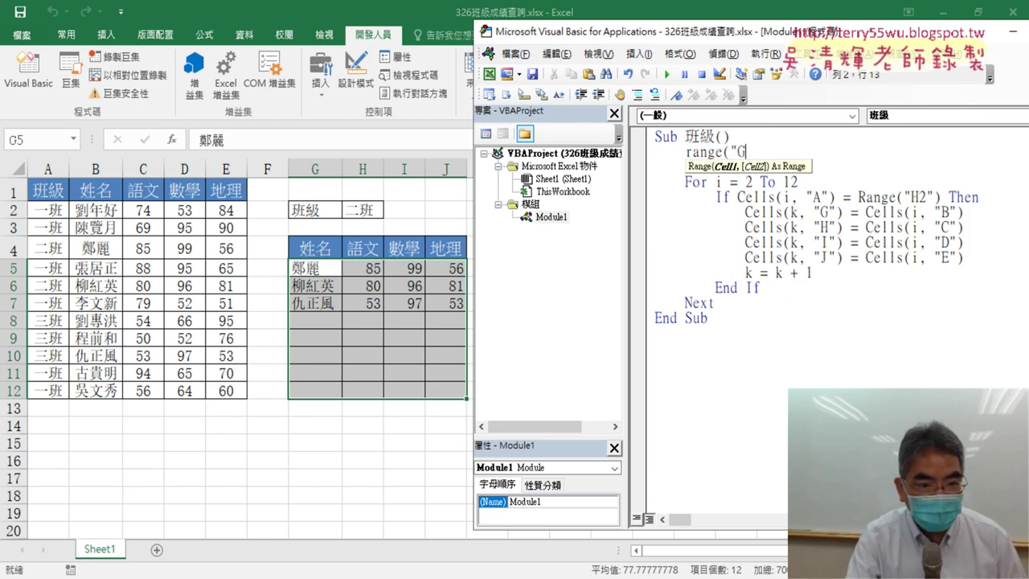
type("5:J12")
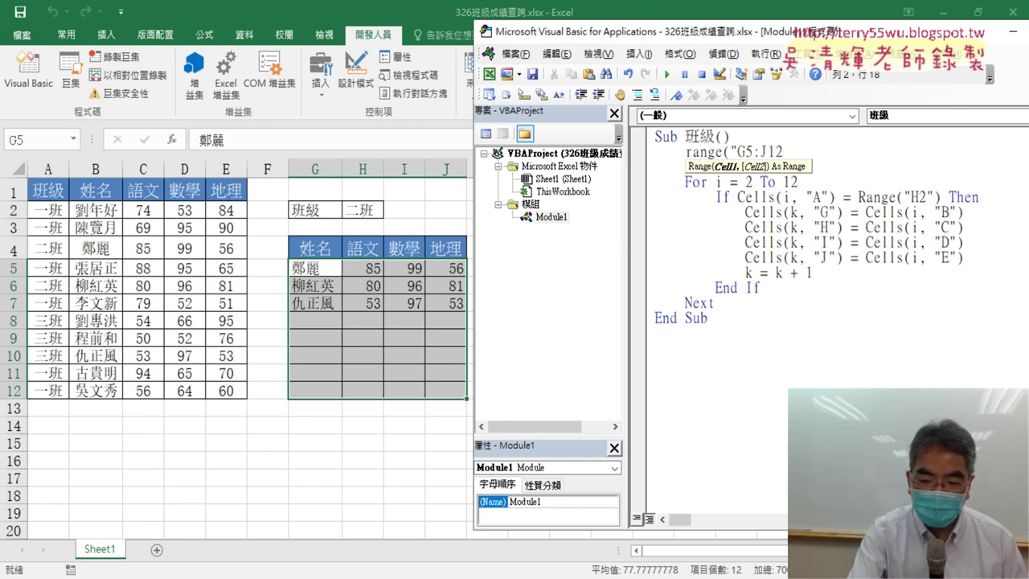
type("\")=")
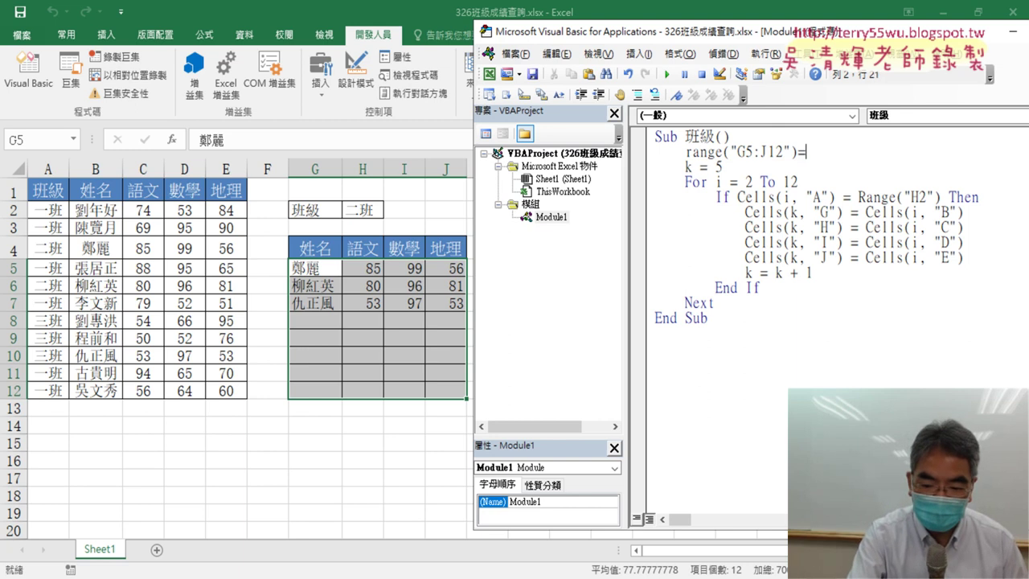
type("\"\"")
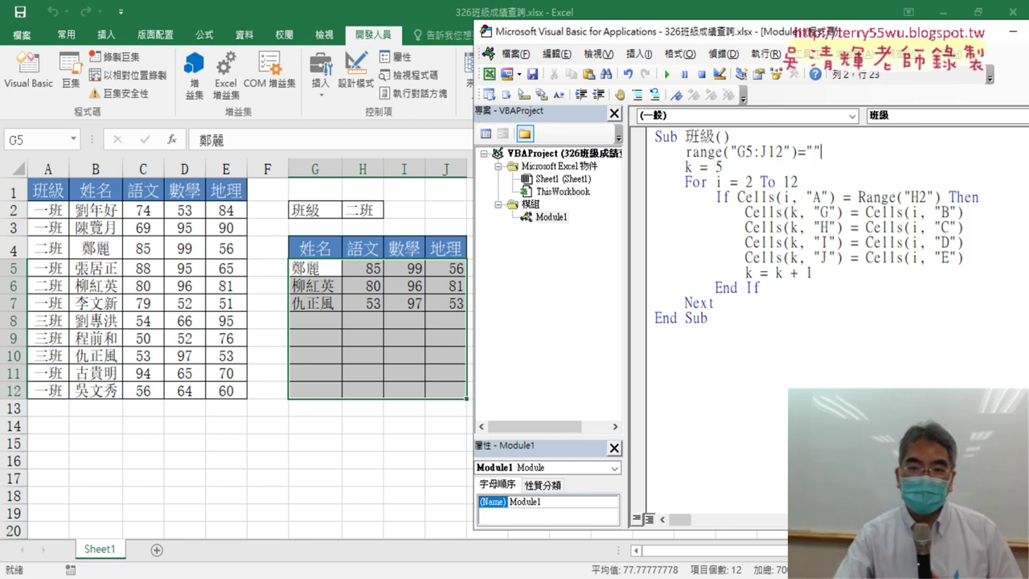
left_click(832, 249)
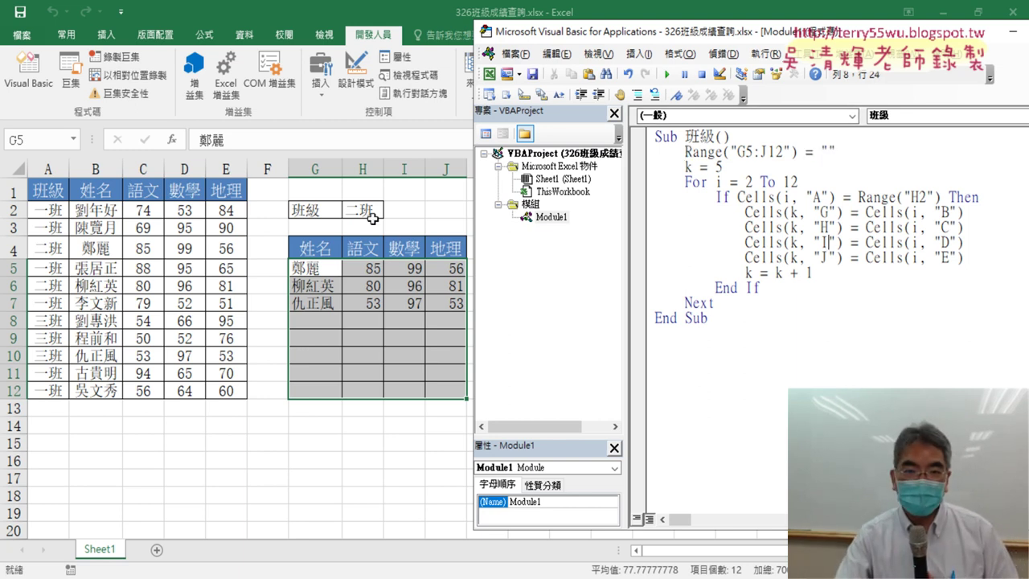
left_click(669, 74)
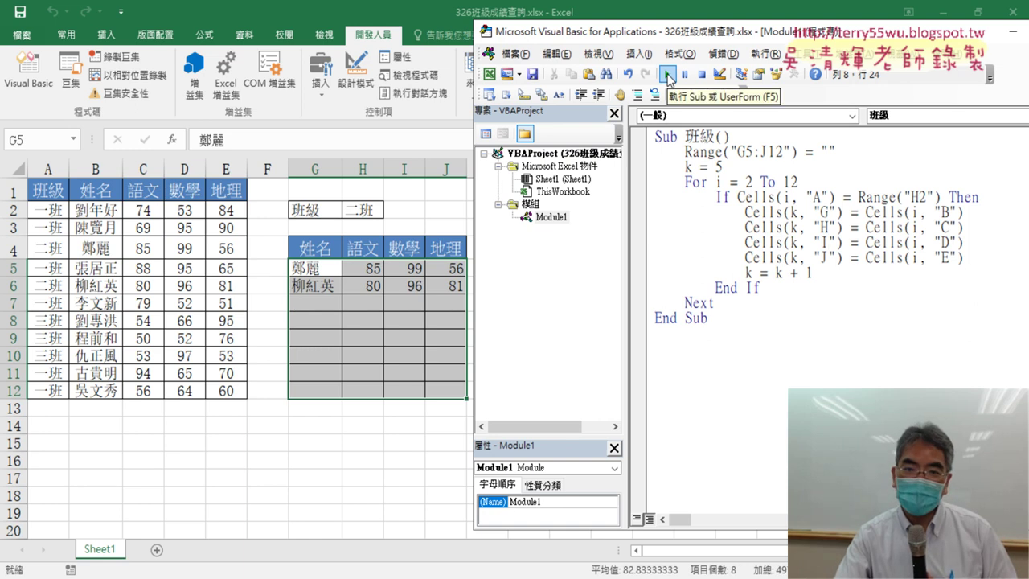
Choose 一班 in H2 and run the 班級 macro from the VBA editor
left_click(366, 211)
left_click(391, 209)
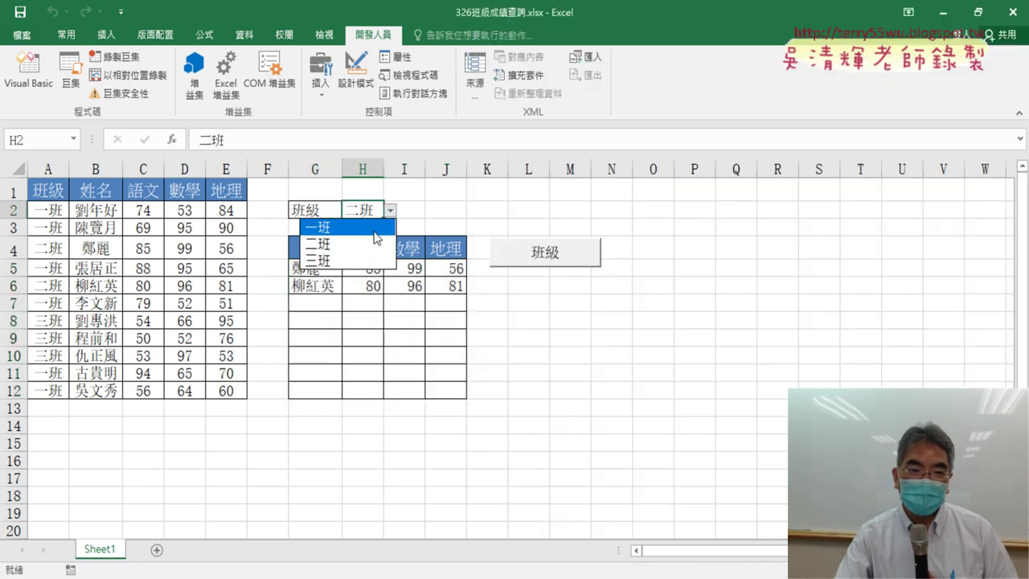
left_click(367, 223)
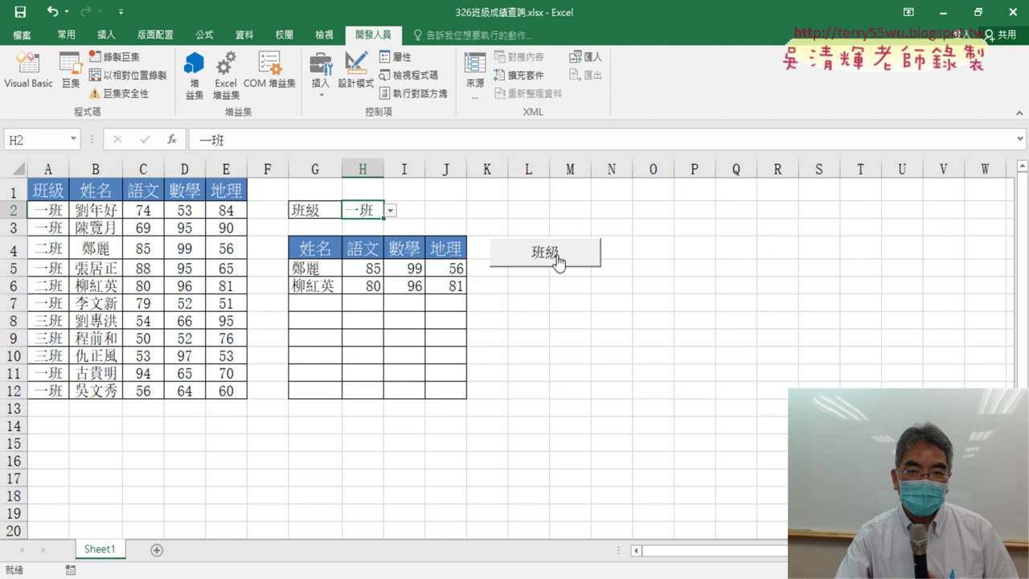
left_click(28, 69)
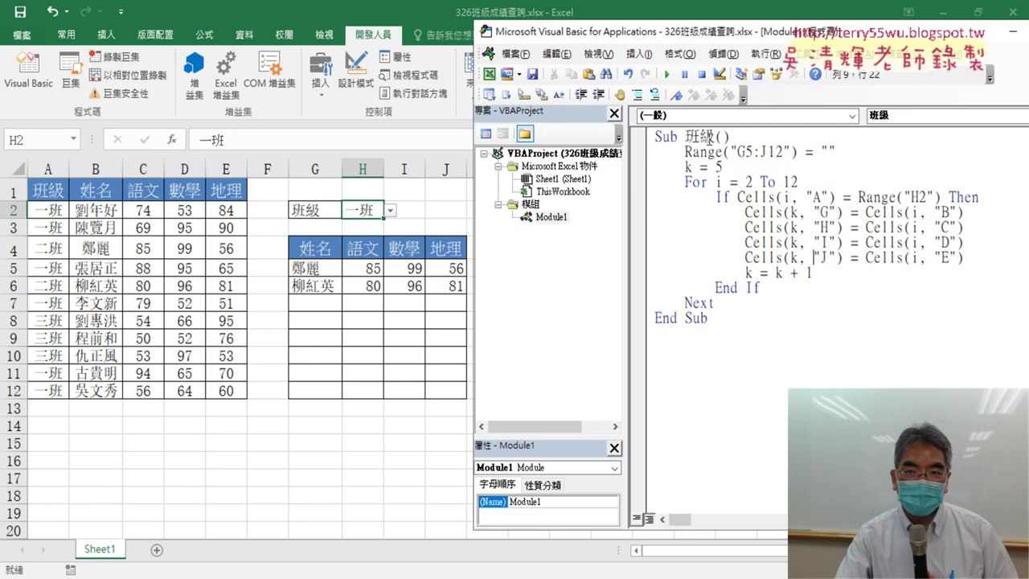
left_click(670, 81)
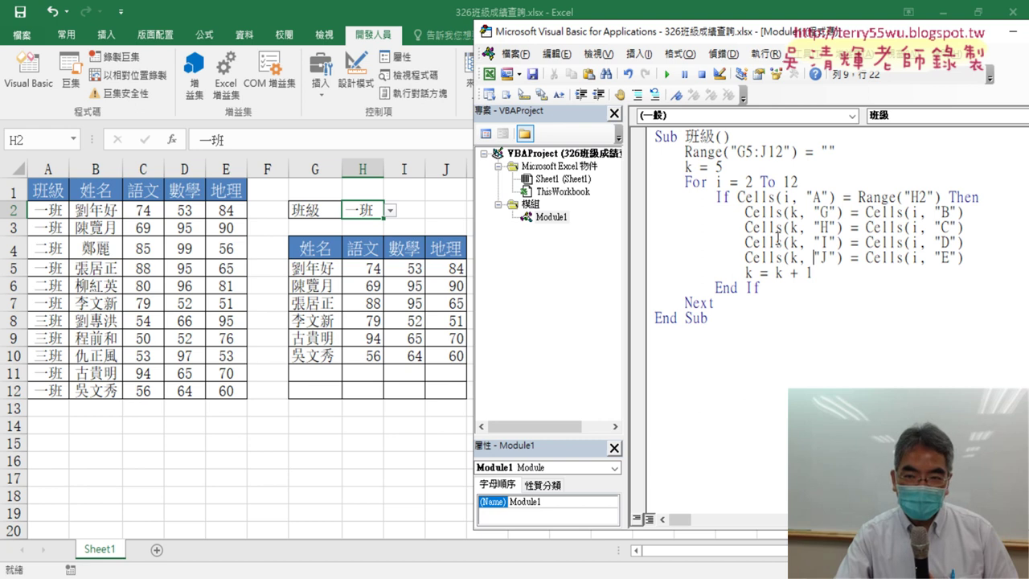
Switch H2 to 三班, then back to 一班, refreshing with the 班級 button each time
left_click(429, 218)
left_click(376, 210)
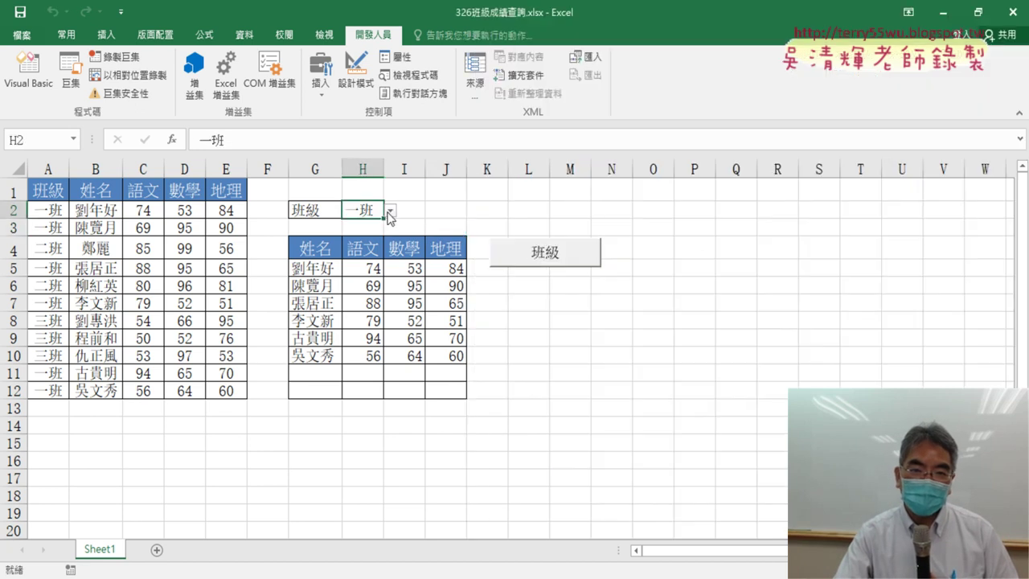
left_click(390, 210)
left_click(376, 259)
left_click(567, 258)
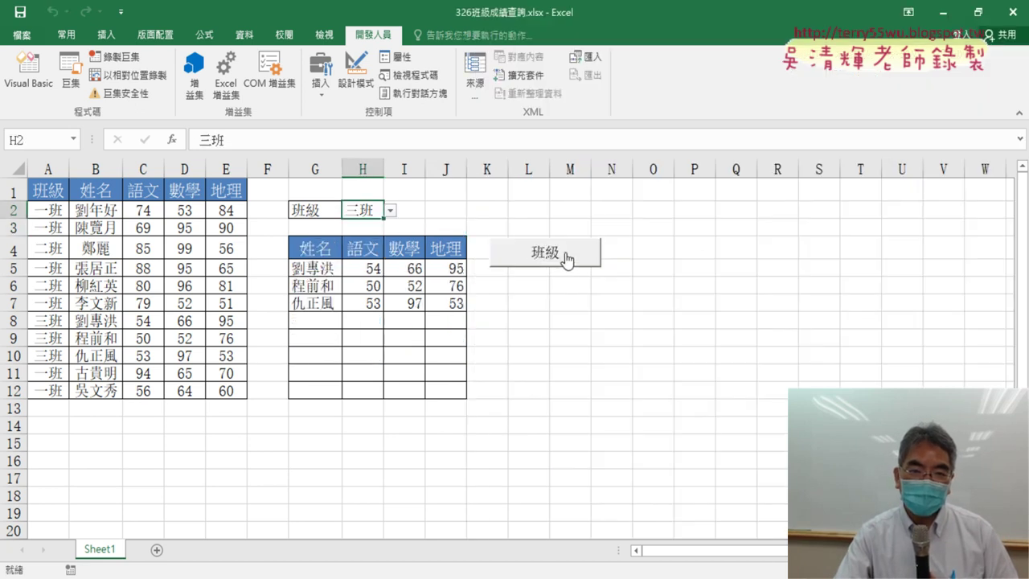
left_click(390, 210)
left_click(370, 227)
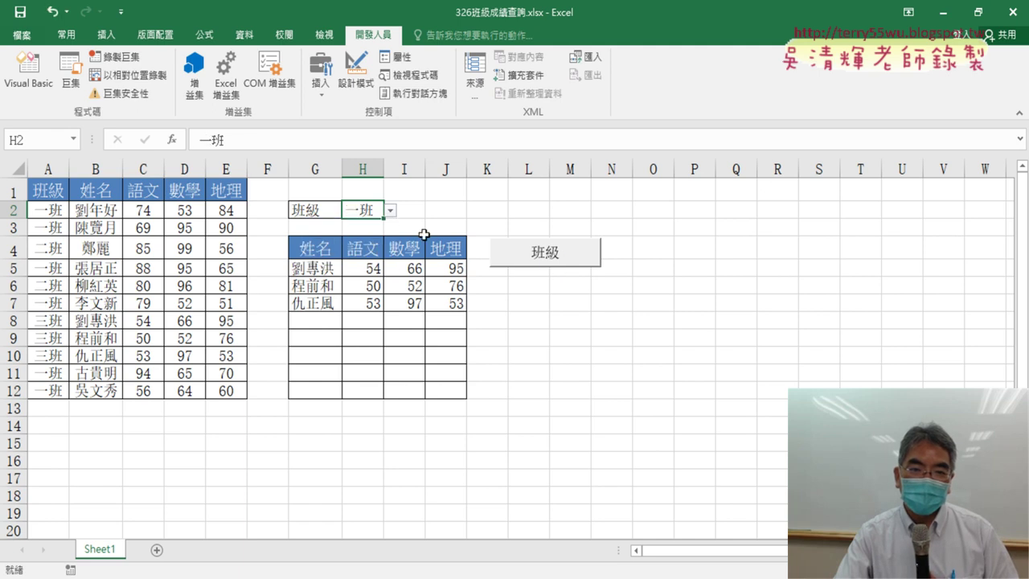
left_click(546, 259)
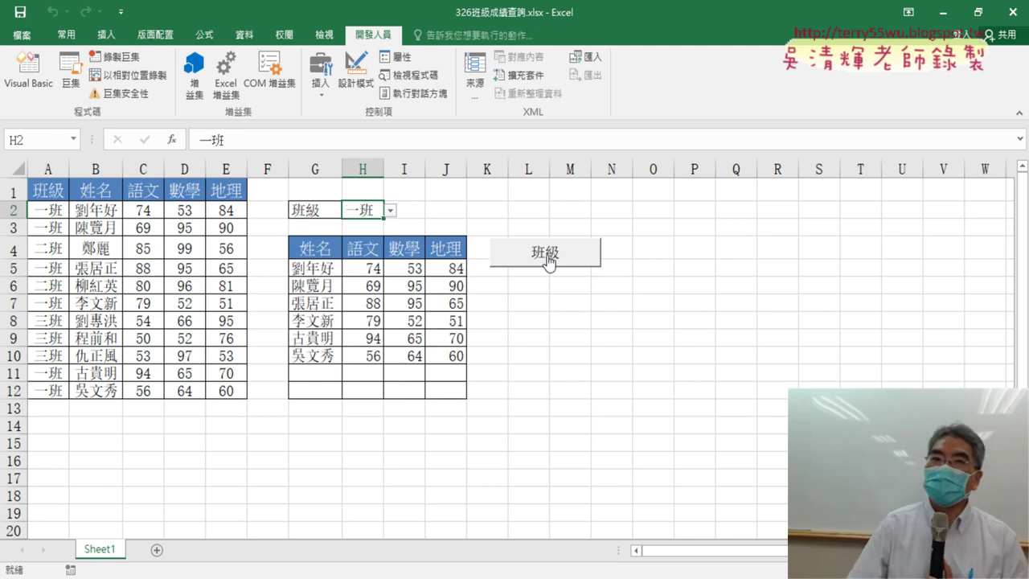
left_click(28, 72)
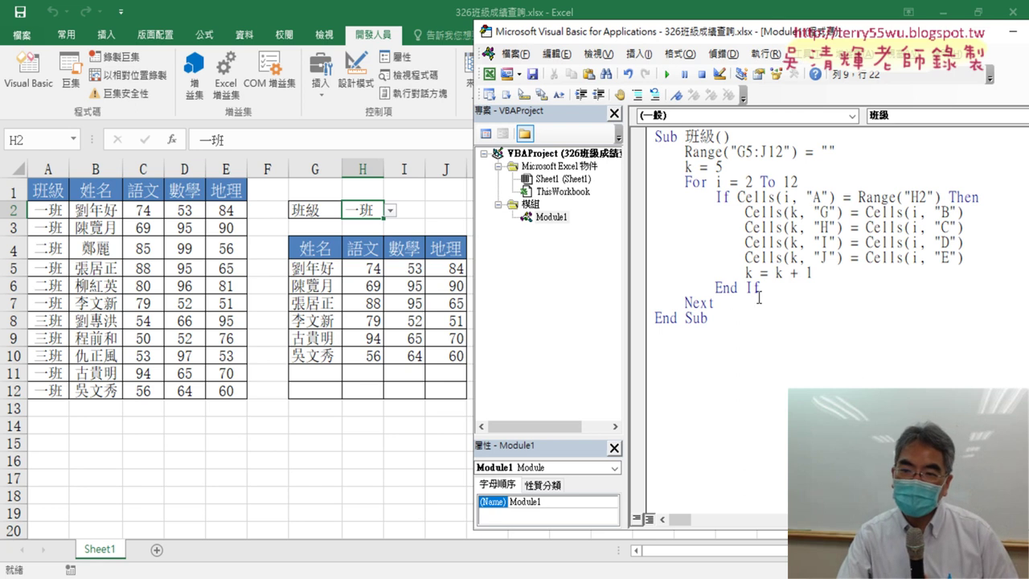
left_click_drag(758, 301, 643, 172)
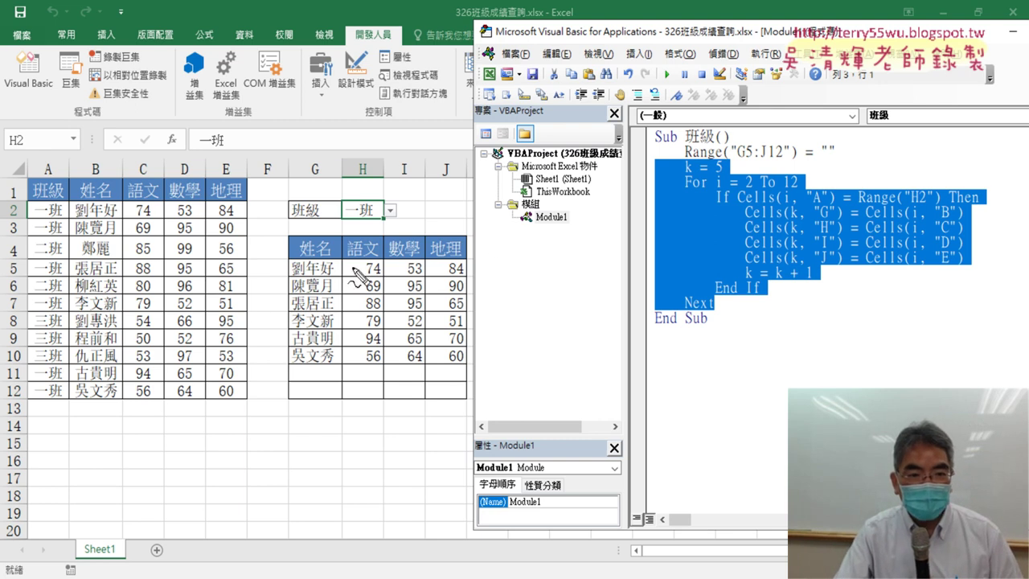
mouse_move(64, 219)
left_mouse_down()
mouse_move(138, 207)
mouse_move(239, 215)
left_mouse_up()
left_click_drag(77, 218, 241, 227)
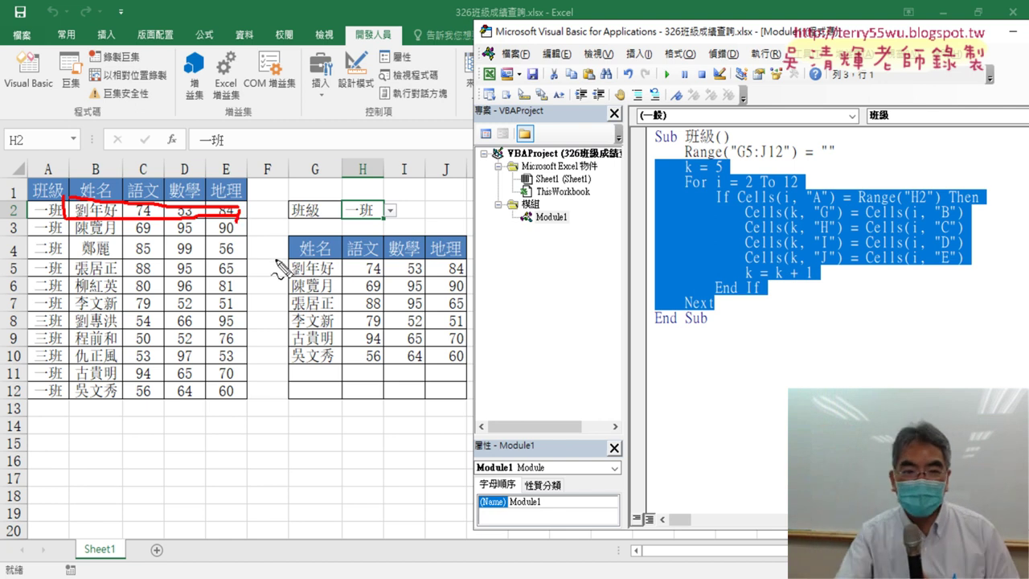
mouse_move(283, 275)
left_mouse_down()
mouse_move(283, 257)
mouse_move(329, 257)
left_mouse_up()
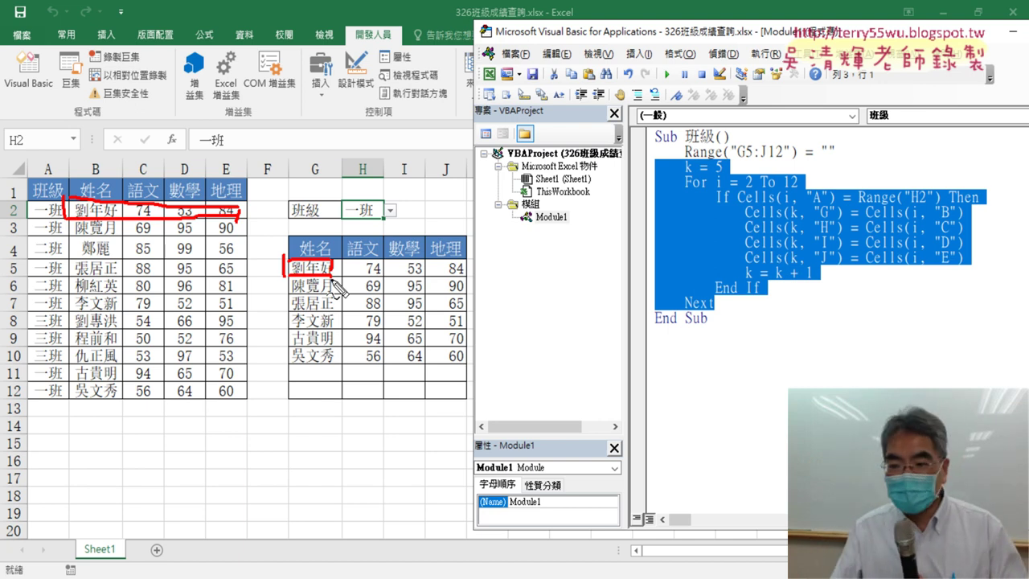
key("Escape")
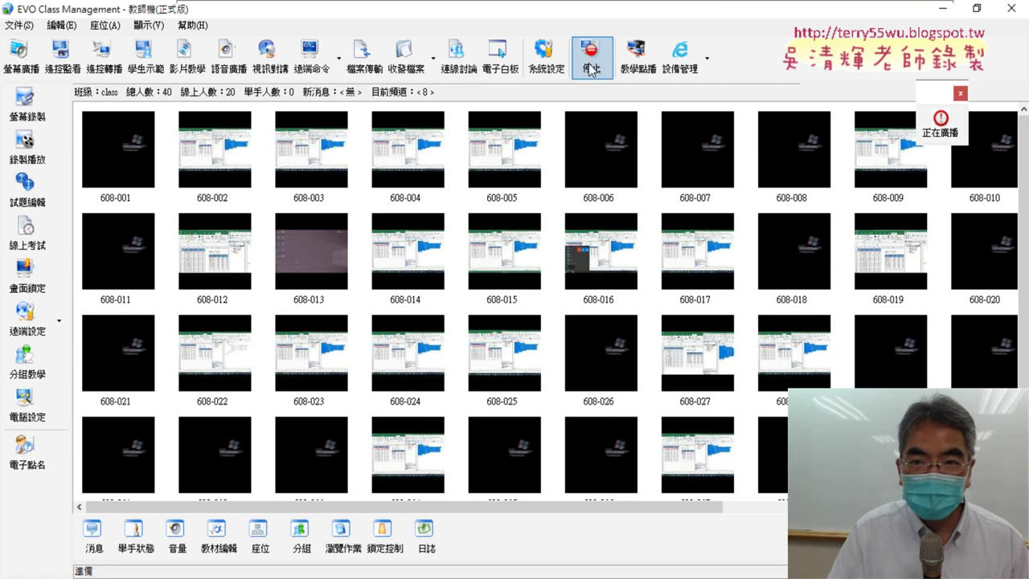
left_click(592, 69)
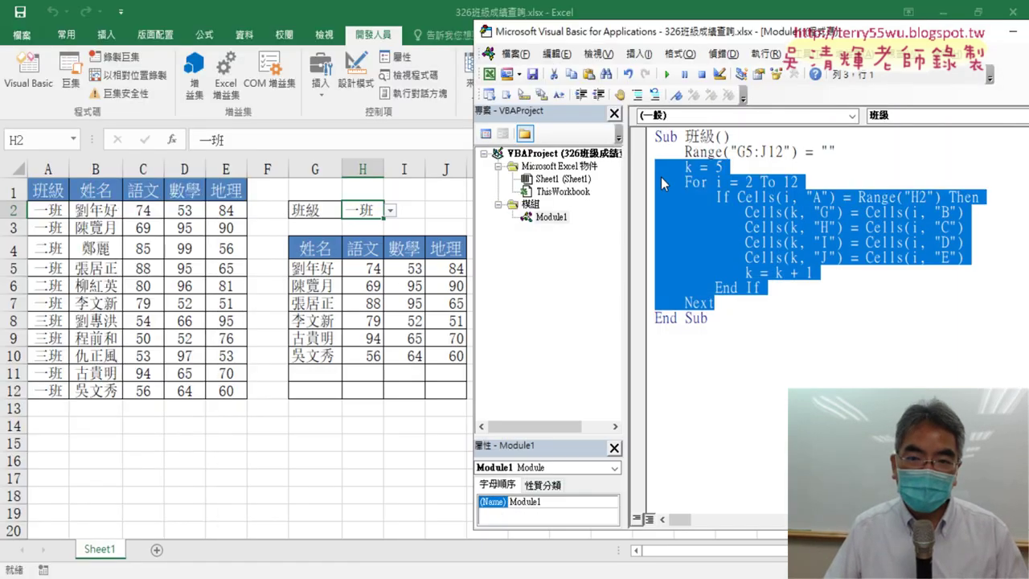
Choose 二班 in H2 and refresh the results with the 班級 button
left_click(363, 333)
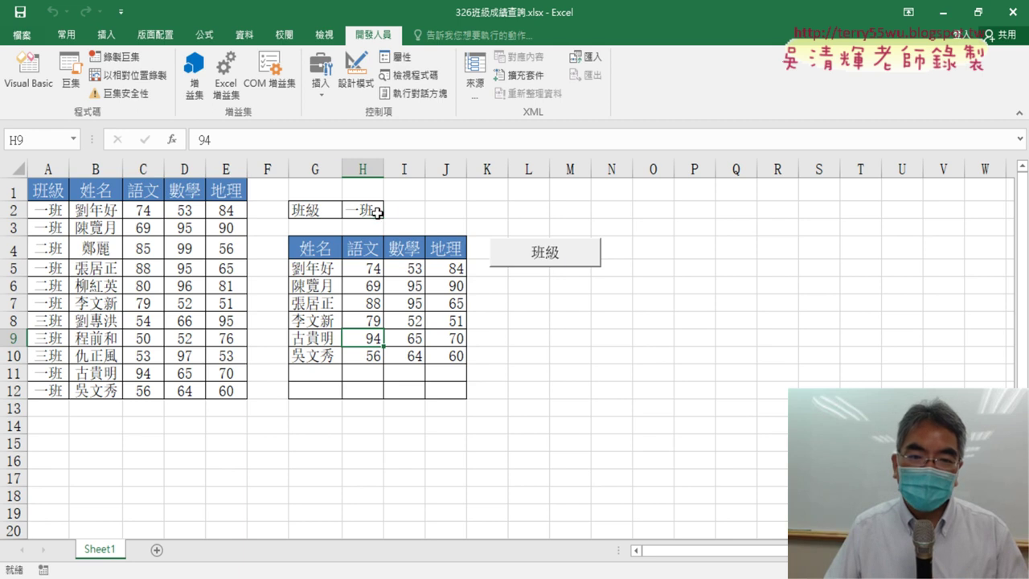
left_click(377, 212)
left_click(399, 210)
left_click(374, 211)
left_click(390, 210)
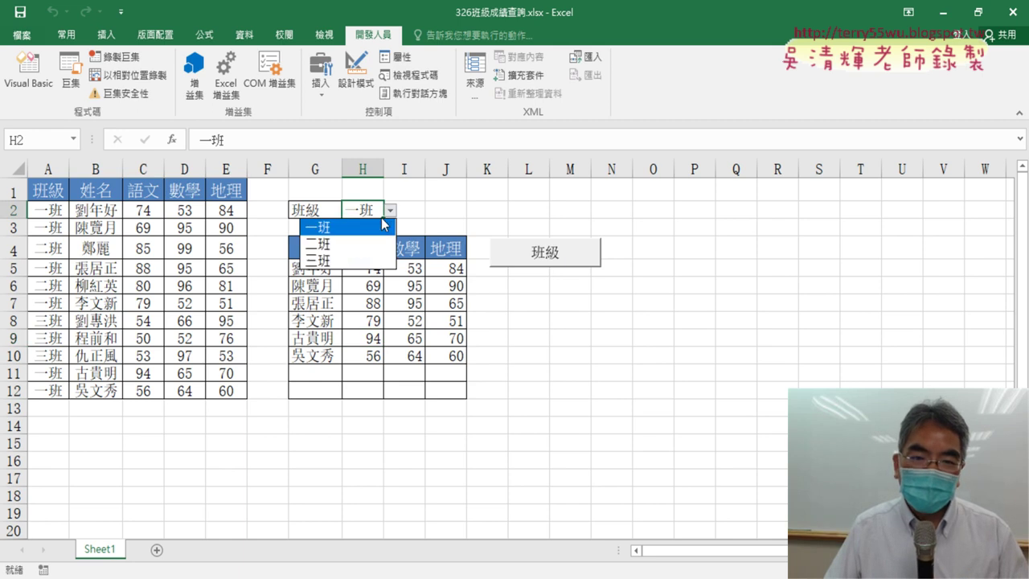
left_click(318, 244)
left_click(572, 259)
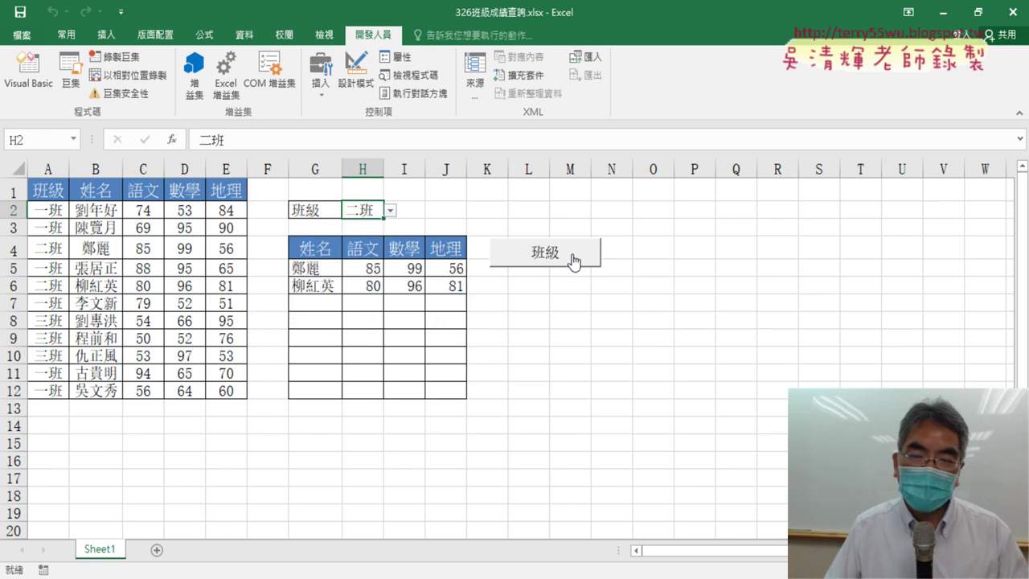
Switch H2 to 三班, then to 一班, and refresh to list its six students
left_click(390, 209)
left_click(366, 260)
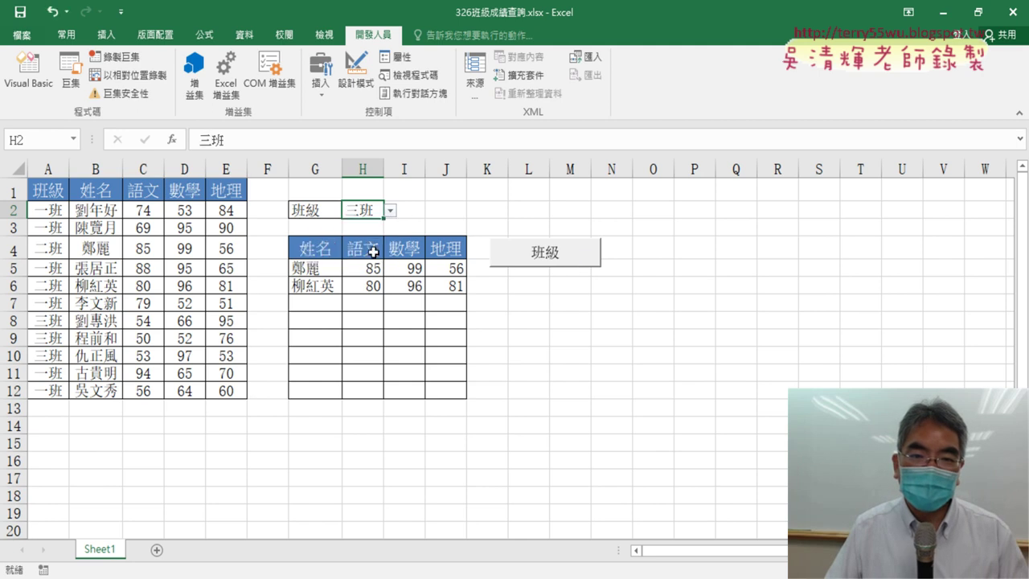
left_click(390, 210)
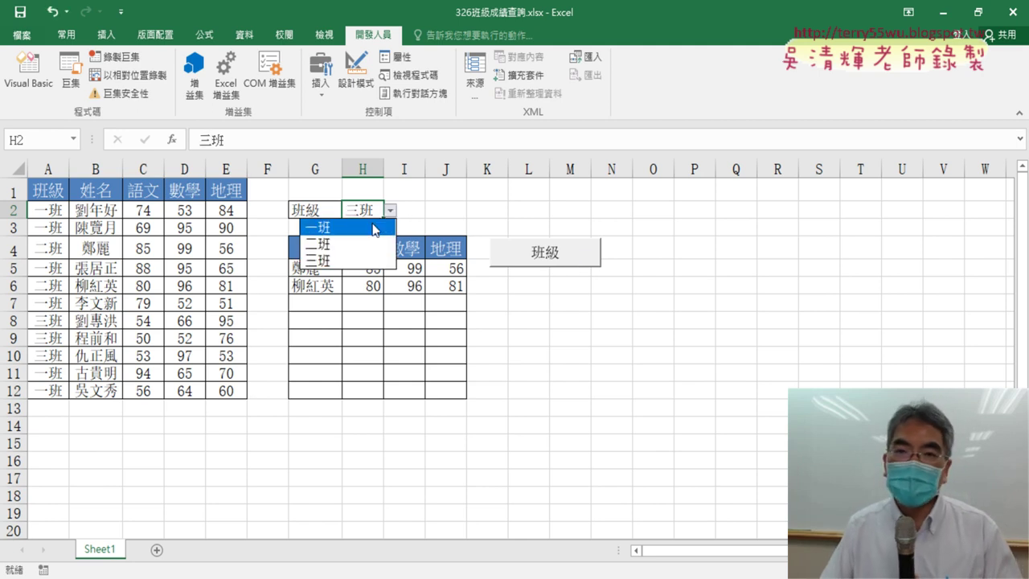
left_click(373, 228)
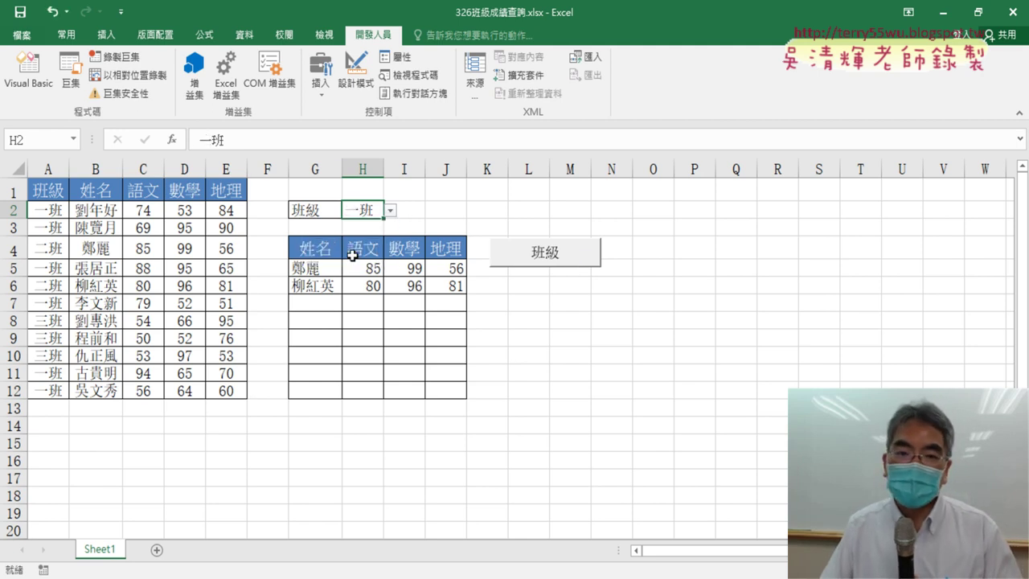
left_click(595, 265)
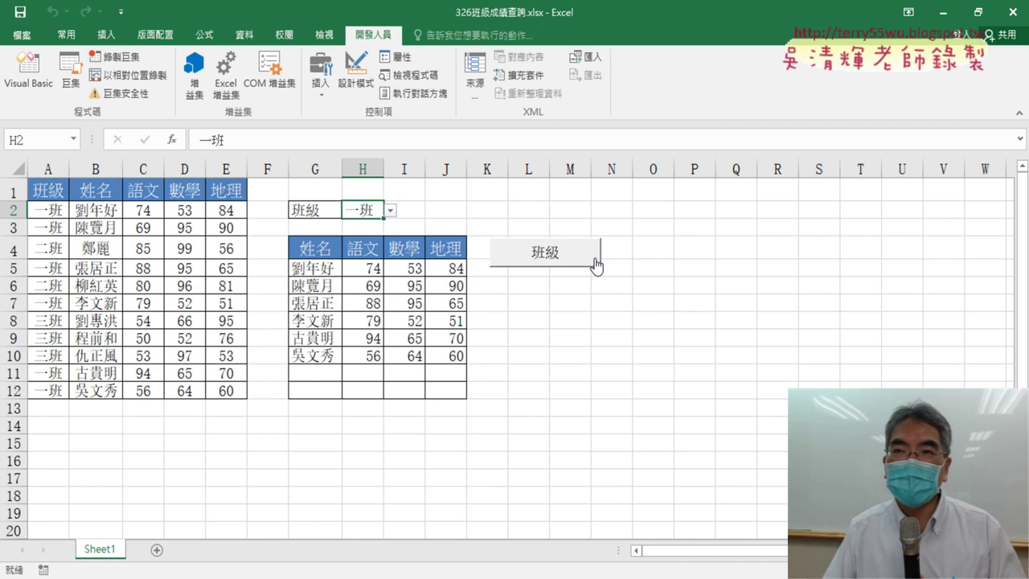